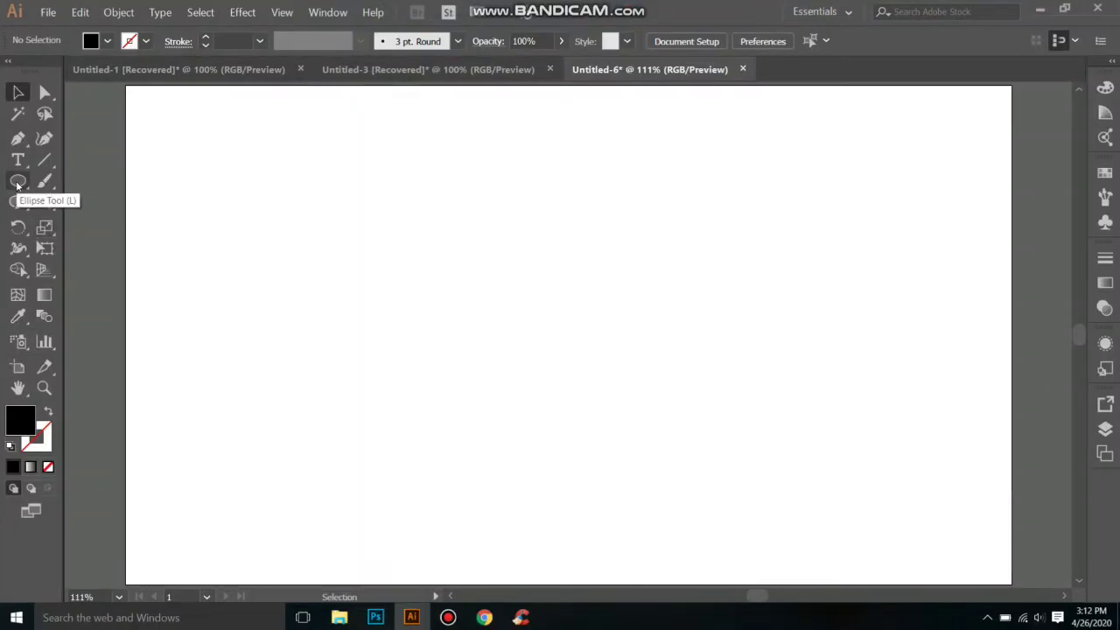
Draw a hexagon near the page centre with no fill and a 6 pt black stroke.
left_click_drag(17, 183, 100, 243)
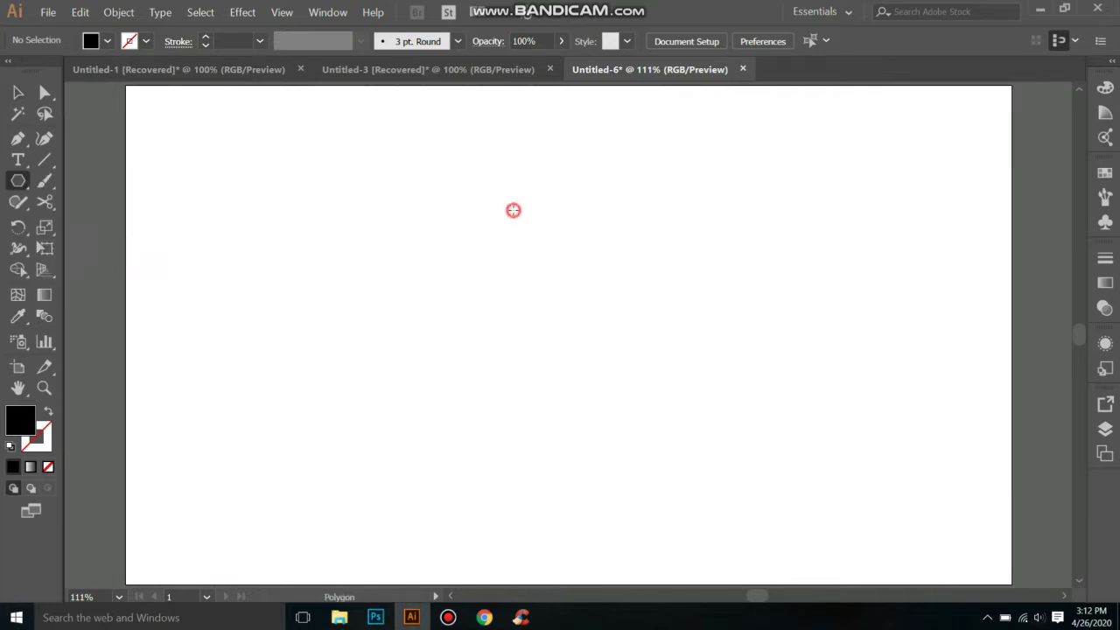
mouse_move(513, 210)
left_mouse_down()
mouse_move(615, 433)
mouse_move(635, 398)
mouse_move(624, 390)
left_mouse_up()
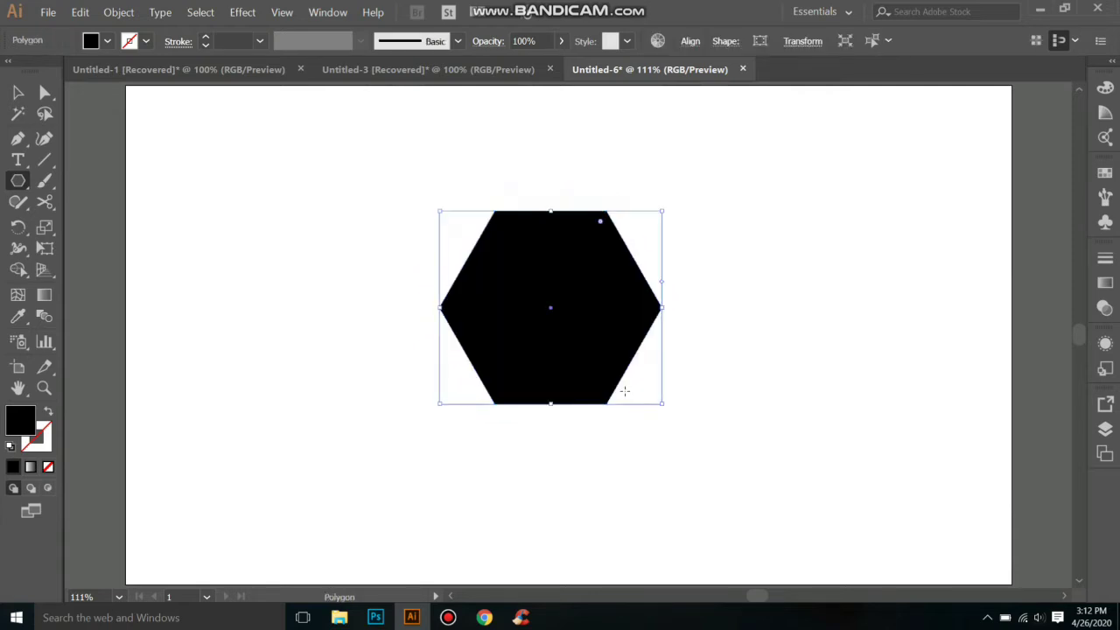
left_click(48, 468)
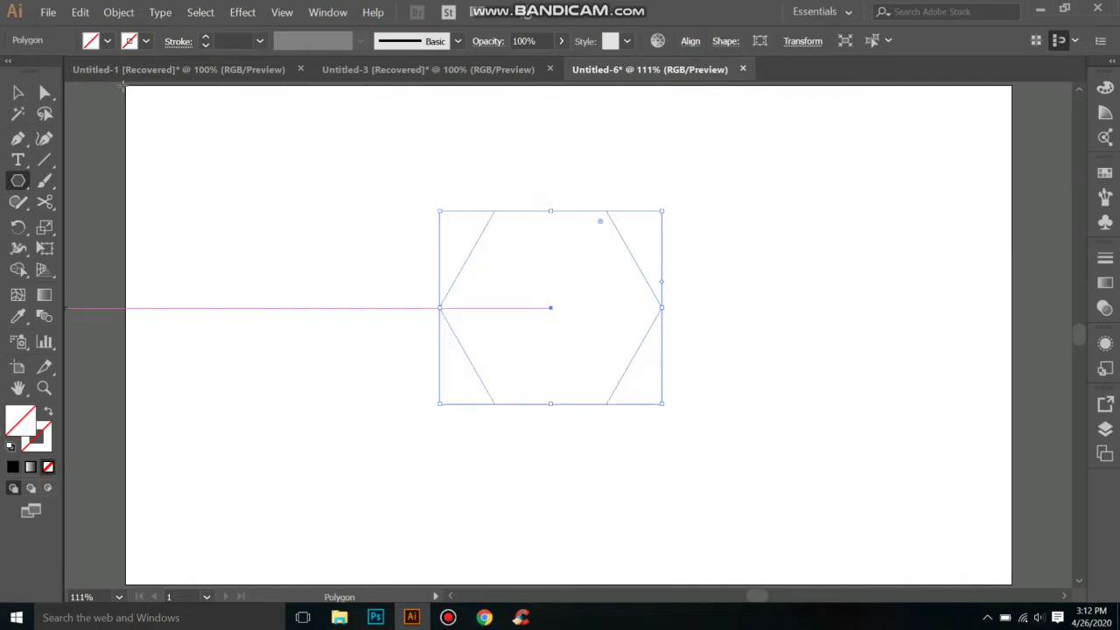
left_click(206, 39)
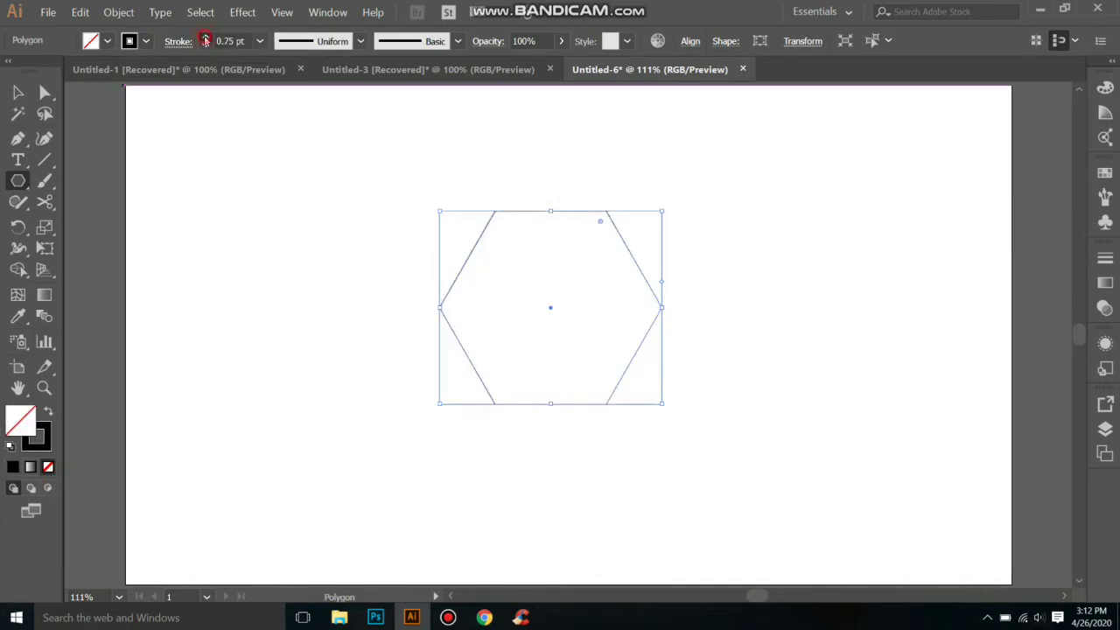
left_click(206, 38)
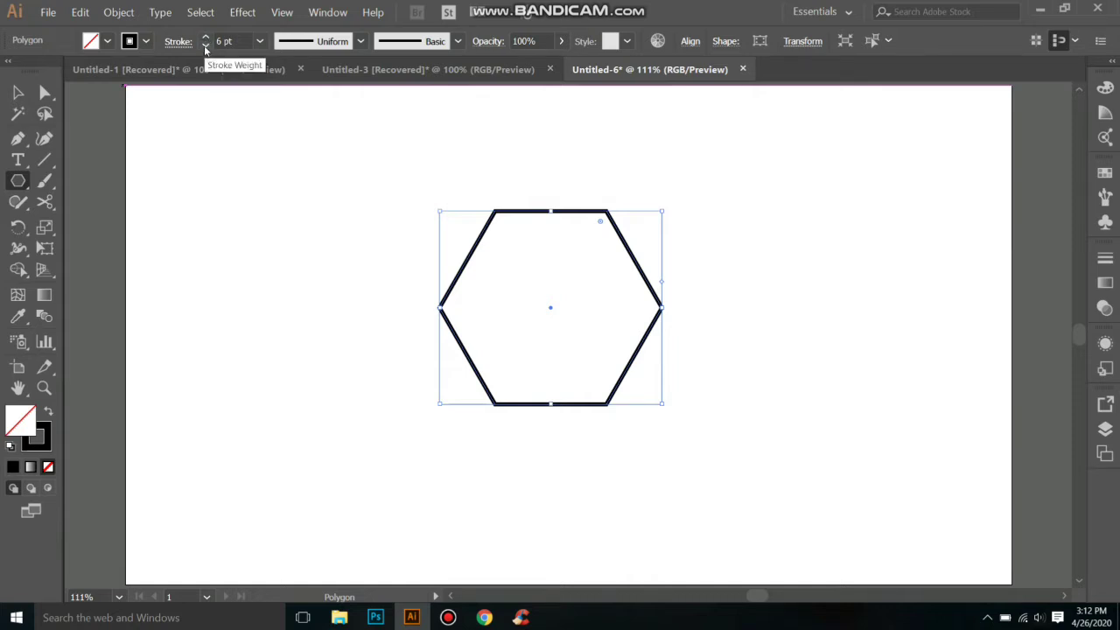
left_click(18, 93)
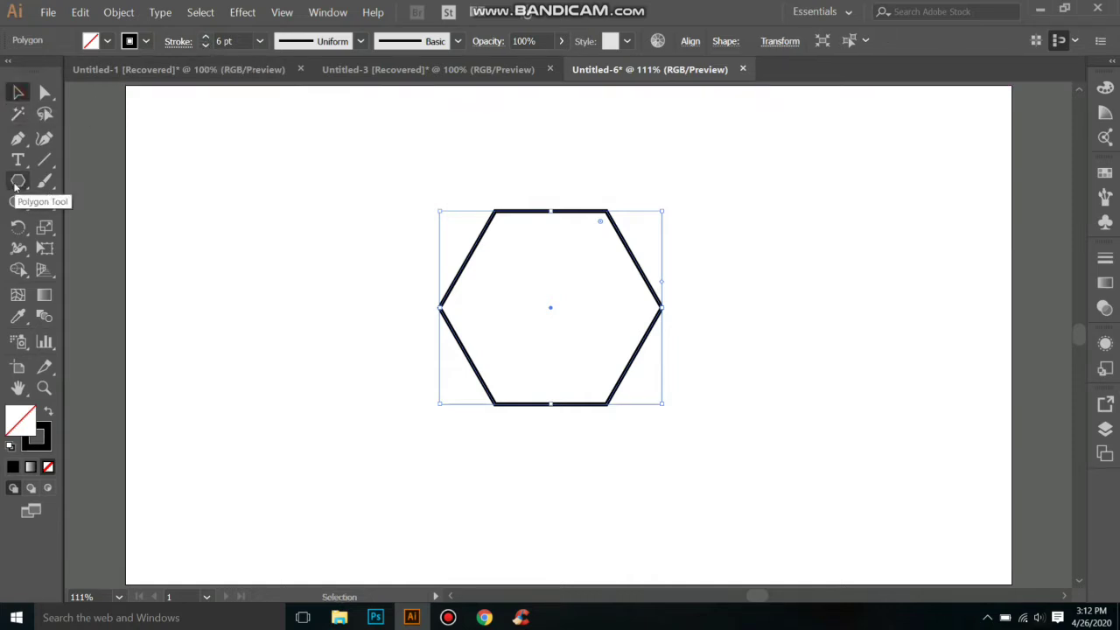
Draw a large circle centred on the hexagon, filled solid black with no stroke.
left_click_drag(15, 186, 87, 222)
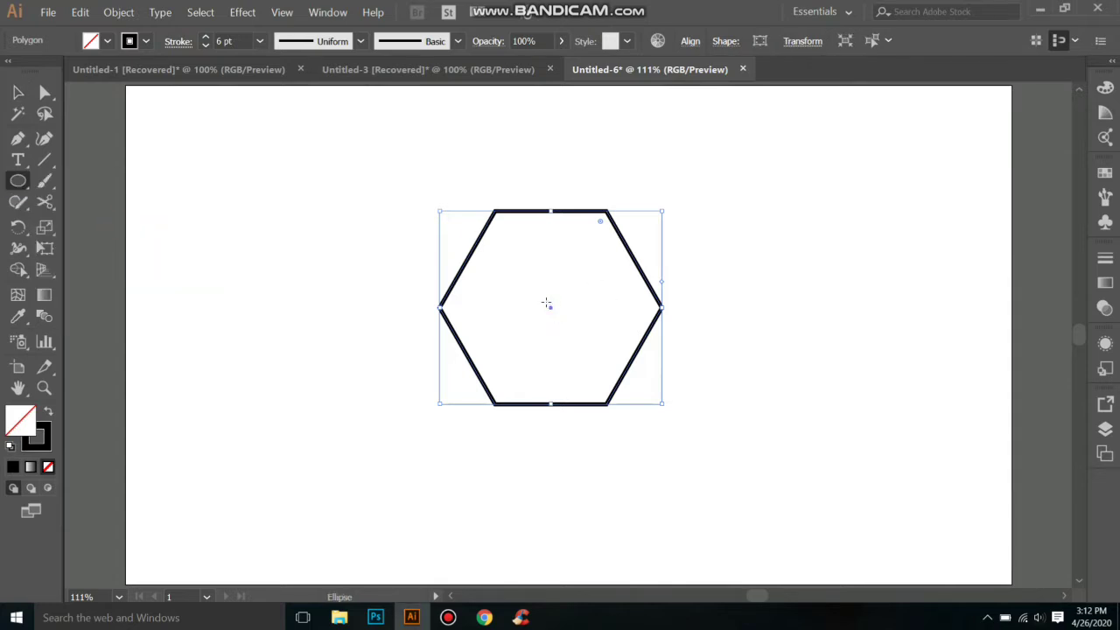
left_click_drag(546, 303, 624, 367)
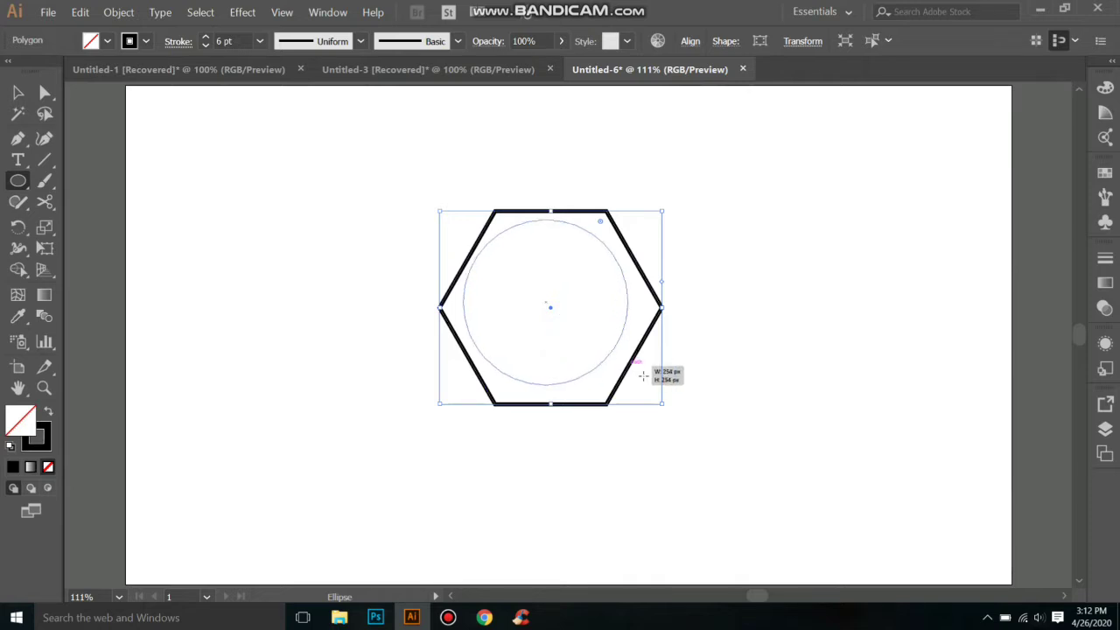
left_click_drag(624, 368, 740, 436)
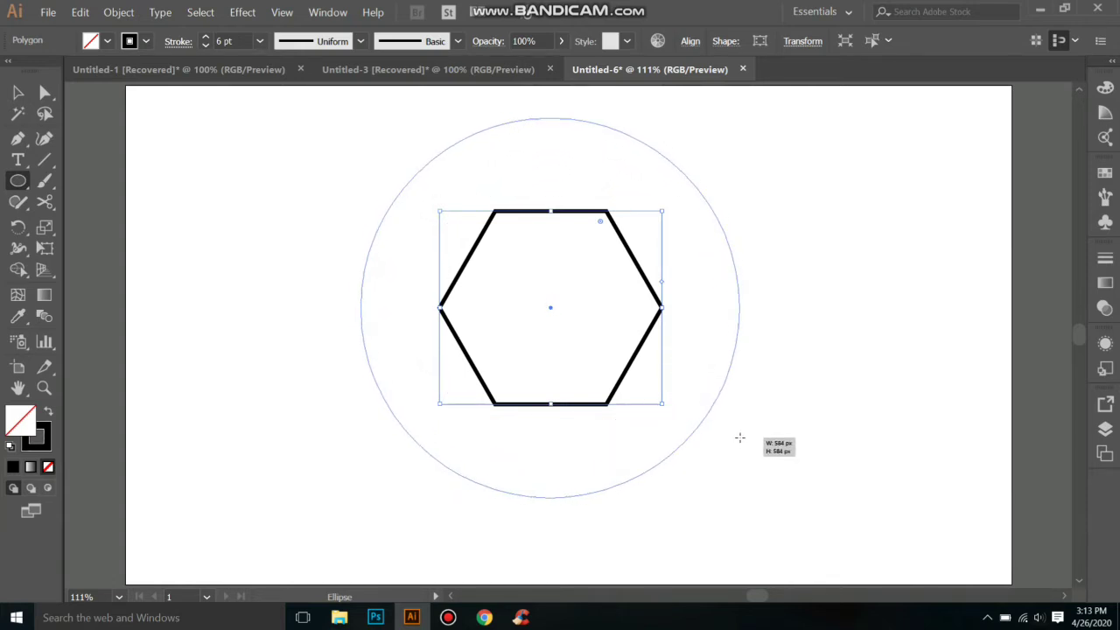
left_click_drag(739, 437, 741, 442)
key("alt+space")
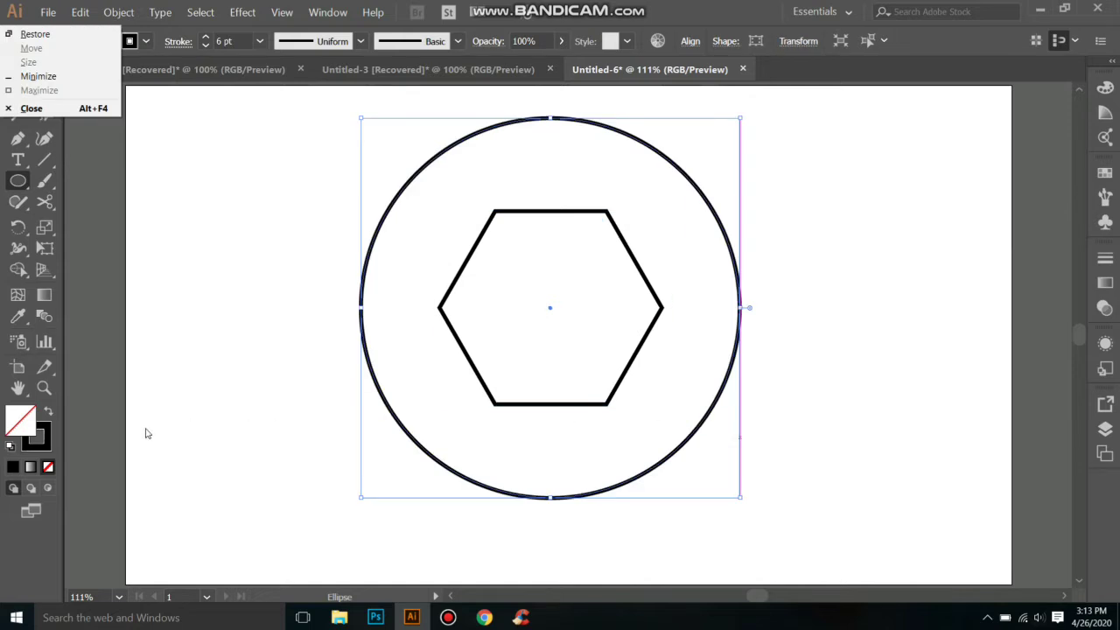
left_click(46, 417)
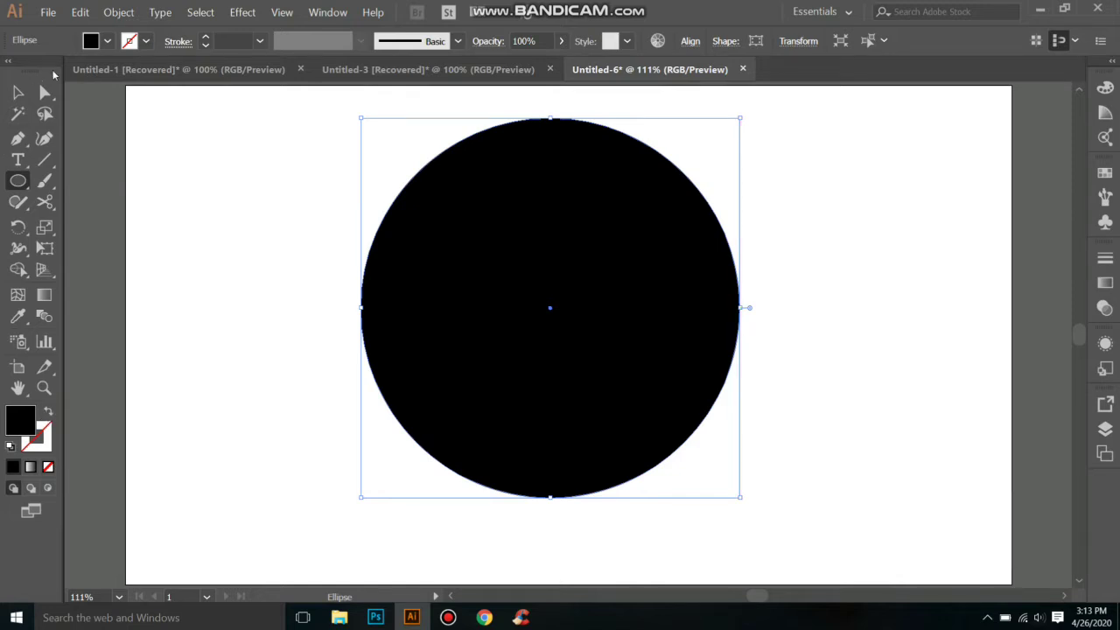
left_click(17, 92)
left_click(287, 365)
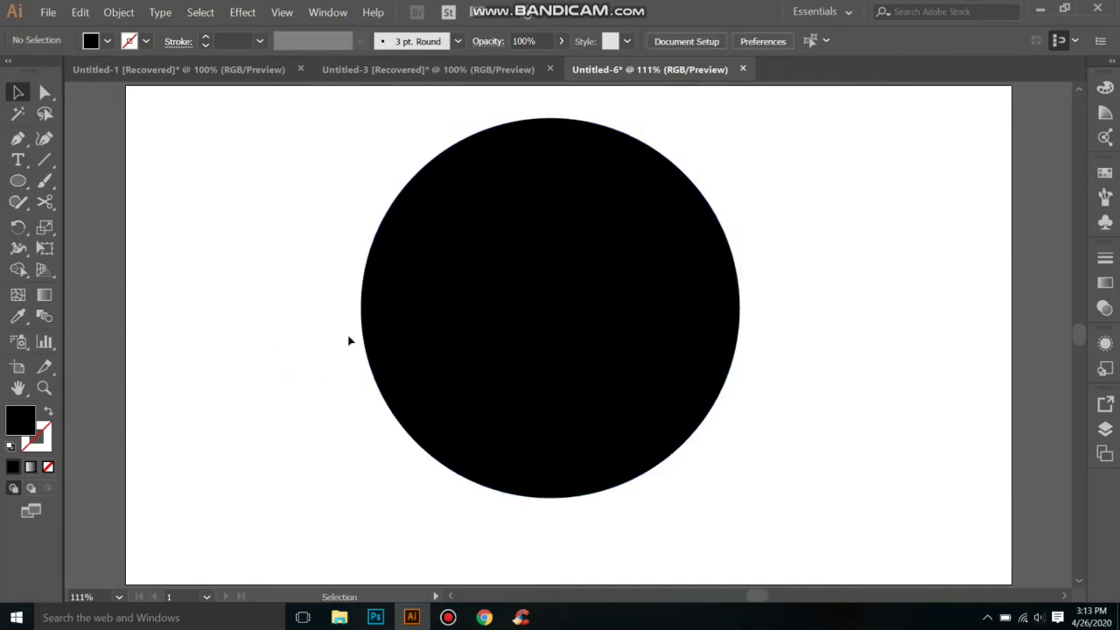
Fill the hidden hexagon with white sampled by the Eyedropper.
left_click(481, 376)
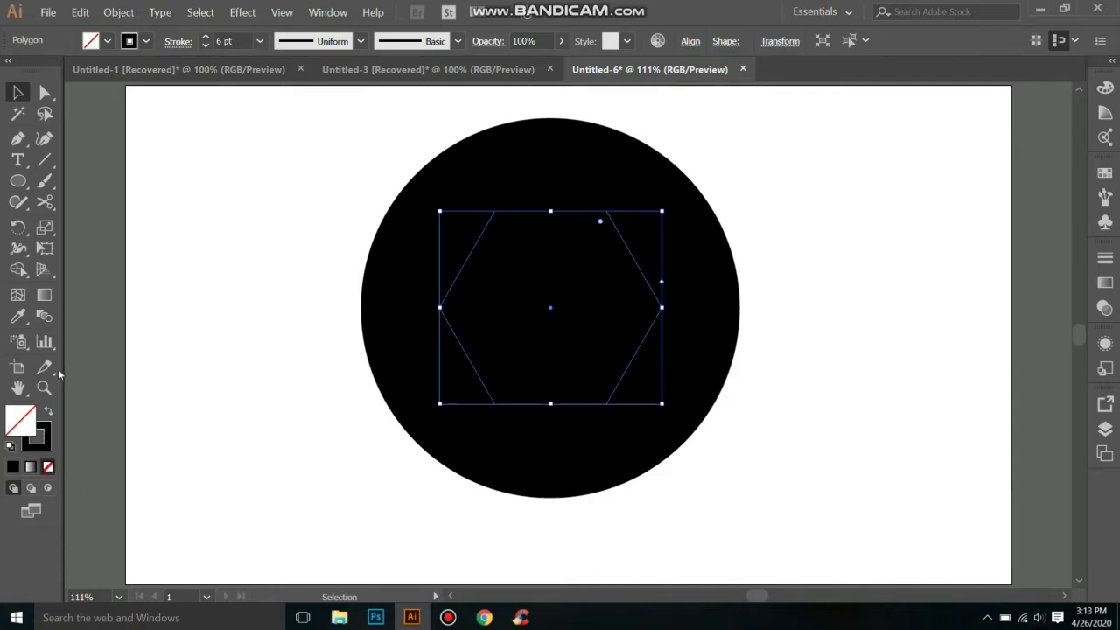
left_click(17, 317)
left_click(217, 320)
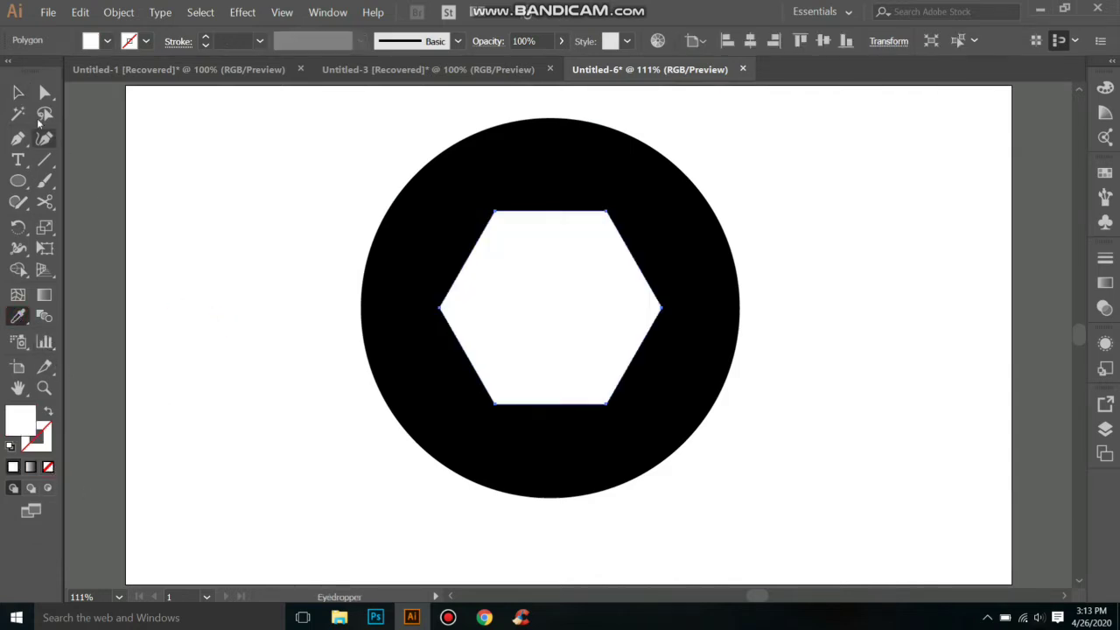
left_click(17, 92)
left_click(215, 218)
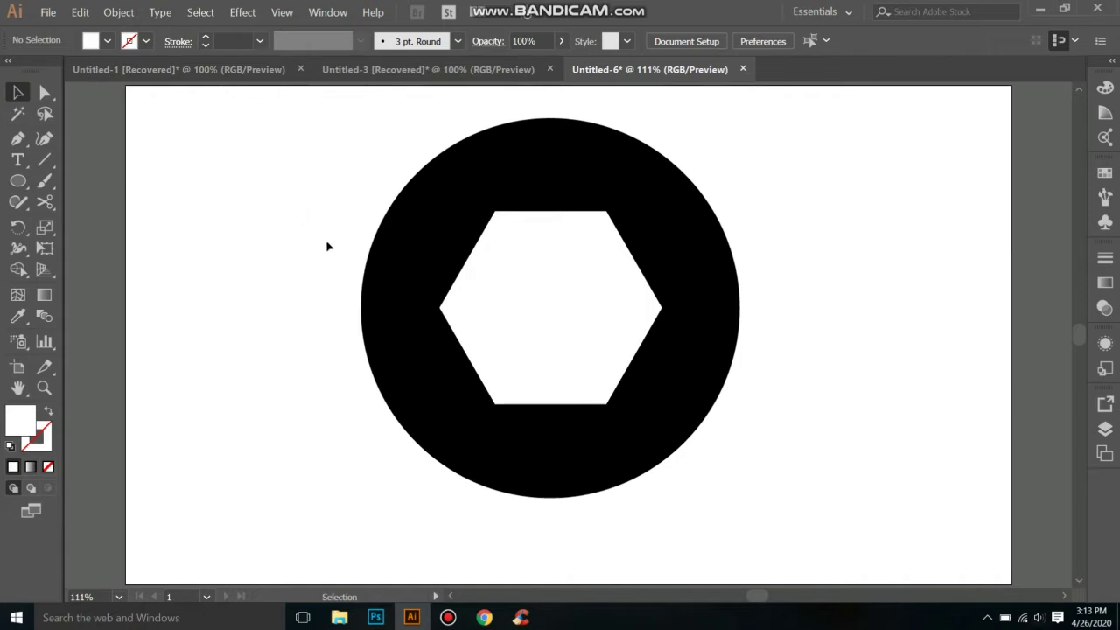
Scale the white hexagon down toward its centre inside the black circle.
left_click(45, 161)
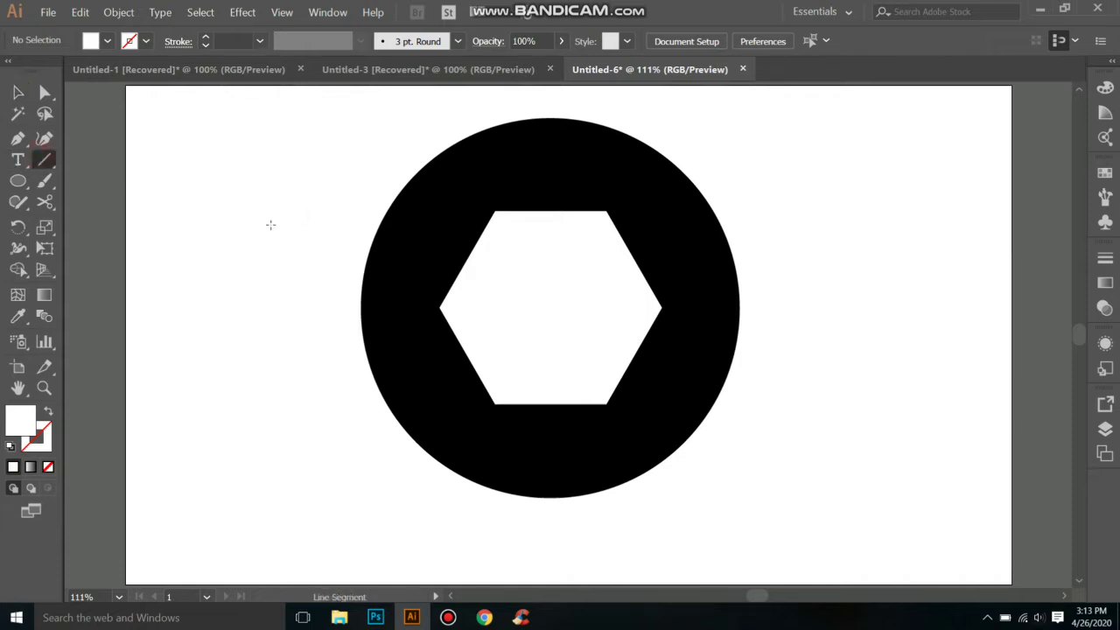
left_click(18, 92)
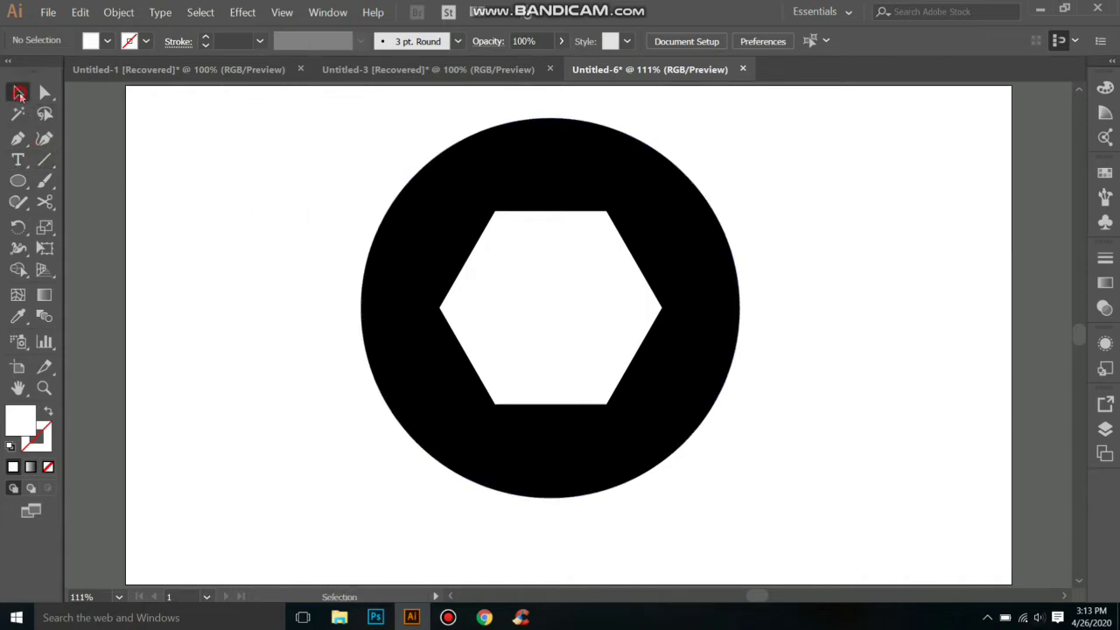
left_click(569, 295)
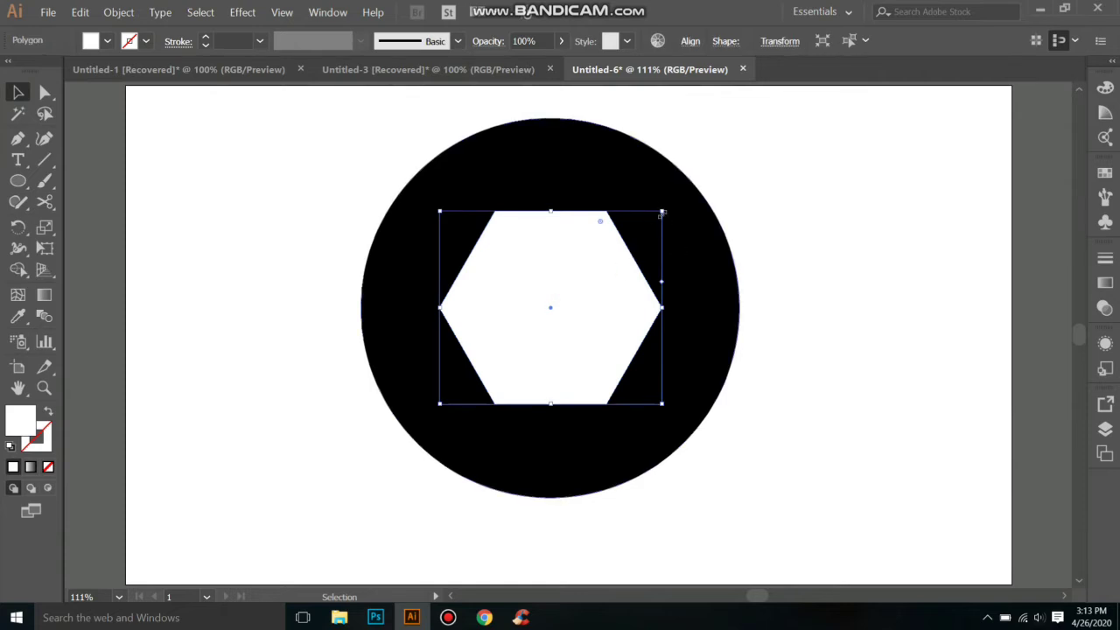
left_click_drag(662, 211, 640, 238)
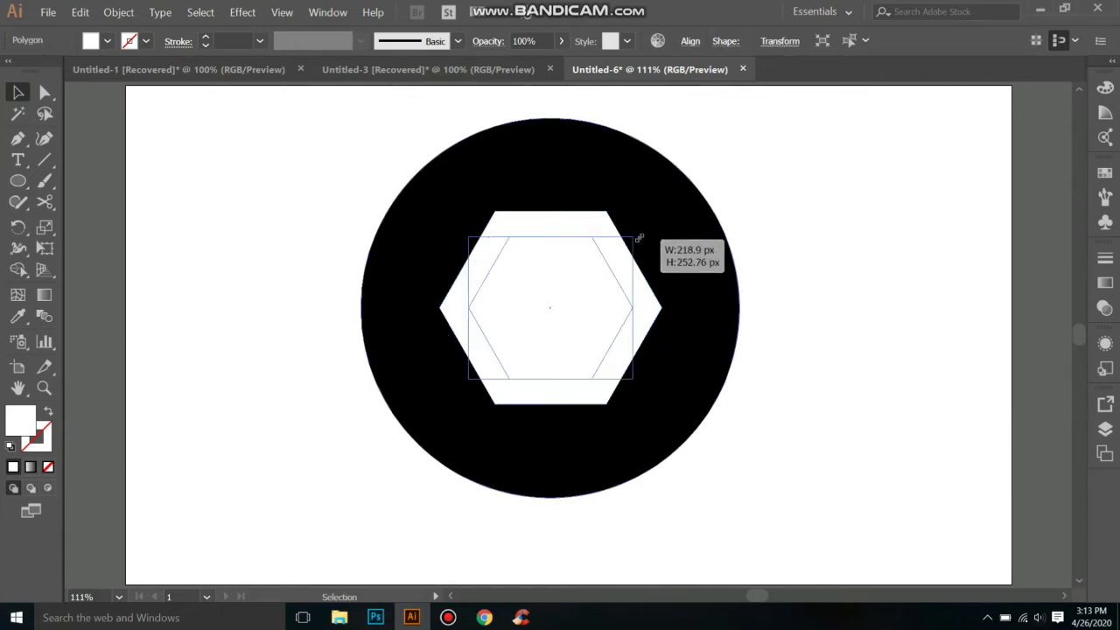
left_click_drag(640, 237, 639, 236)
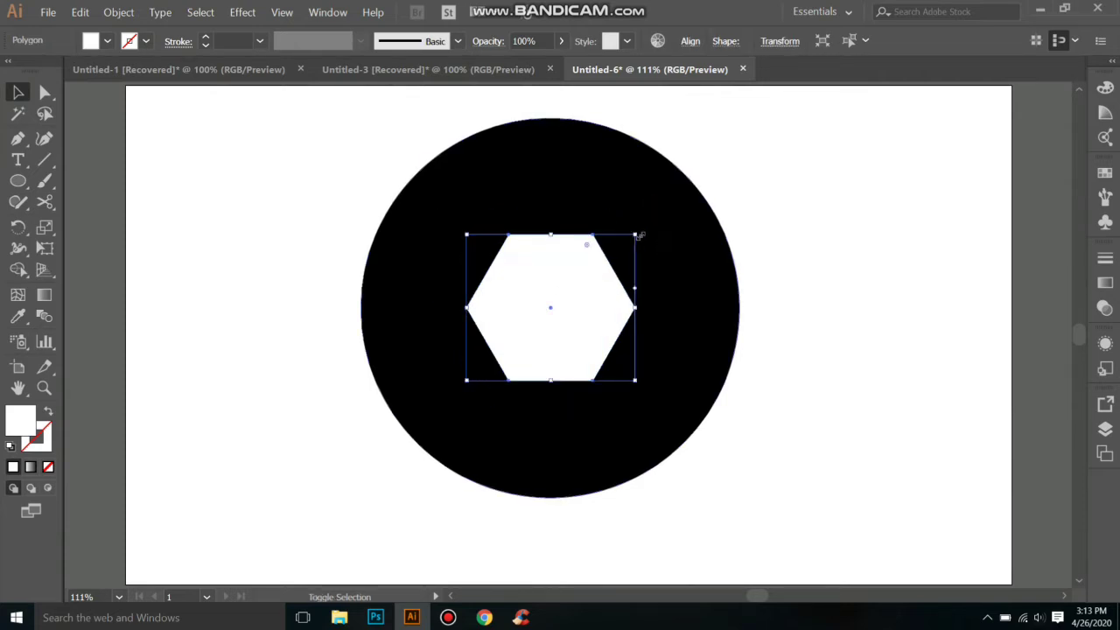
Draw a line from the hexagon's left corner past the circle, stroked black at about 21 pt.
left_click(45, 162)
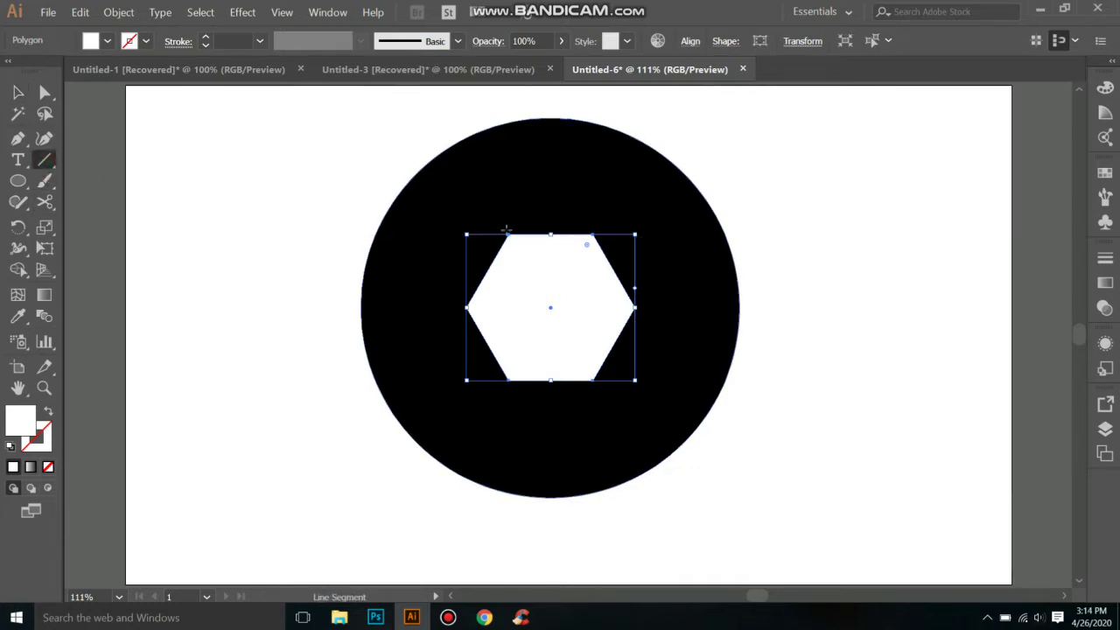
left_click(19, 92)
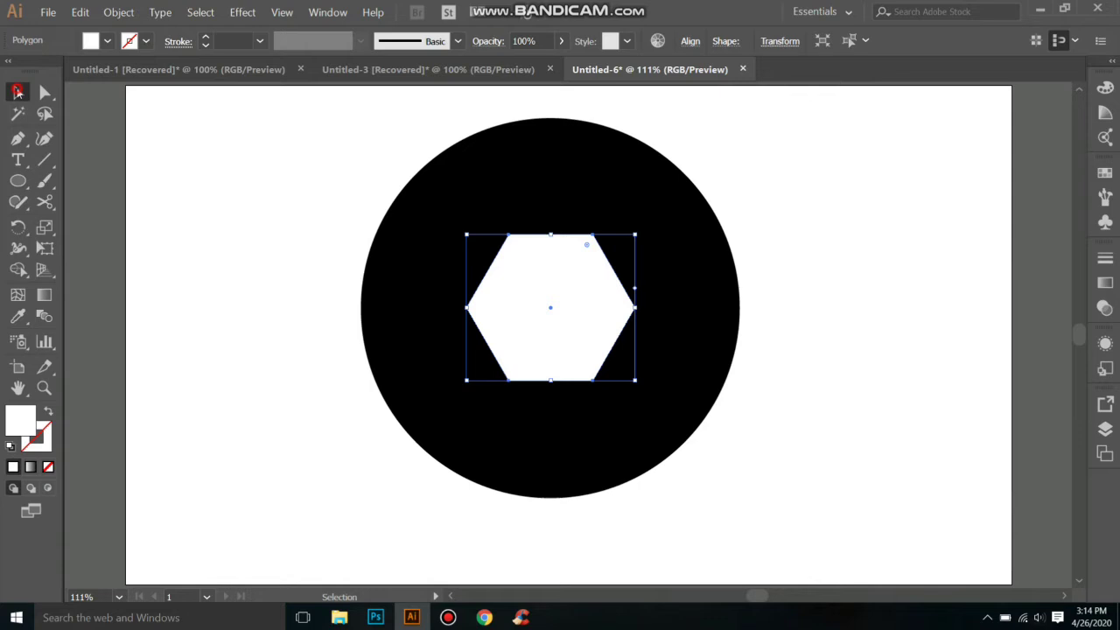
left_click(245, 210)
left_click(45, 160)
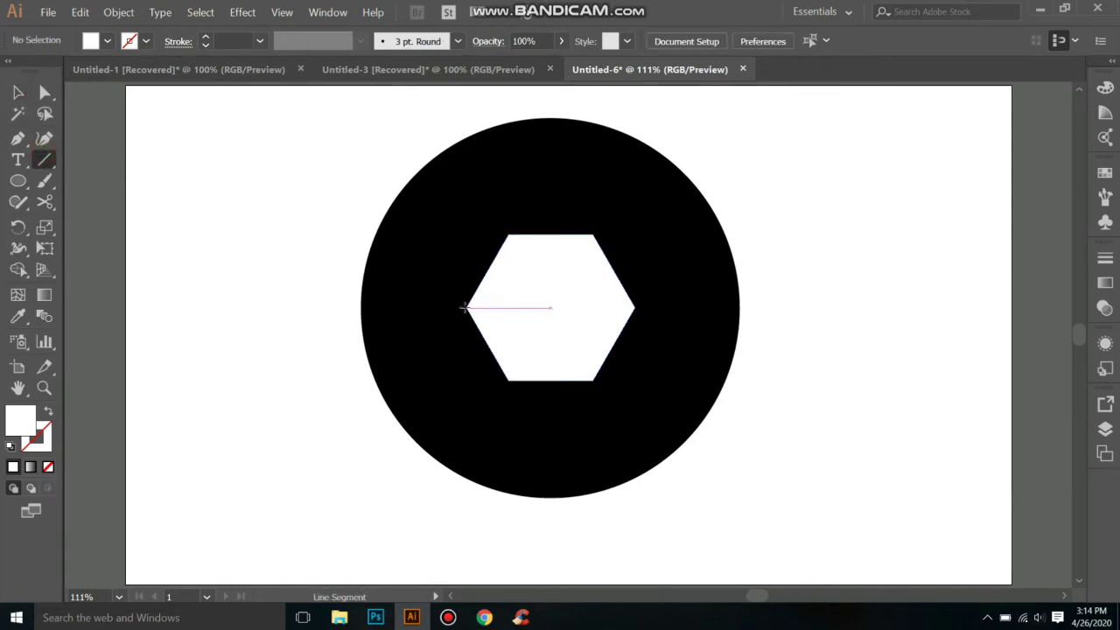
mouse_move(468, 308)
left_mouse_down()
mouse_move(560, 88)
mouse_move(596, 290)
left_mouse_up()
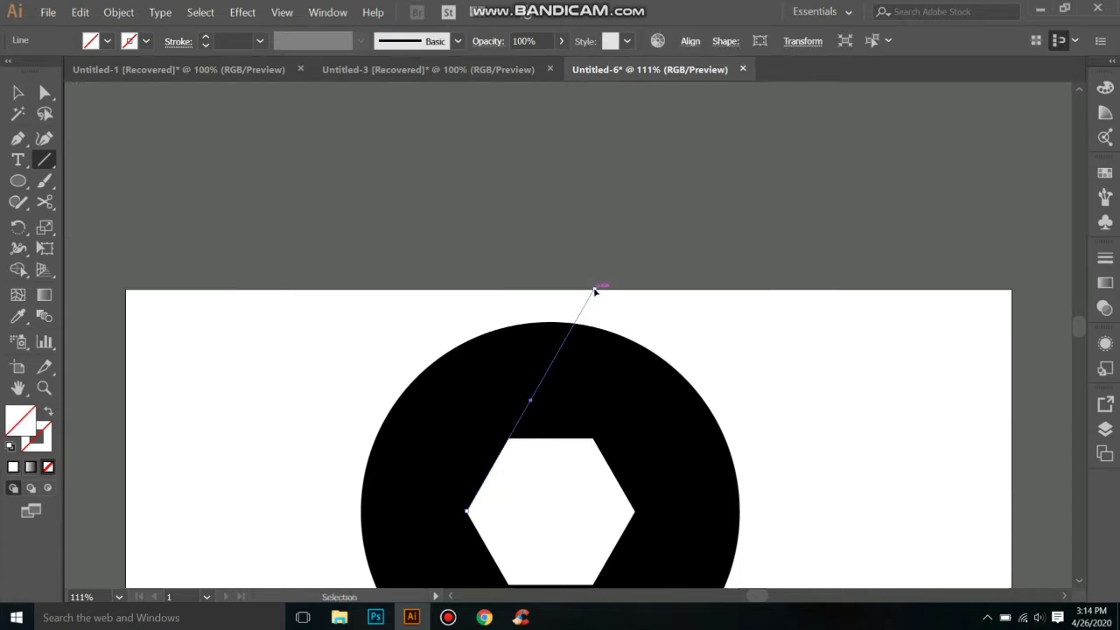
scroll(594, 289, "down", 5)
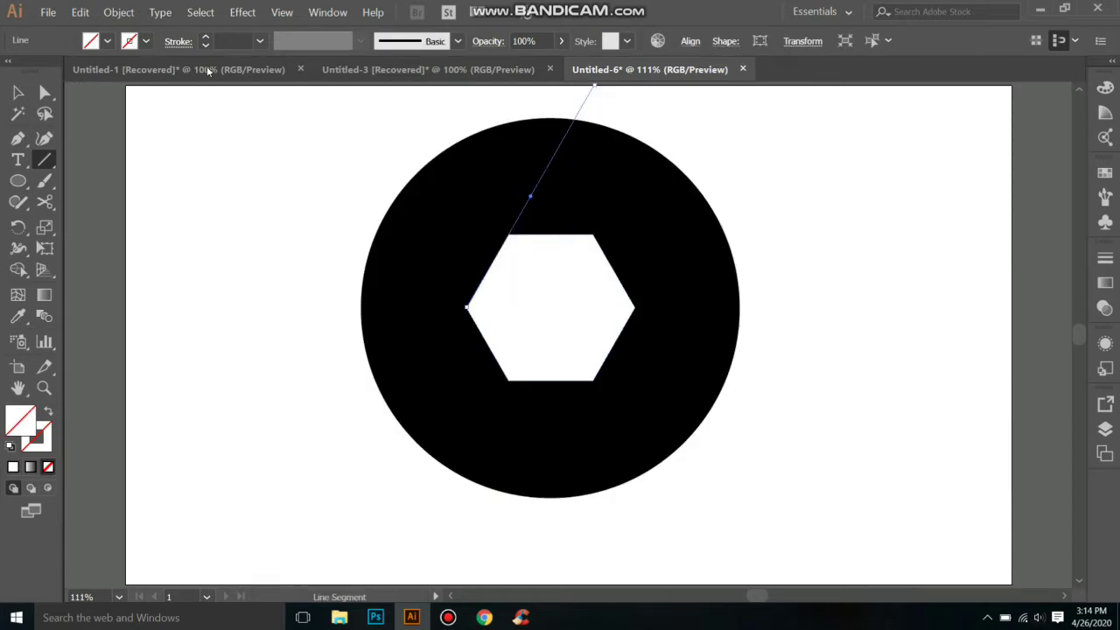
left_click(204, 38)
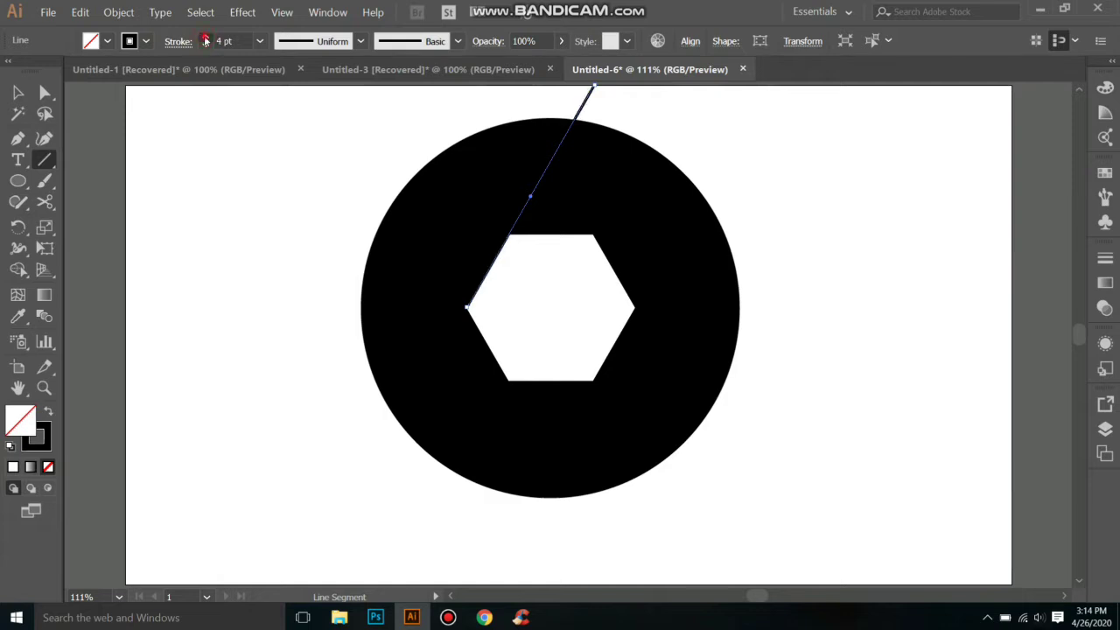
left_click(205, 38)
left_click(205, 38)
left_click(205, 39)
left_click(204, 38)
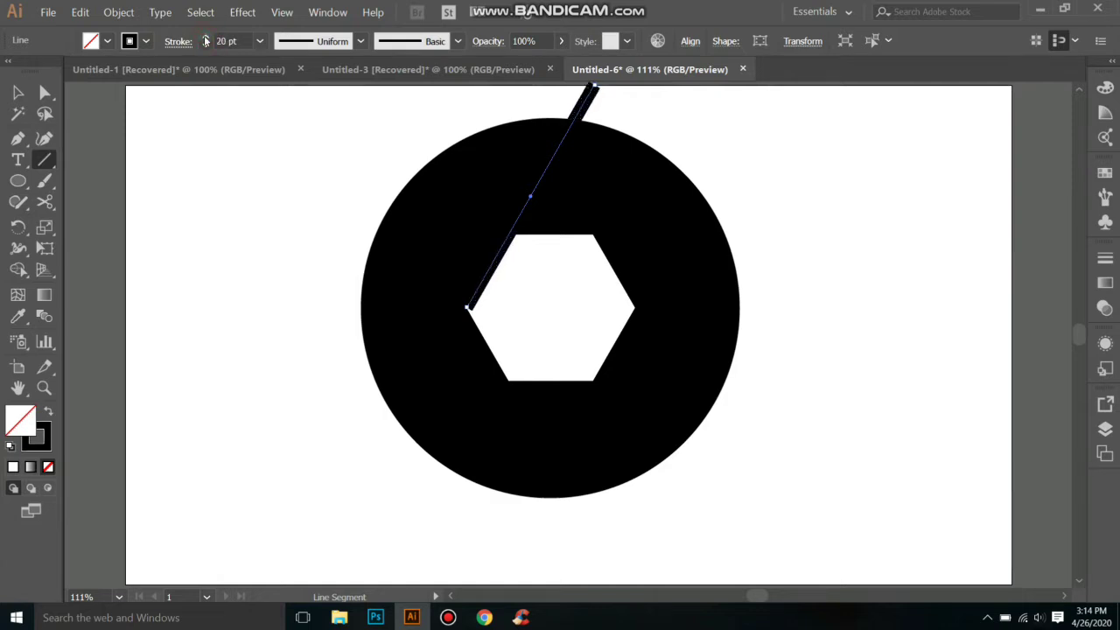
left_click(205, 39)
Draw five more 21 pt spokes from the remaining hexagon corners out past the circle.
left_click_drag(531, 198, 526, 201)
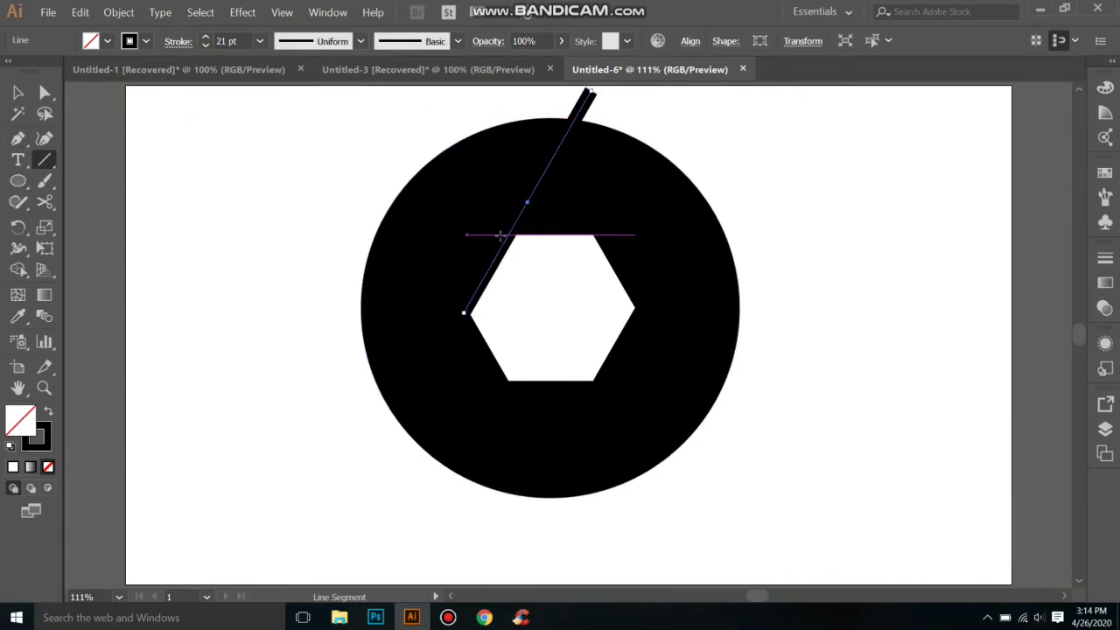
mouse_move(496, 234)
left_mouse_down()
mouse_move(786, 234)
mouse_move(776, 234)
left_mouse_up()
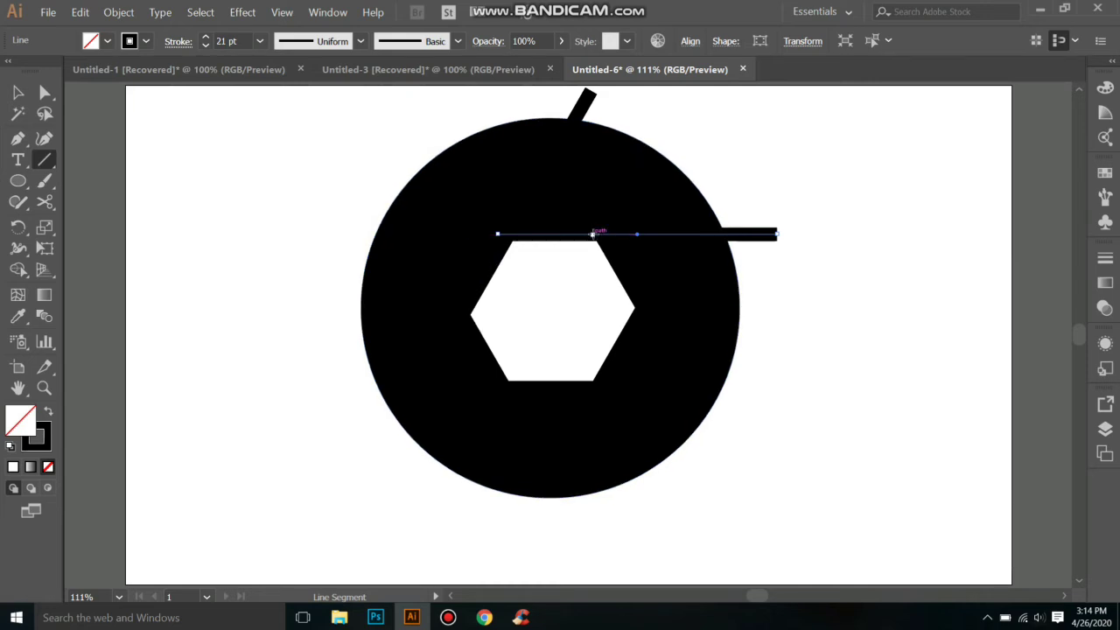
left_click_drag(594, 233, 722, 458)
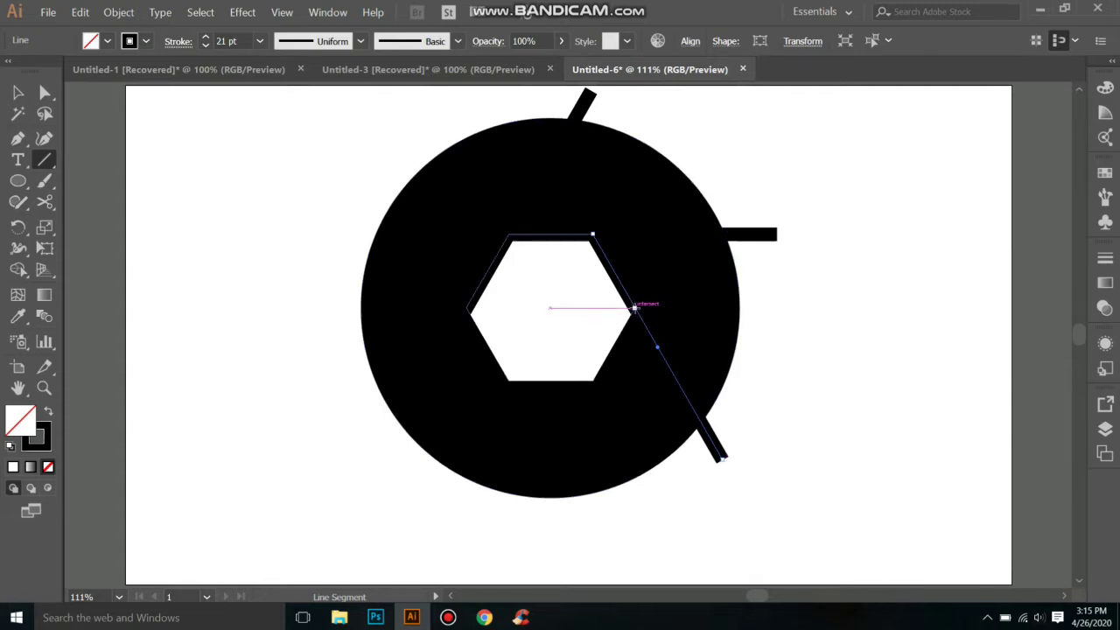
left_click_drag(634, 308, 498, 545)
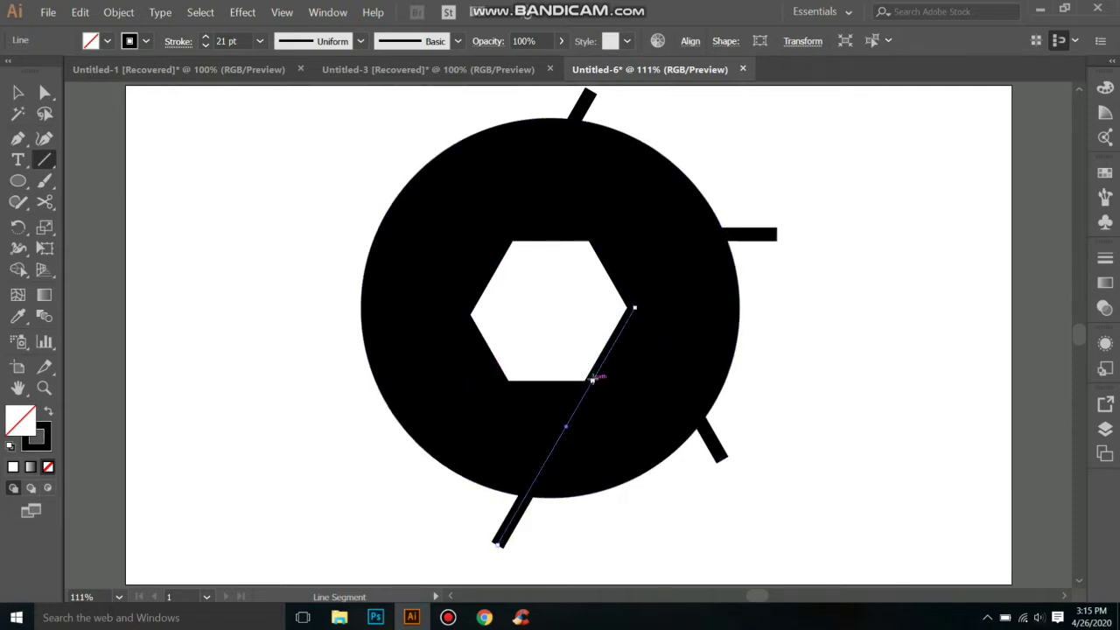
left_click_drag(593, 380, 315, 380)
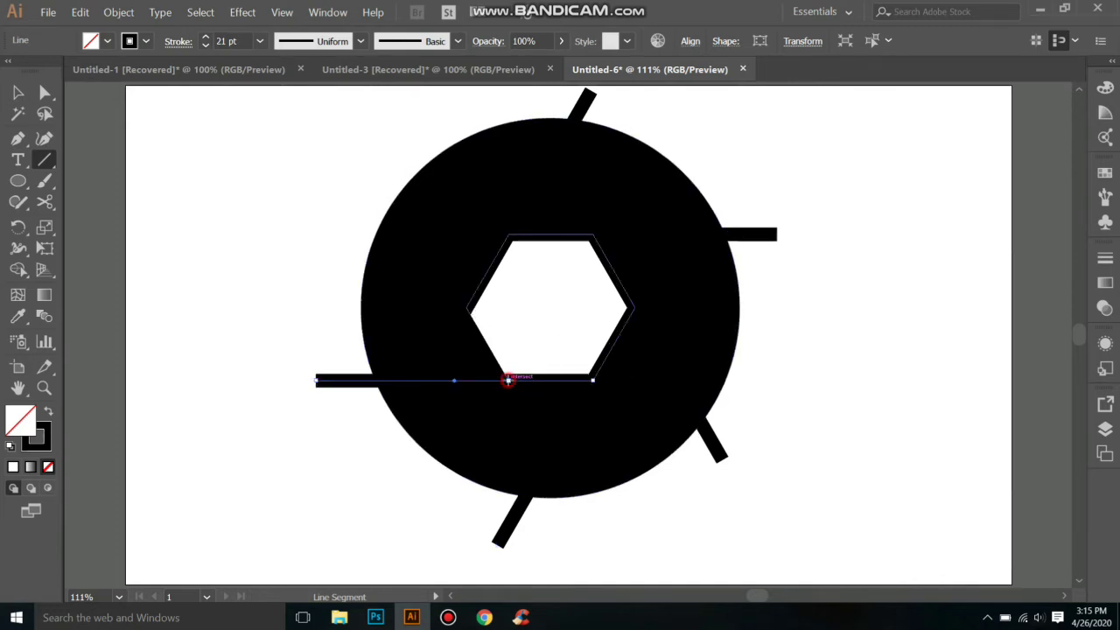
left_click_drag(507, 380, 379, 154)
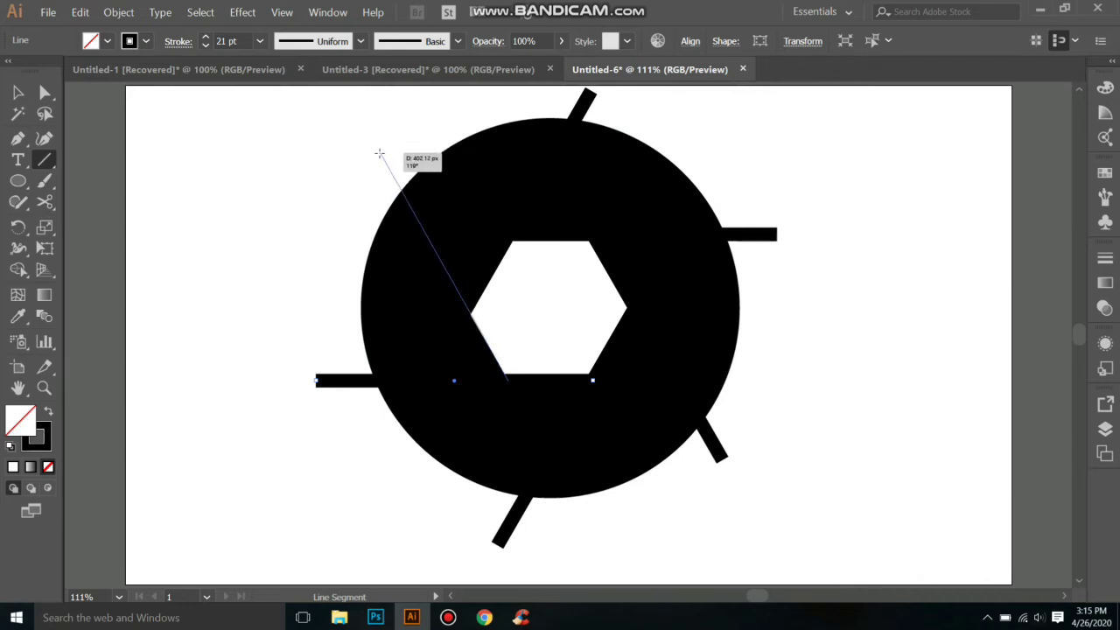
left_click_drag(380, 153, 377, 152)
Select all six spoke lines and expand their strokes into filled shapes with Object > Expand.
left_click(18, 93)
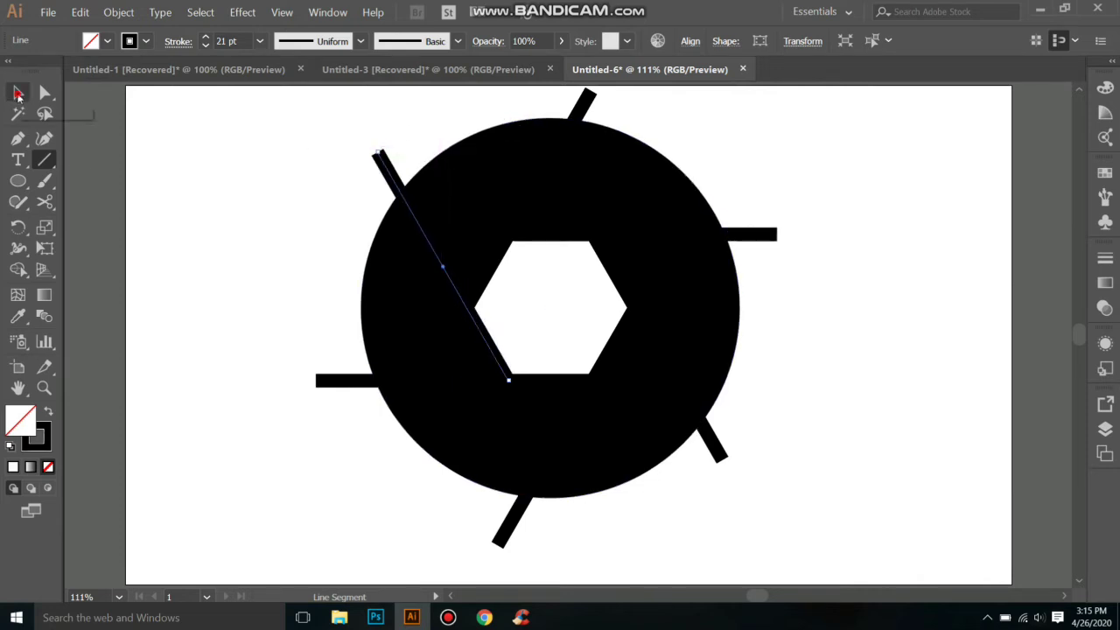
left_click(589, 99, "shift")
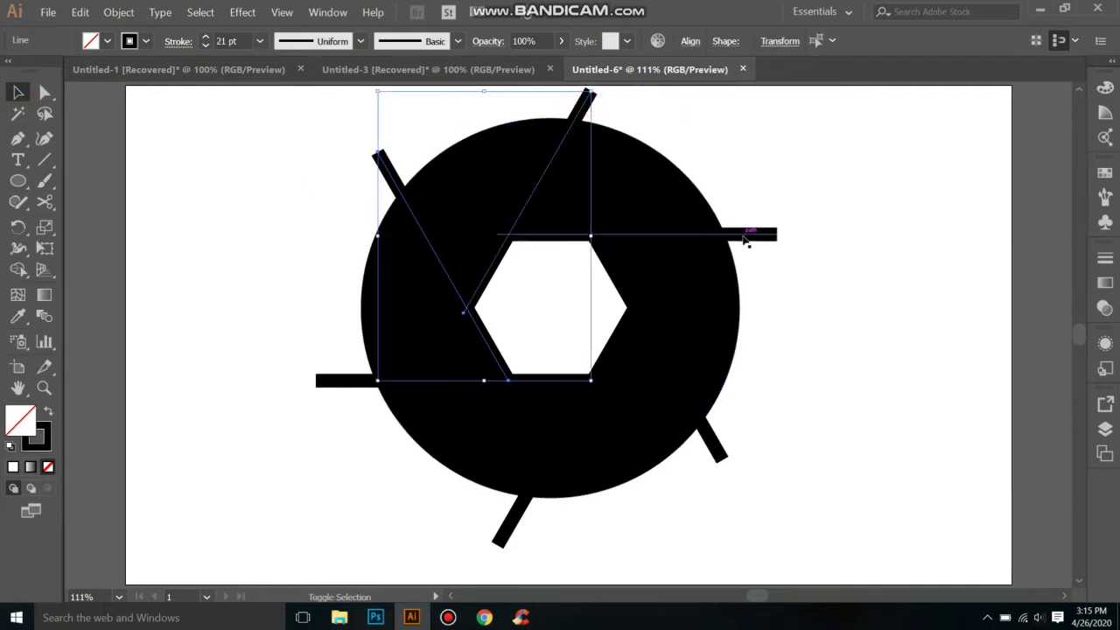
left_click(745, 234, "shift")
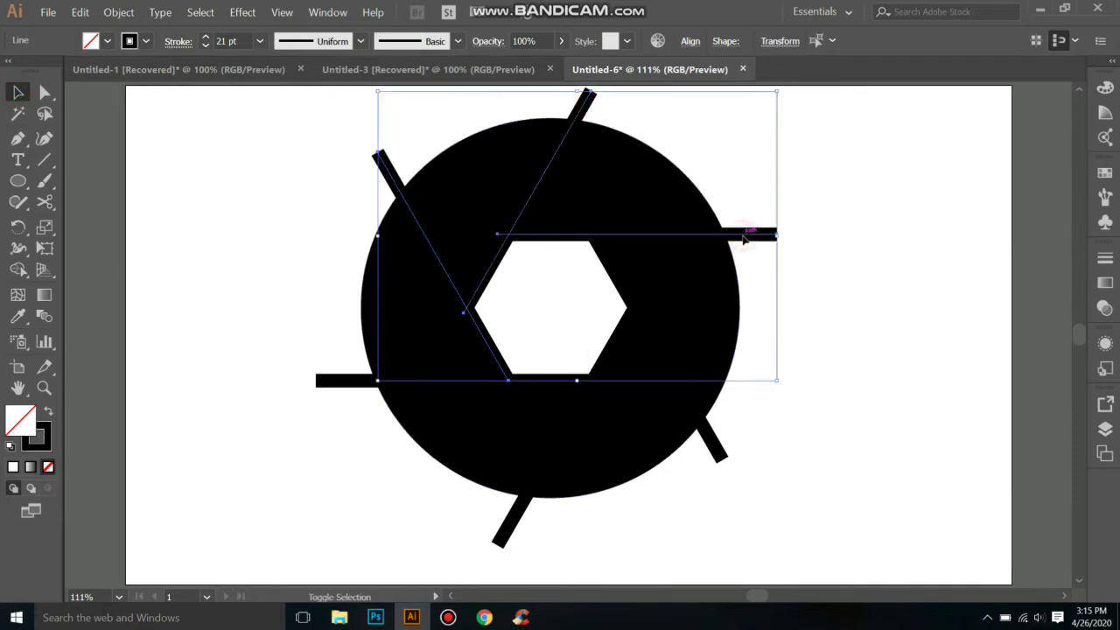
left_click(711, 435, "shift")
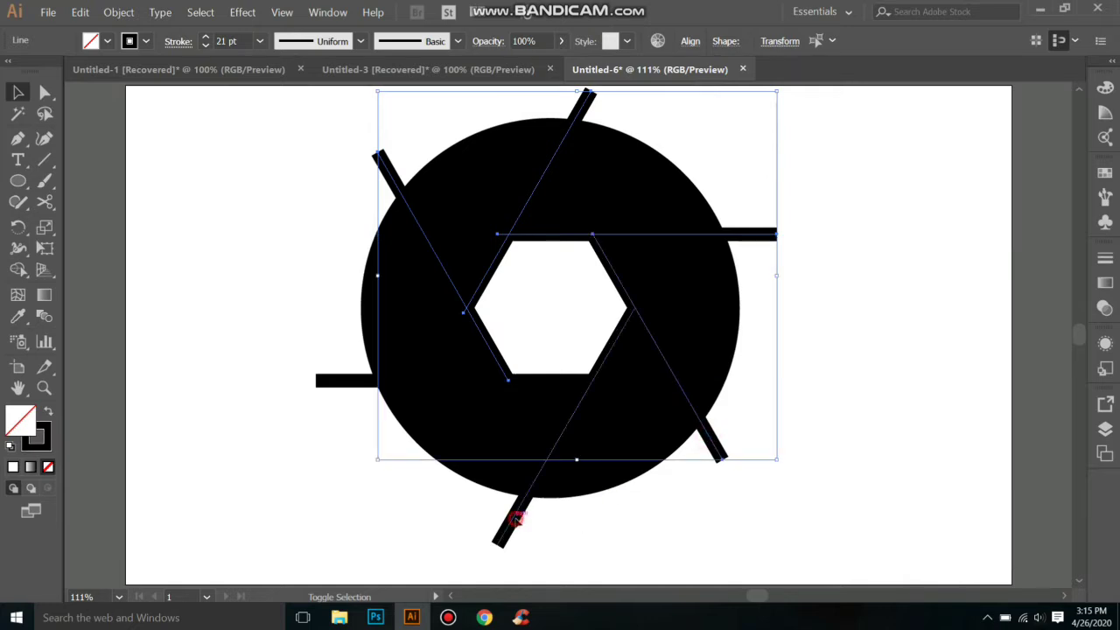
left_click(515, 522, "shift")
left_click(346, 380, "shift")
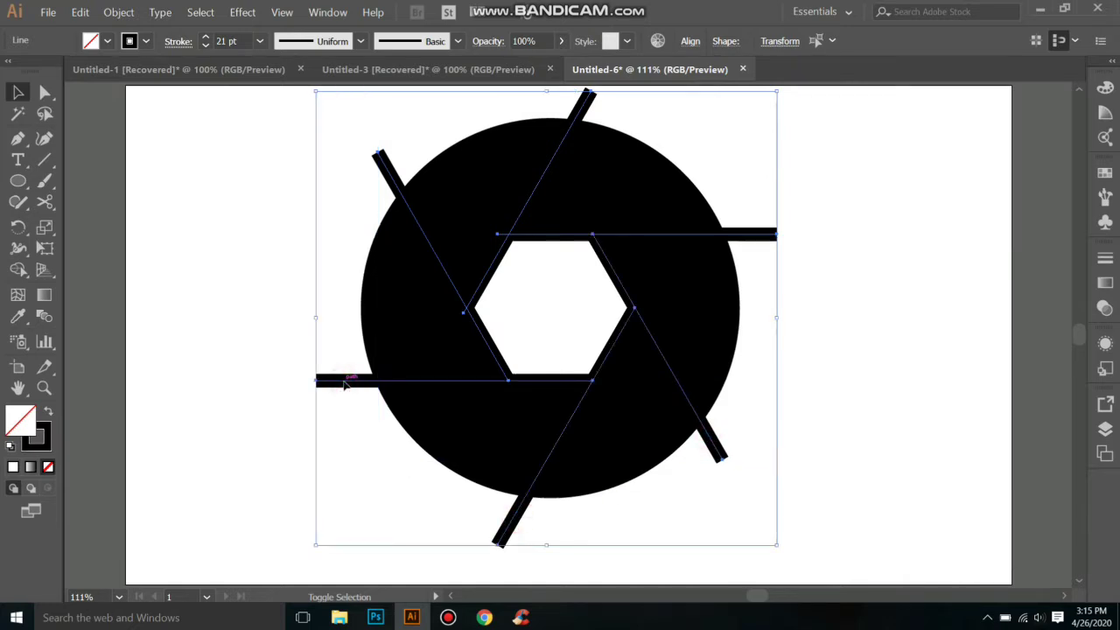
left_click(118, 12)
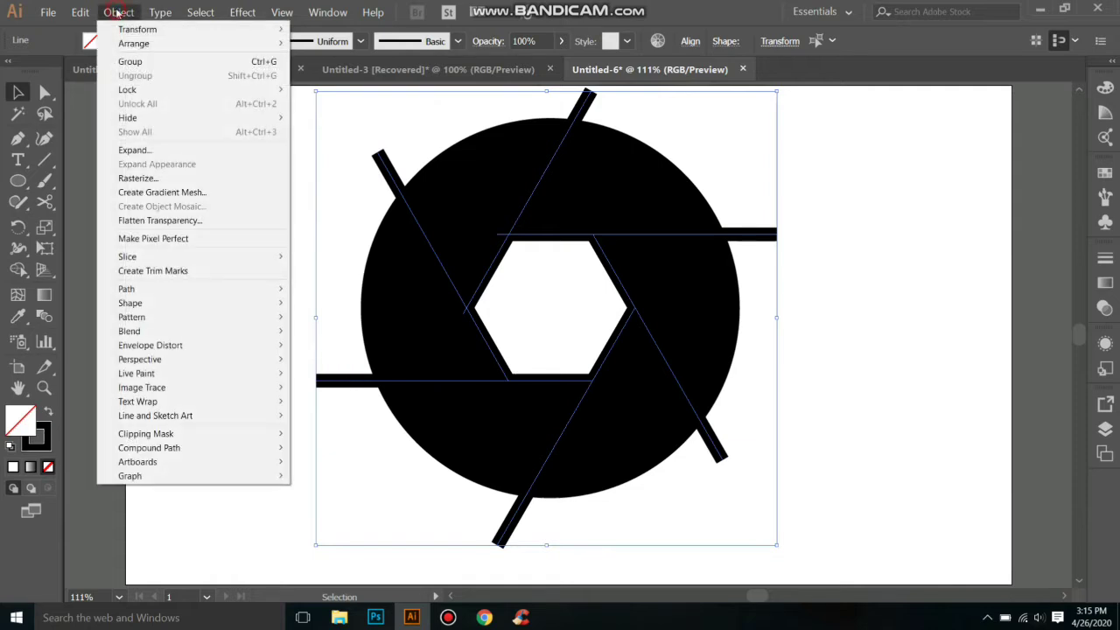
left_click(195, 150)
left_click(521, 408)
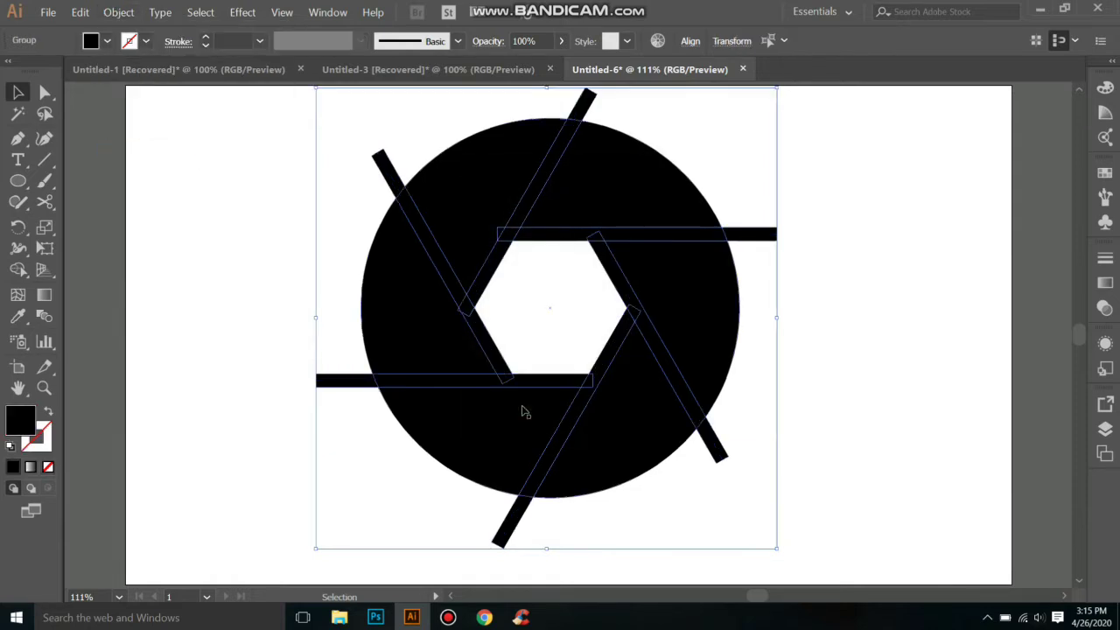
left_click(833, 242)
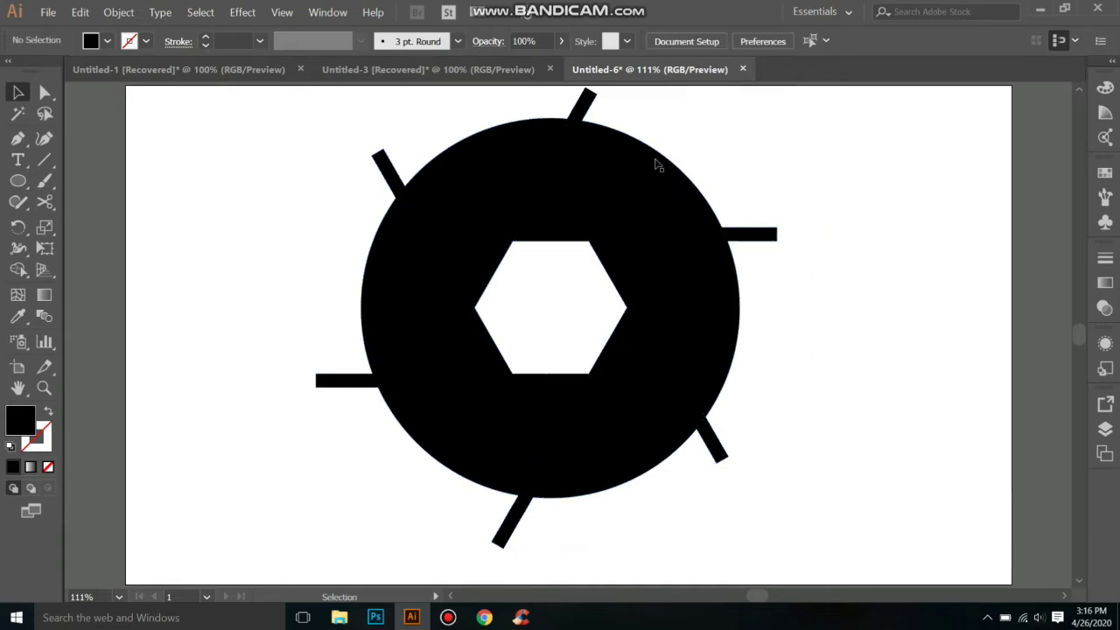
Divide the whole logo with Pathfinder and ungroup the resulting pieces.
left_click_drag(365, 132, 742, 513)
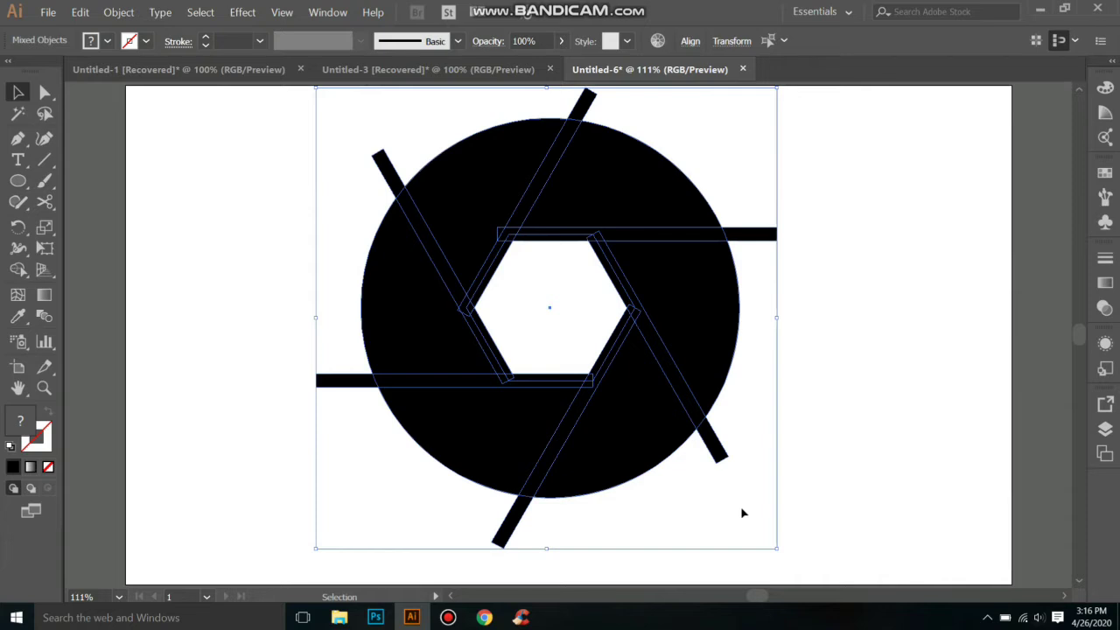
key("ctrl+shift+F9")
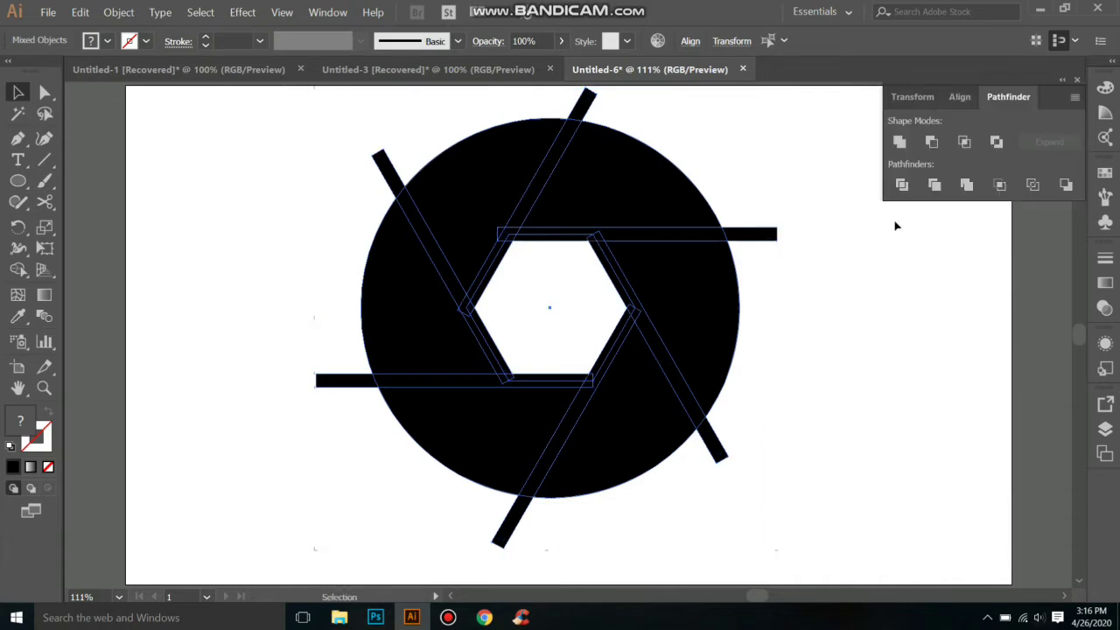
left_click(902, 186)
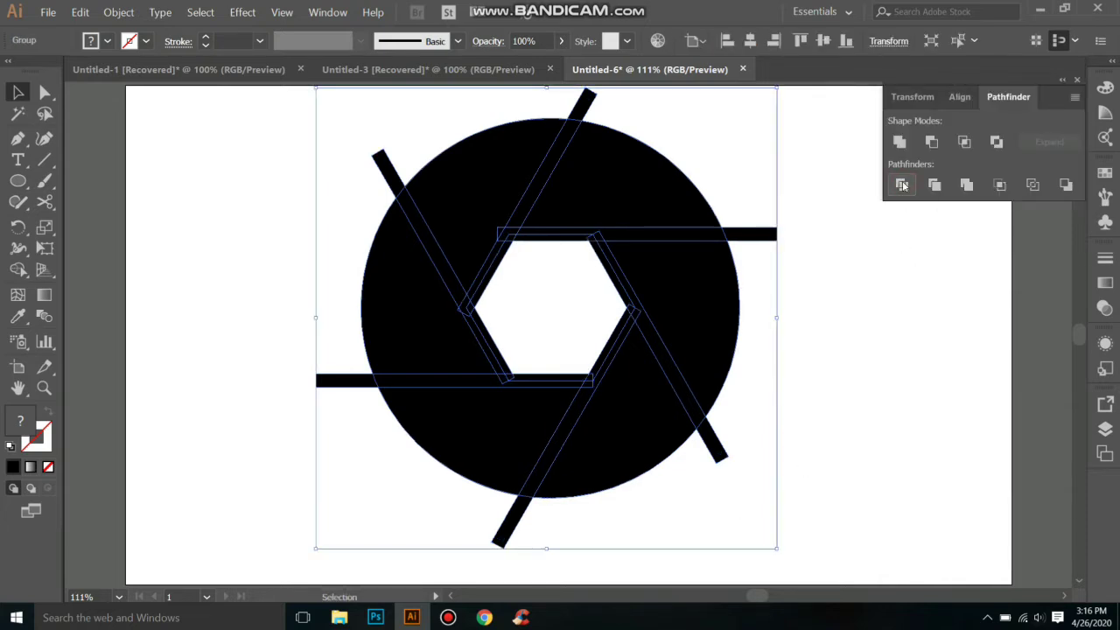
right_click(622, 262)
left_click(675, 356)
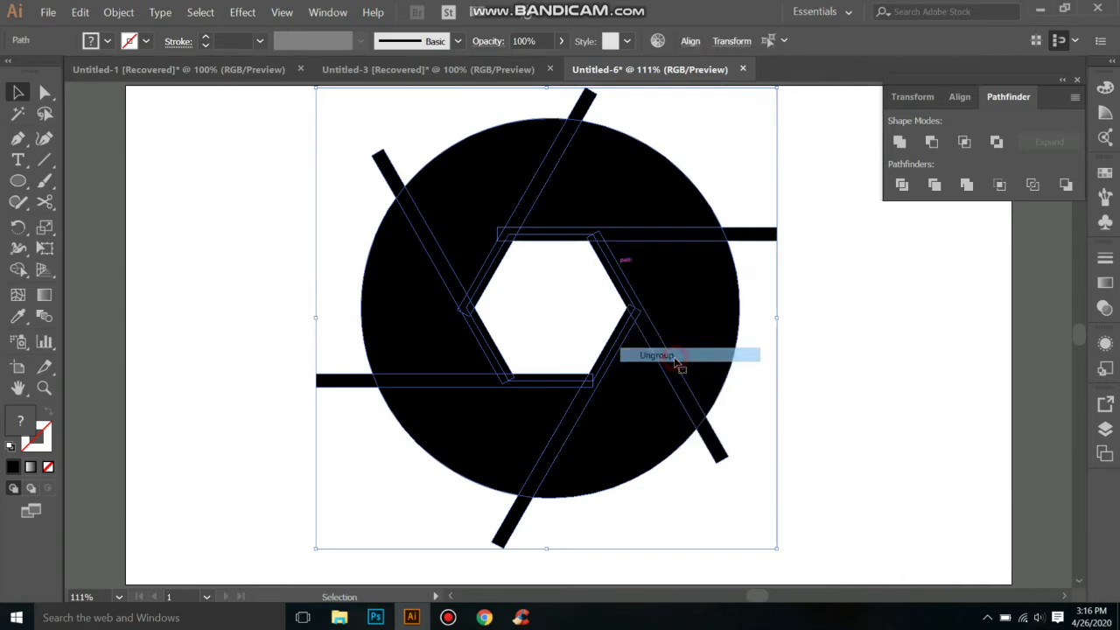
left_click(869, 343)
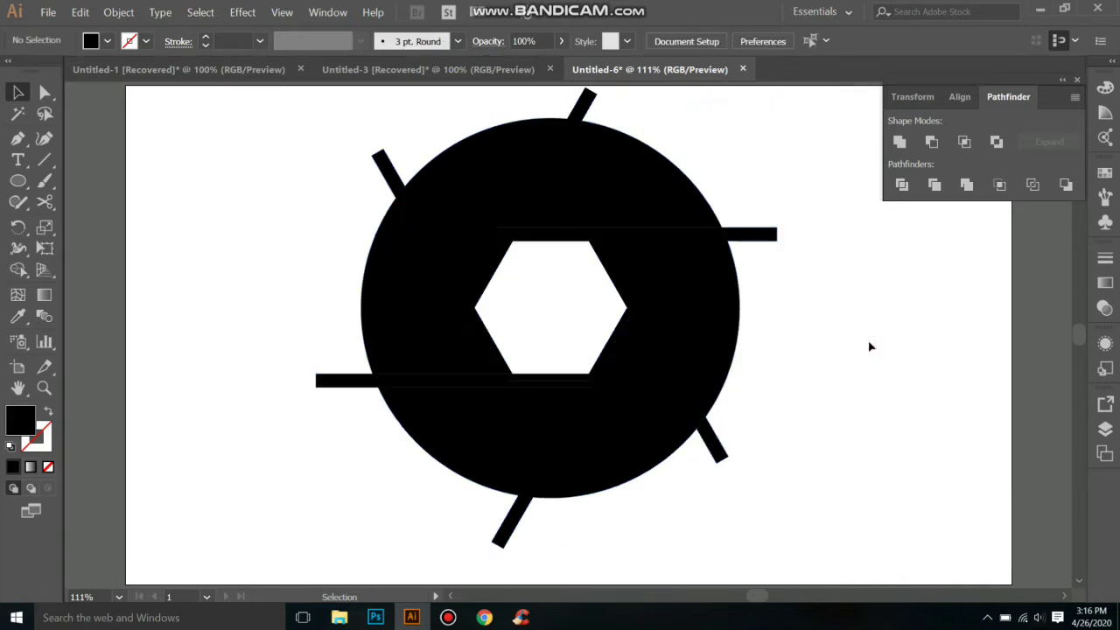
Delete the slivers near the hexagon's top and the bar protruding right of the circle.
left_click(701, 236)
left_click(701, 236, "shift")
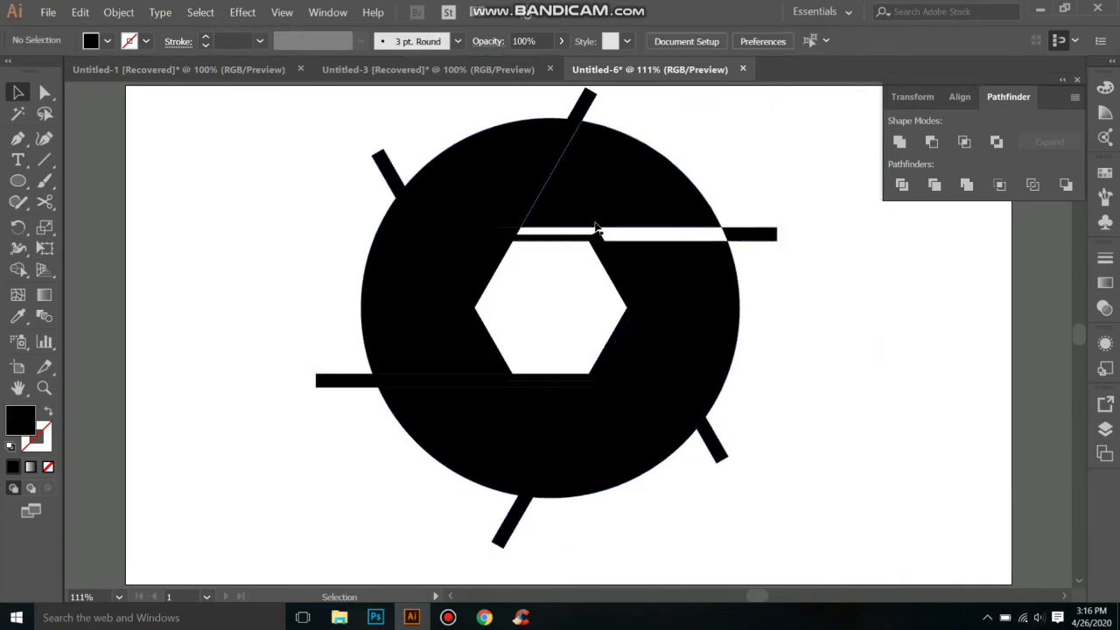
left_click(598, 238)
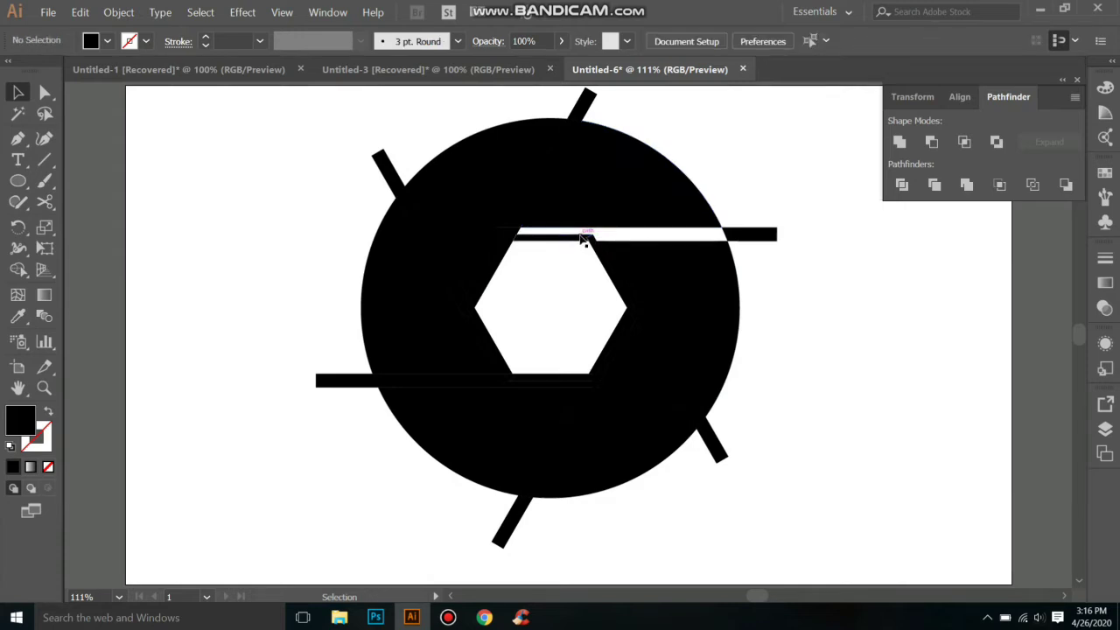
left_click(582, 239)
key("Delete")
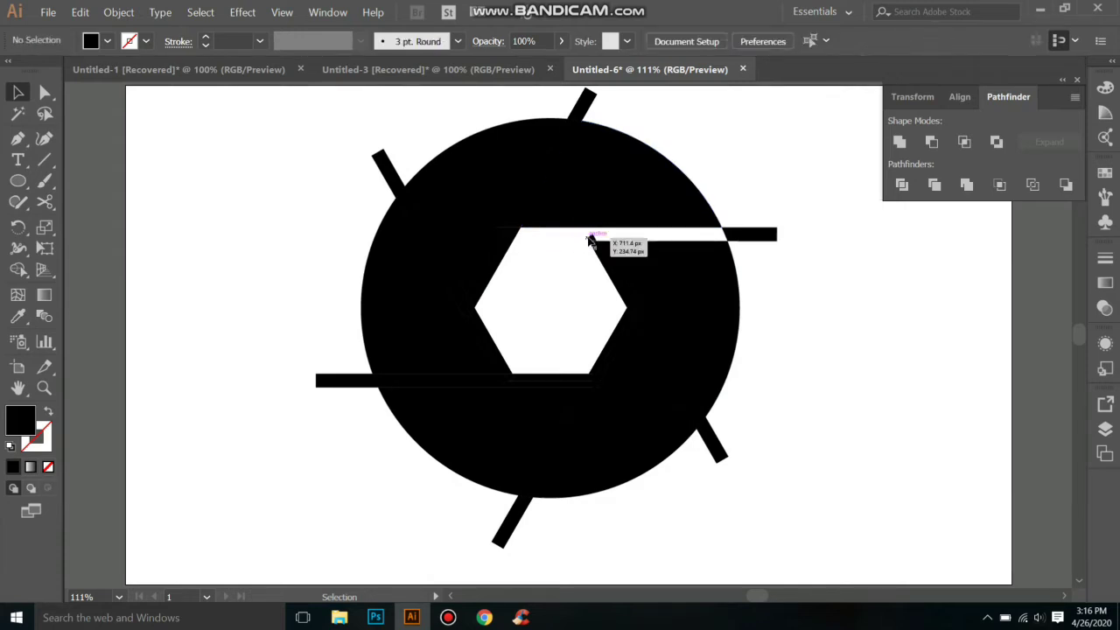
left_click(592, 238)
key("Delete")
left_click(746, 234)
key("Delete")
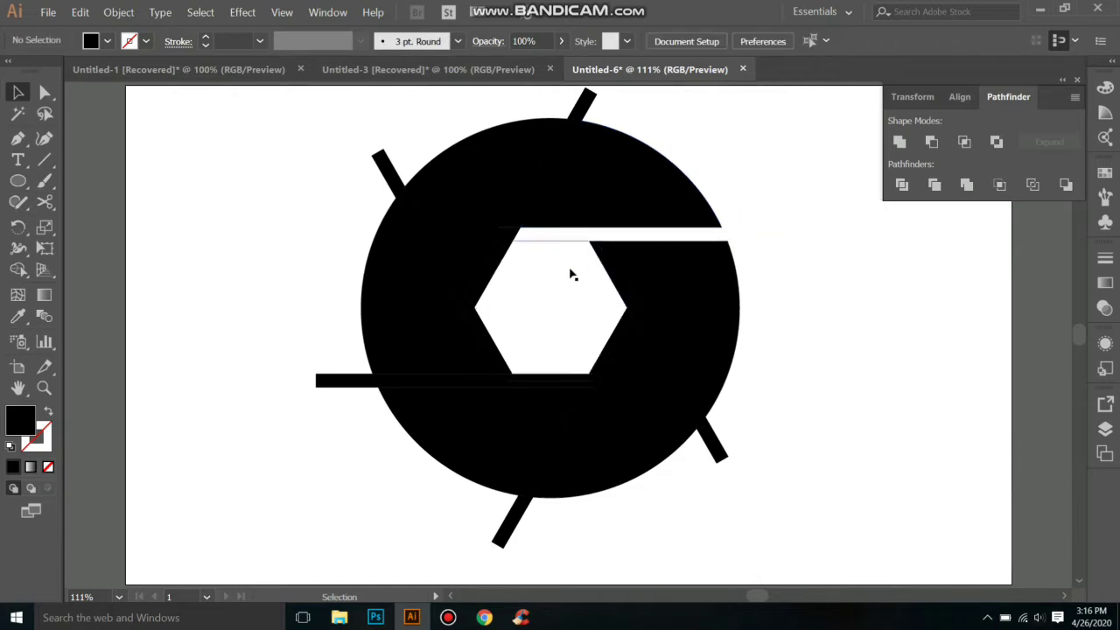
Delete the slivers right of the hexagon, the lower-right bar end, and the white hexagon.
left_click(623, 298)
key("Delete")
left_click(675, 375)
key("Delete")
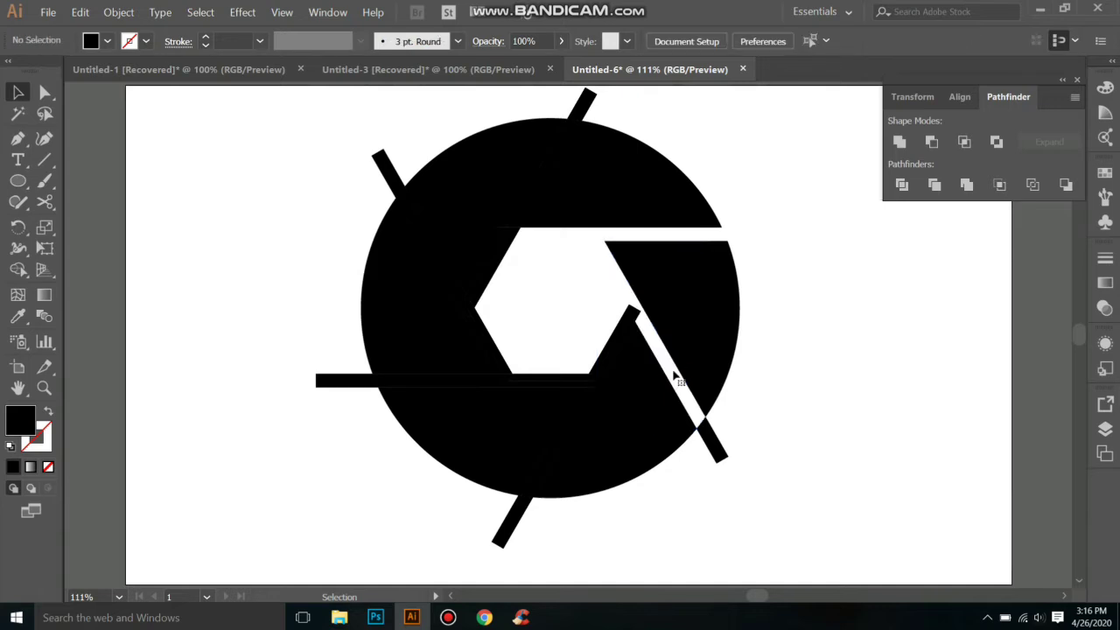
left_click(709, 447)
key("Delete")
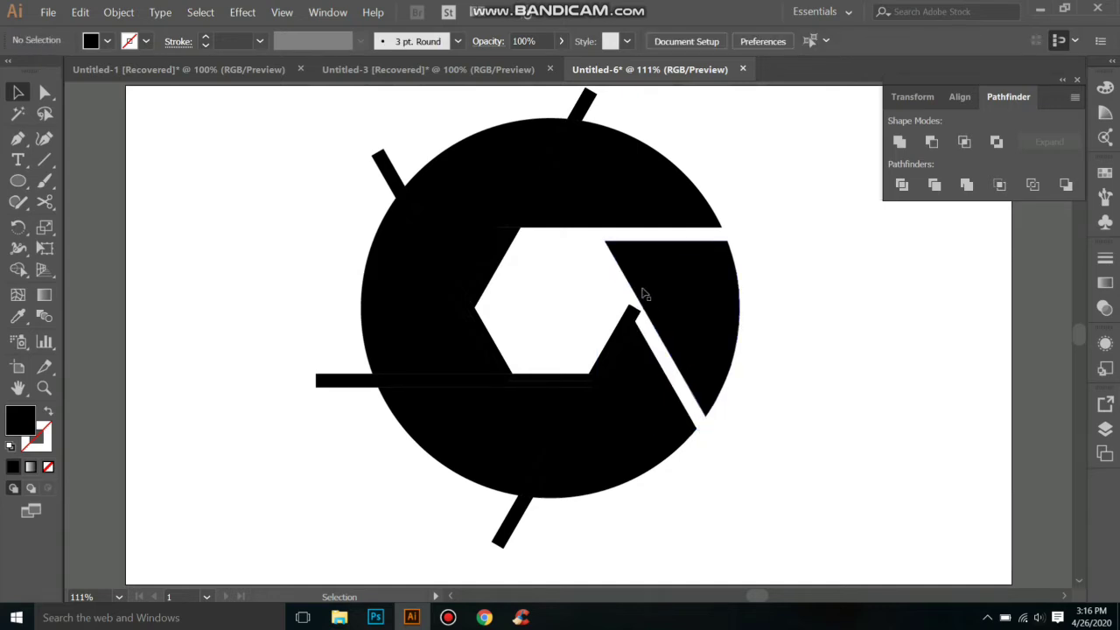
left_click(632, 310)
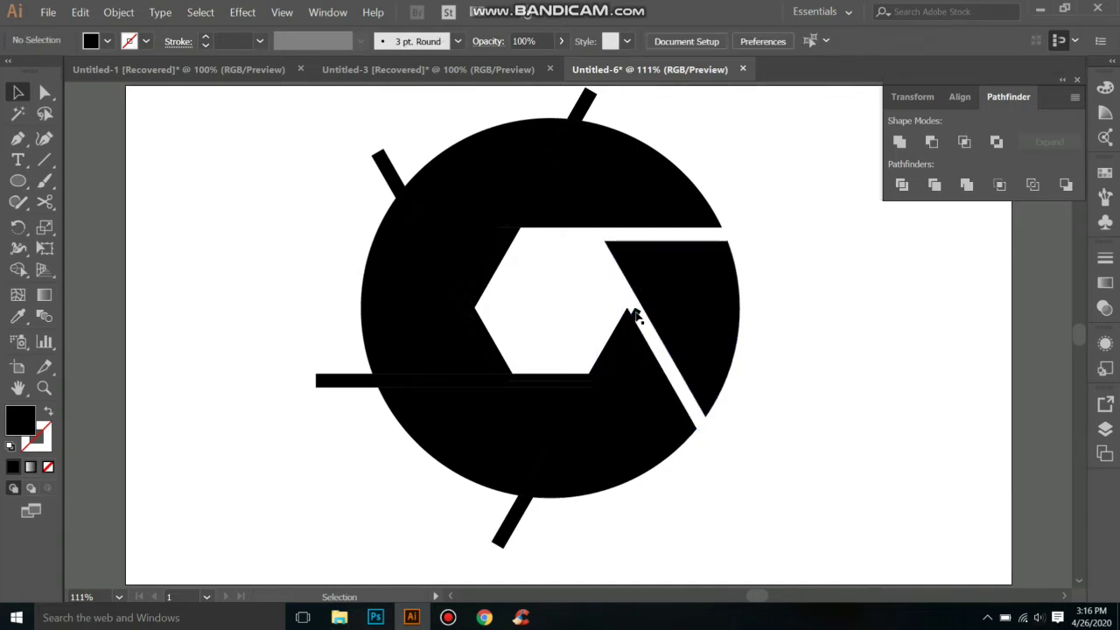
left_click(634, 314)
key("Delete")
left_click(605, 354)
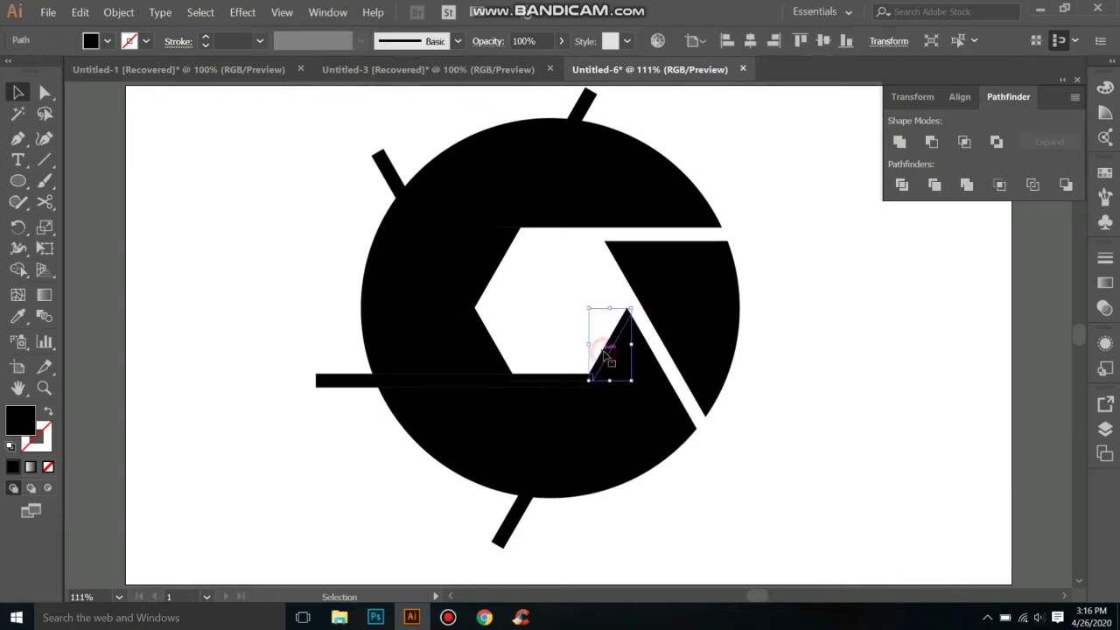
key("Delete")
left_click(581, 341)
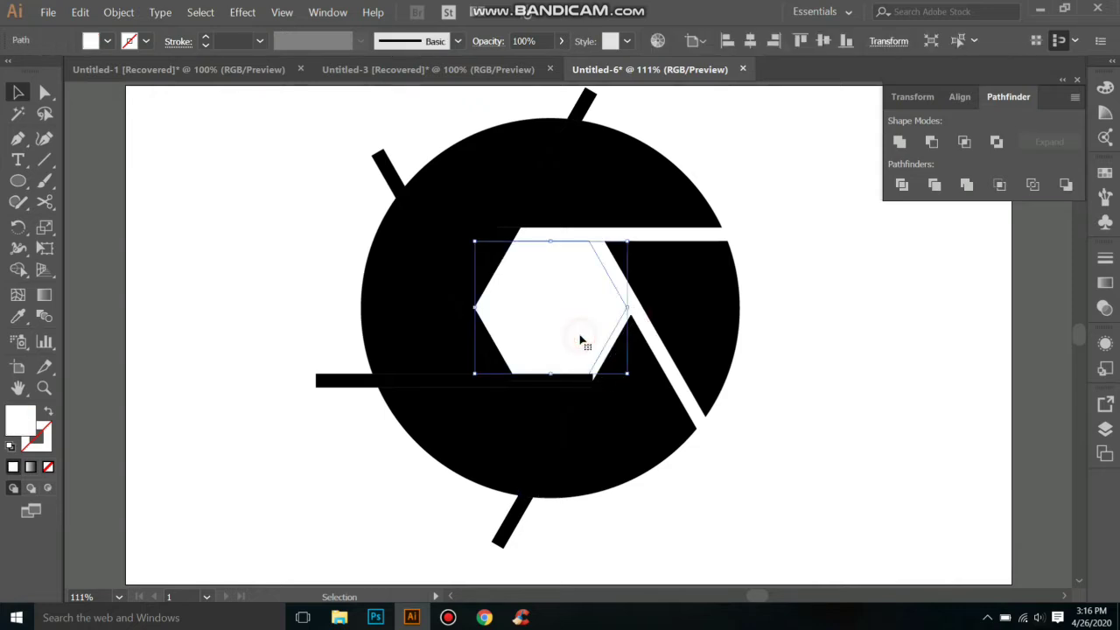
key("Delete")
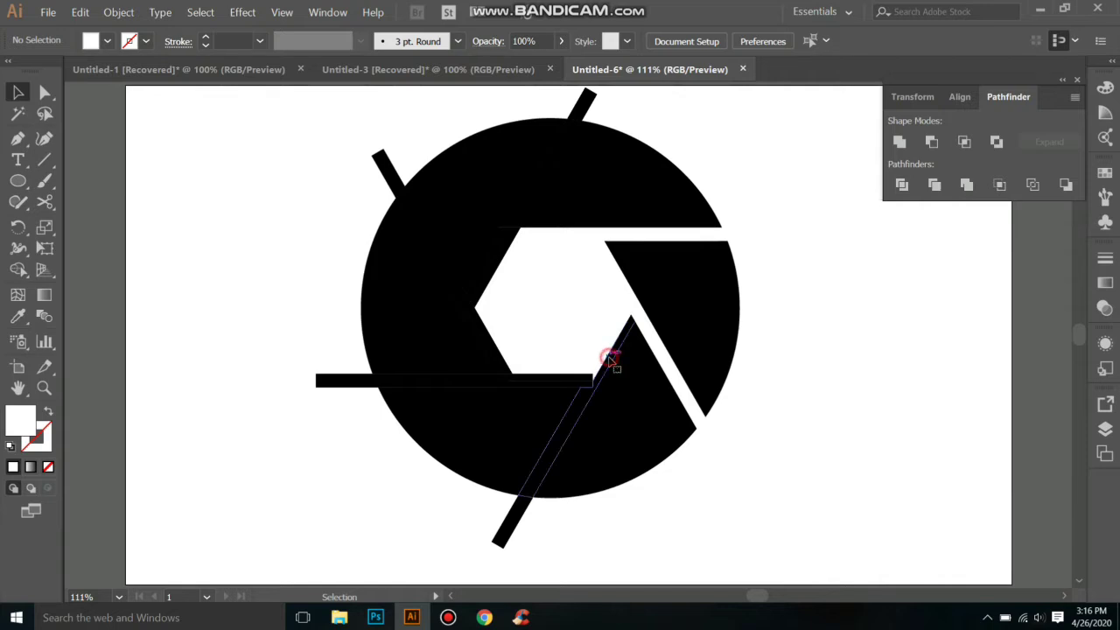
Clear the horizontal bar pieces below to open a gap, and extend the bar end leftward.
left_click(607, 366)
key("Delete")
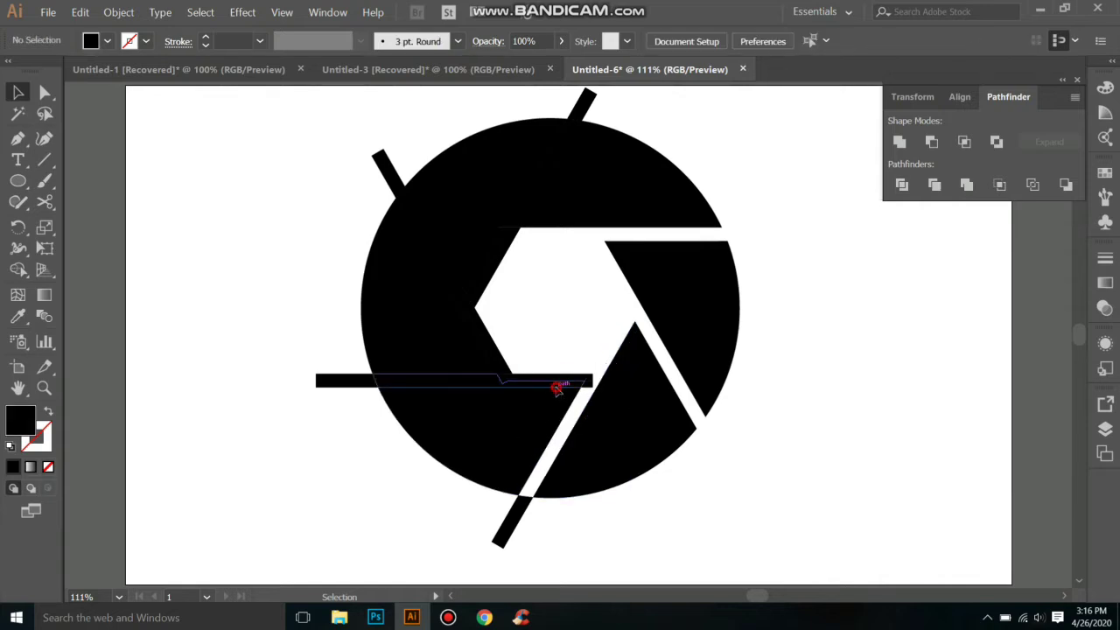
left_click(562, 380)
key("Delete")
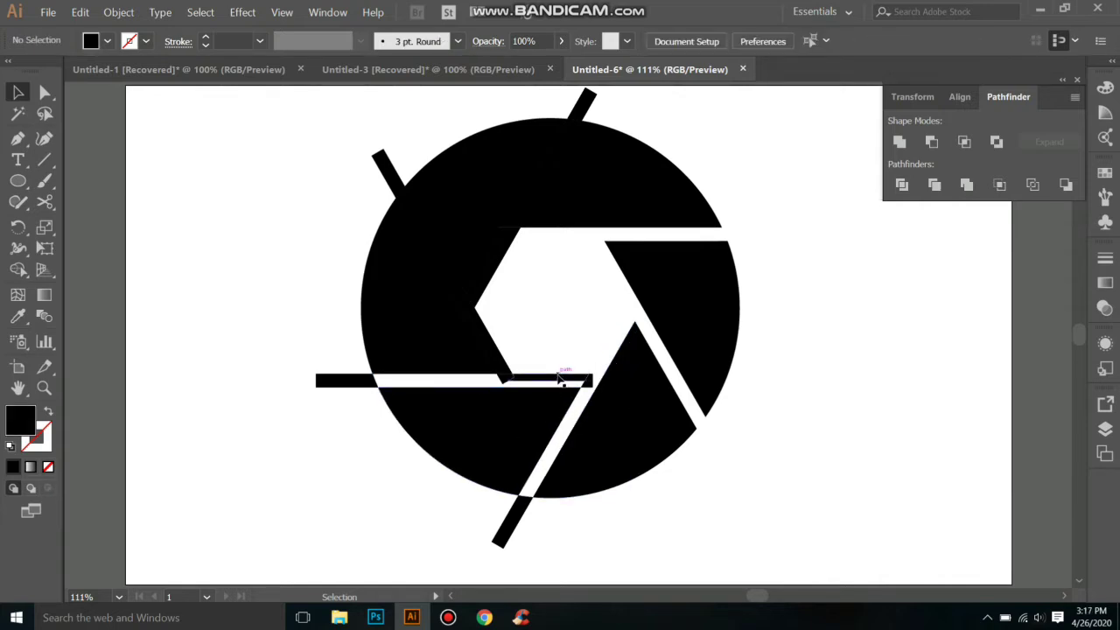
left_click(568, 379)
key("Delete")
left_click(591, 381)
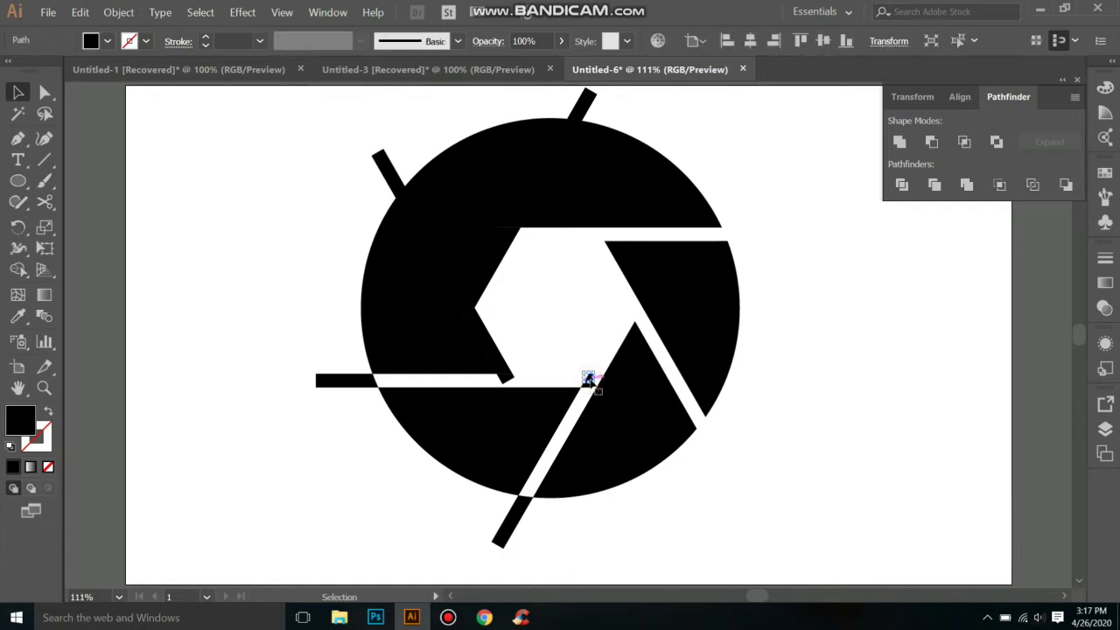
key("Delete")
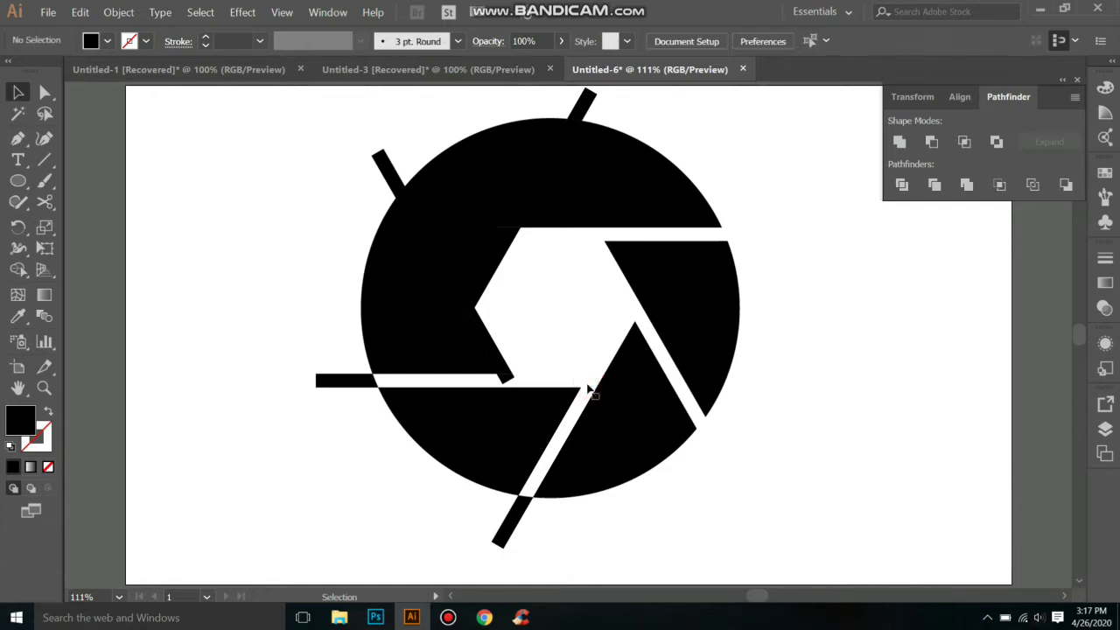
left_click_drag(587, 385, 508, 376)
left_click(508, 378)
left_click(495, 354)
Delete the notch sliver and diagonal strip, and reposition the small piece near the top notch.
left_click(493, 350)
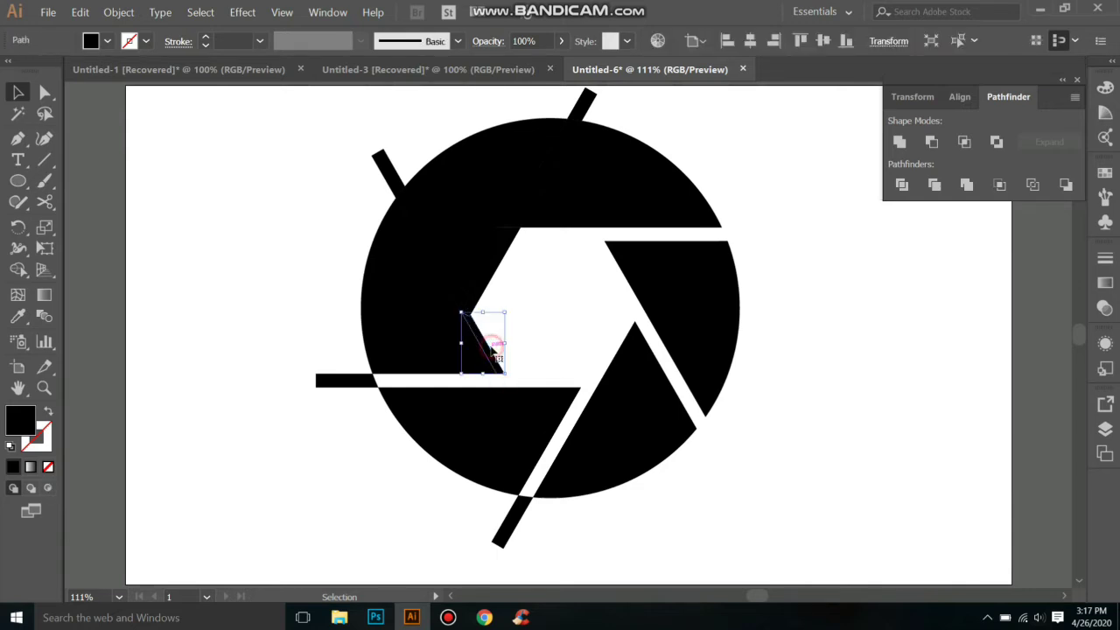
key("Delete")
left_click(442, 262)
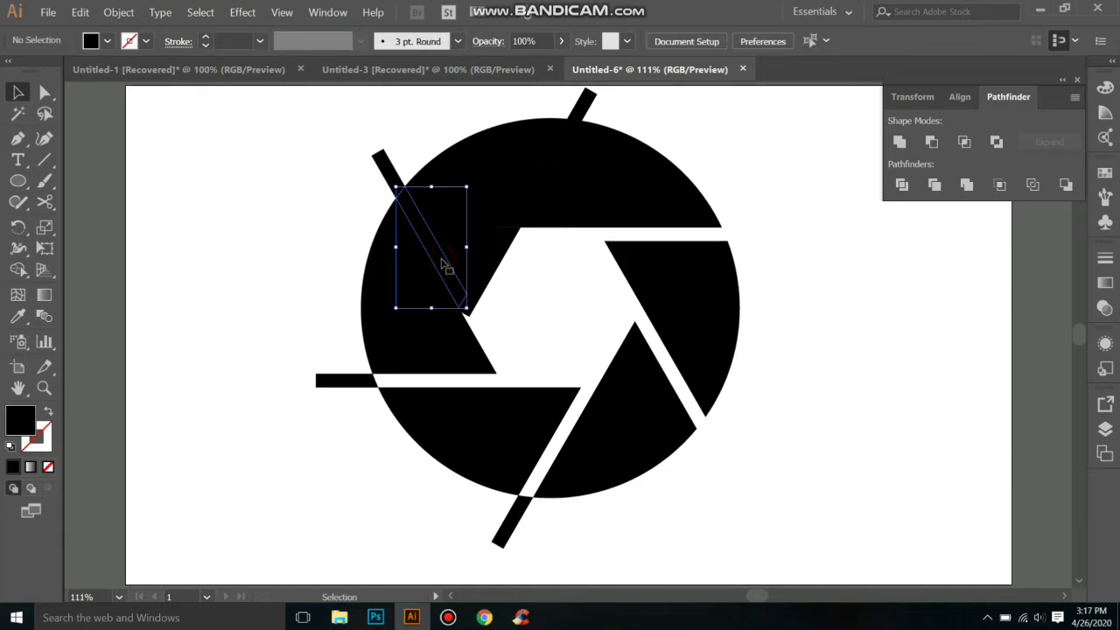
key("Delete")
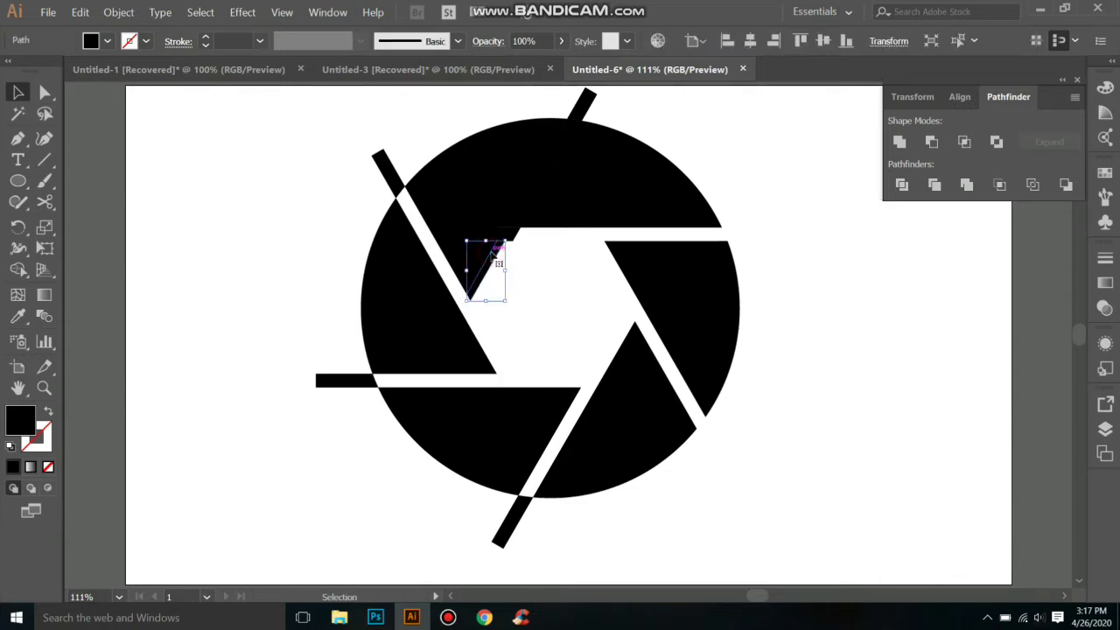
left_click_drag(493, 254, 526, 201)
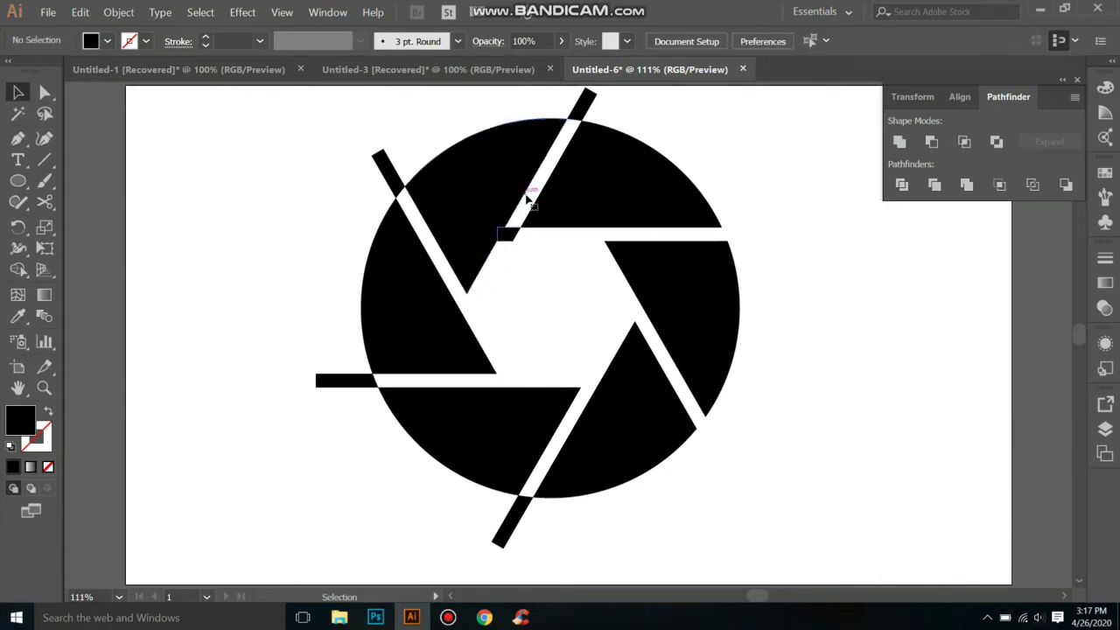
left_click(509, 237)
Delete the protruding bar tips at the top, top-left, left and bottom of the circle.
left_click(591, 103)
key("Delete")
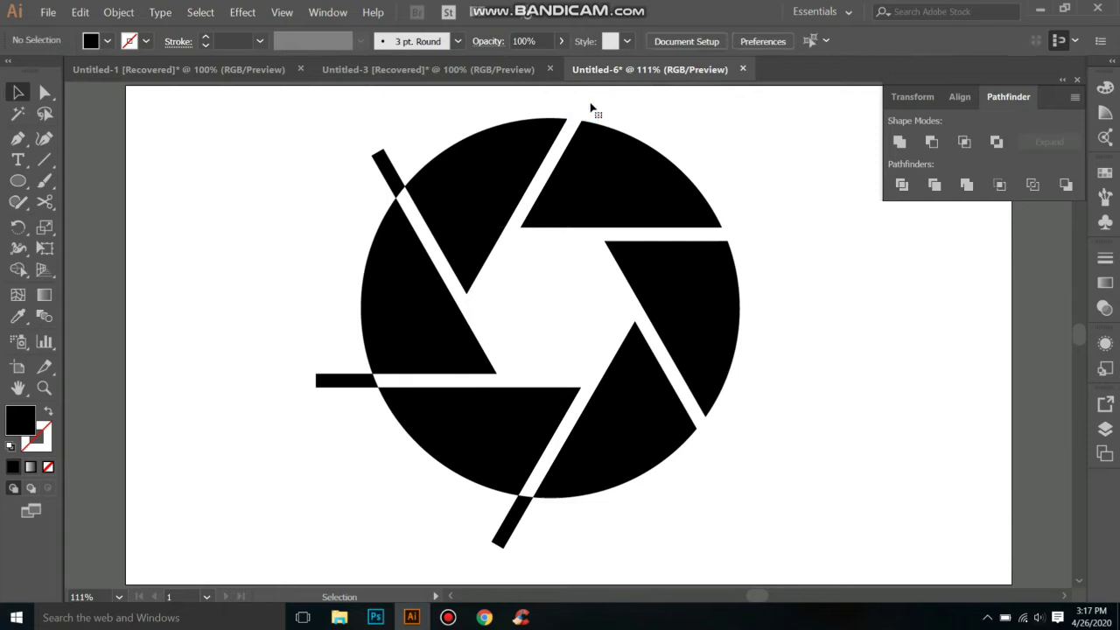
left_click(386, 175)
key("Delete")
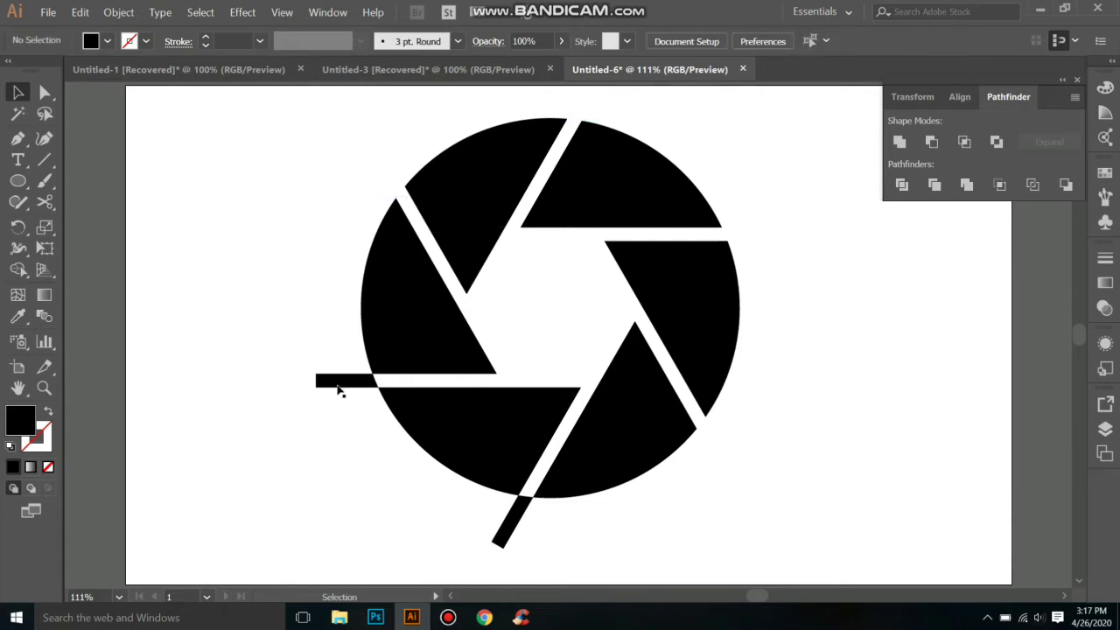
left_click(341, 381)
key("Delete")
left_click(524, 507)
key("Delete")
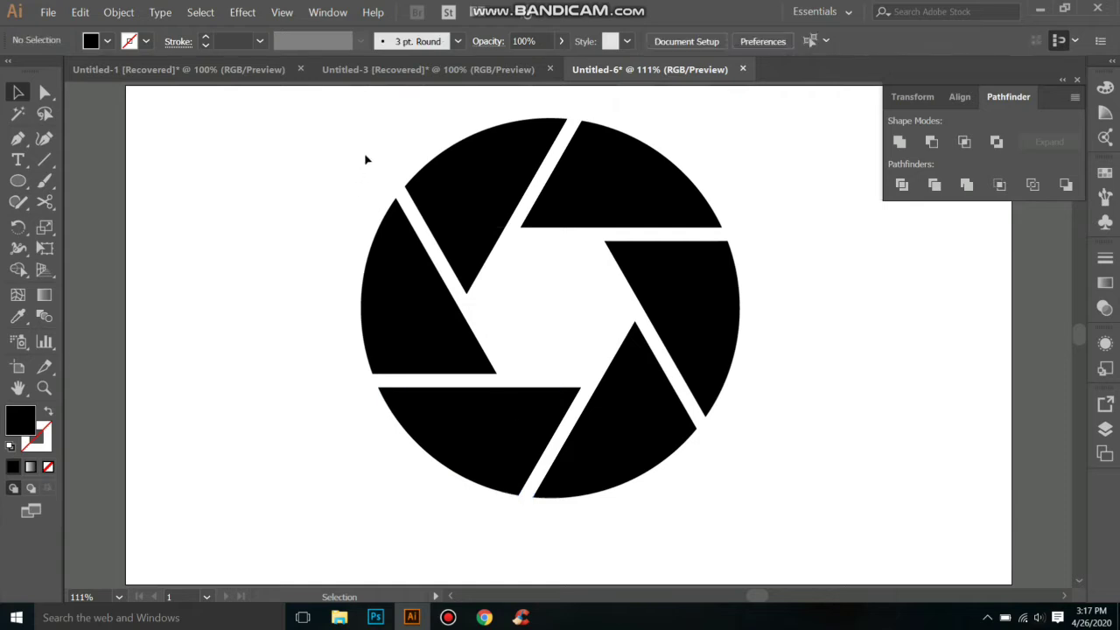
Unite the shutter pieces with Pathfinder and scale the shutter down to about 248 px.
left_click_drag(379, 136, 763, 502)
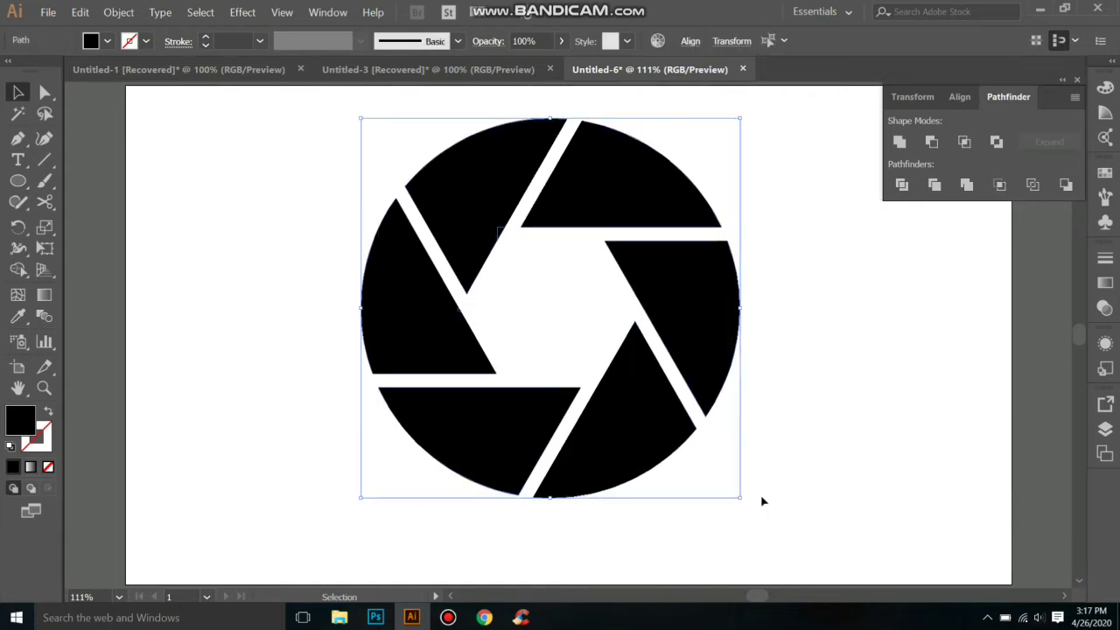
left_click(901, 142)
left_click(122, 12)
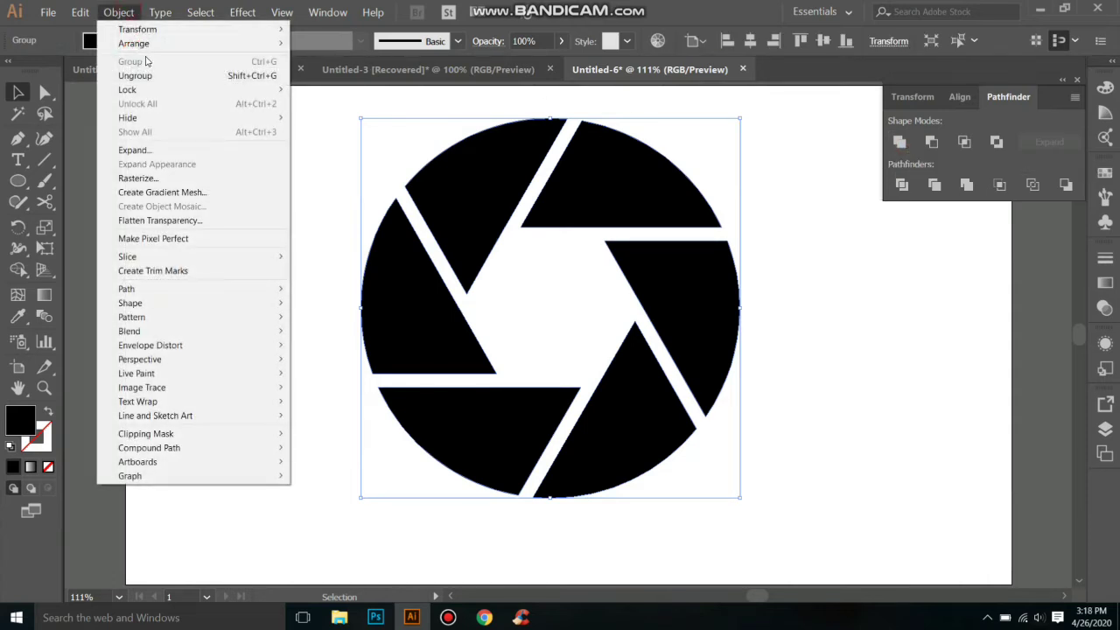
left_click(325, 205)
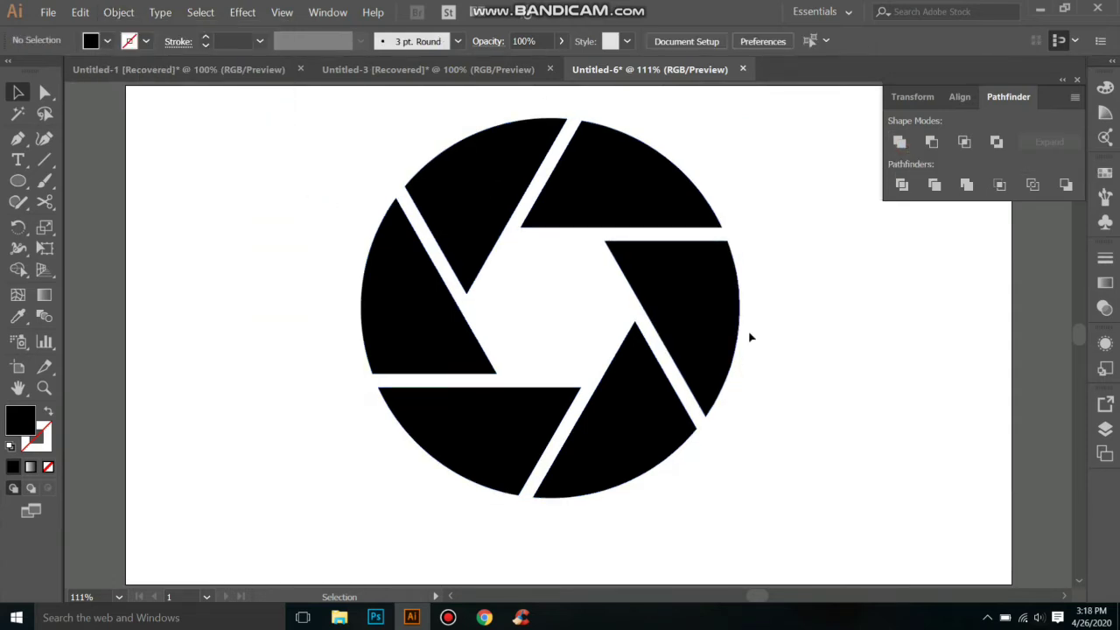
left_click(667, 310)
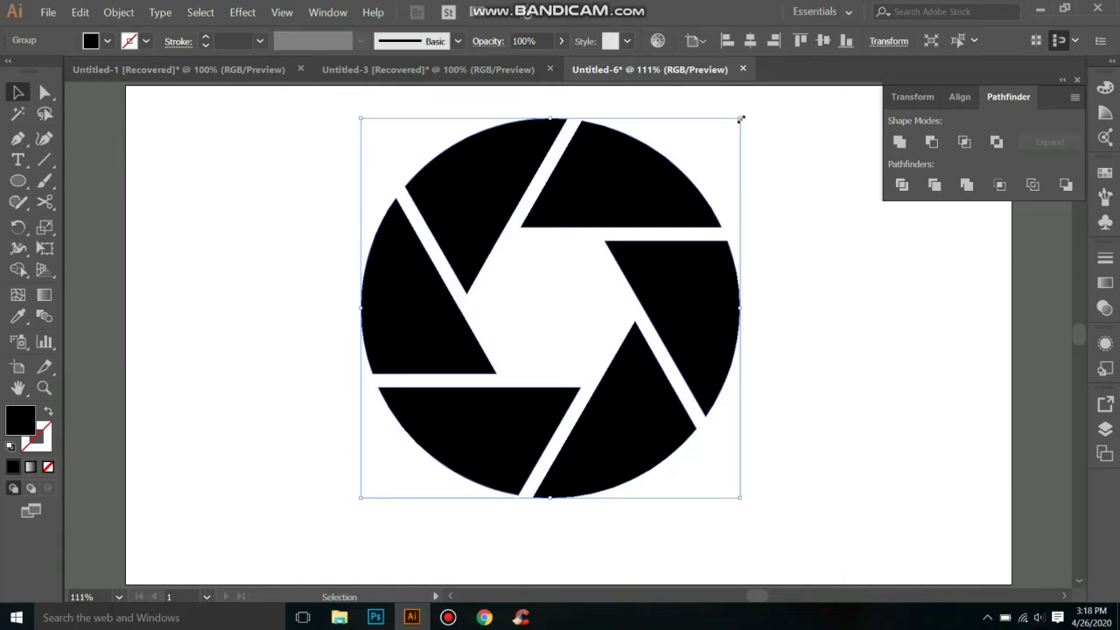
mouse_move(741, 119)
left_mouse_down()
mouse_move(682, 228)
mouse_move(700, 226)
left_mouse_up()
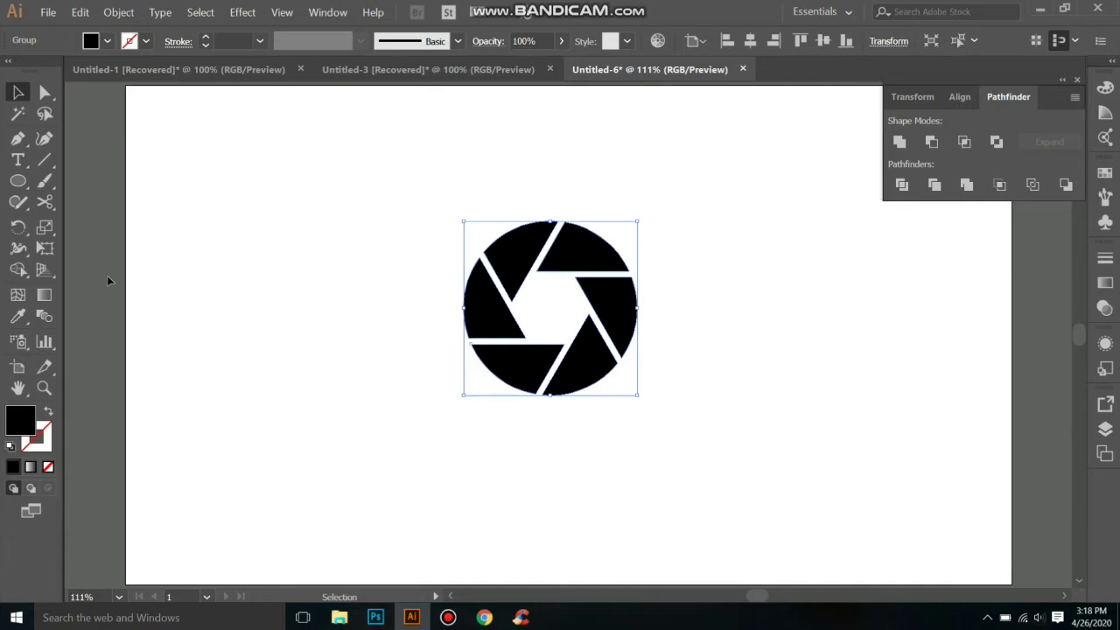
left_click(17, 181)
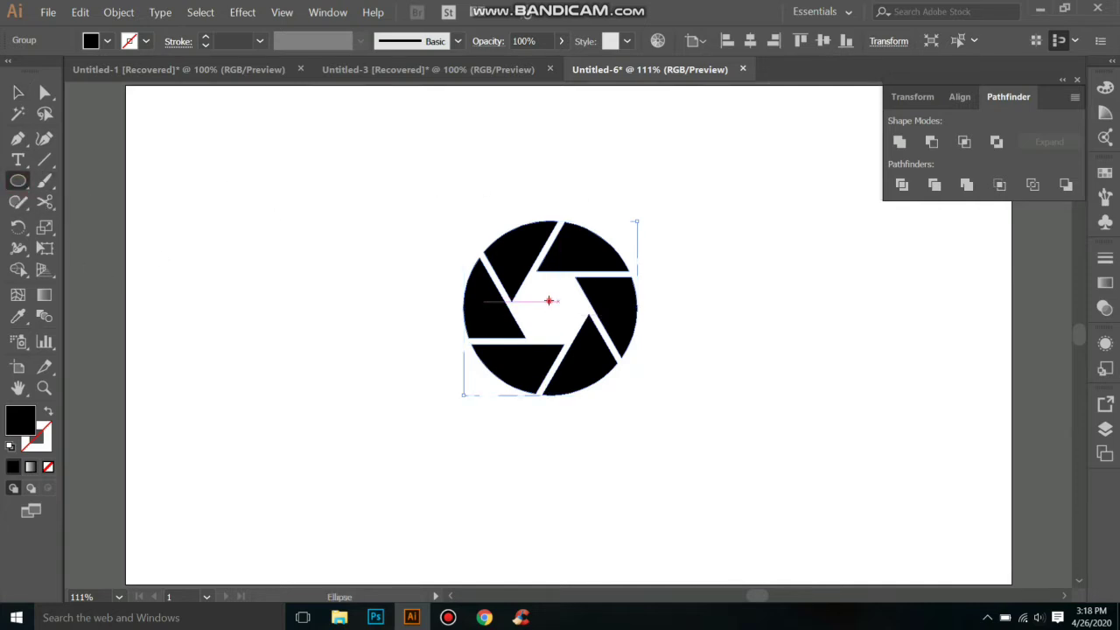
Draw a circle around the shutter with no fill and a 5 pt black stroke.
mouse_move(548, 300)
left_mouse_down()
mouse_move(669, 387)
mouse_move(718, 406)
mouse_move(750, 394)
mouse_move(731, 396)
left_mouse_up()
key("alt+space")
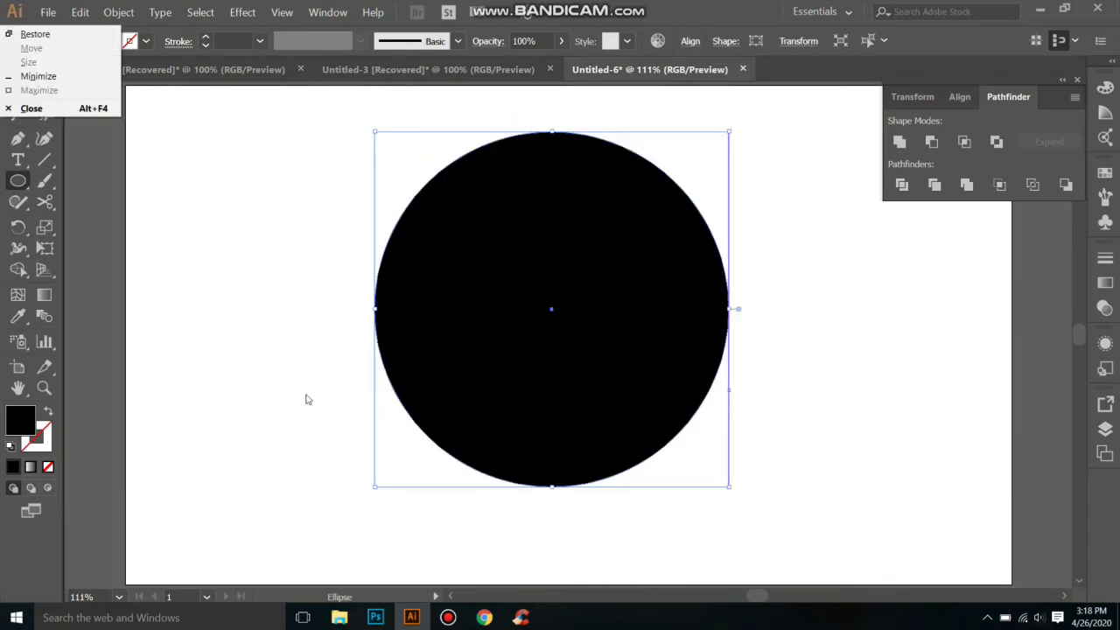
left_click(48, 413)
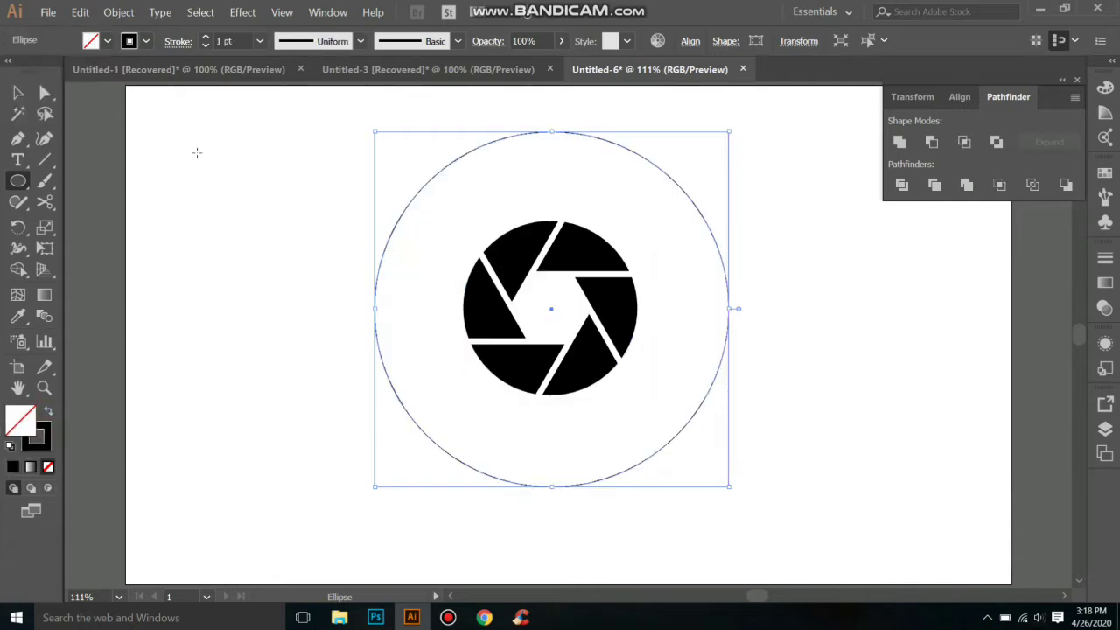
left_click(205, 38)
left_click(205, 38)
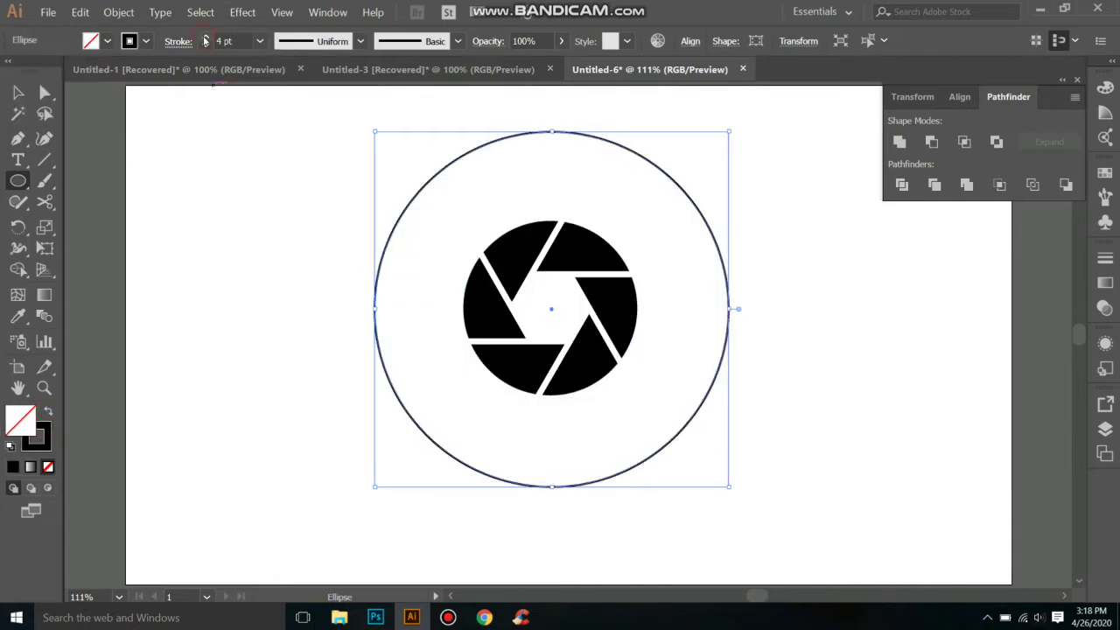
Select the ring and shutter and centre them horizontally and vertically on the artboard.
left_click(17, 92)
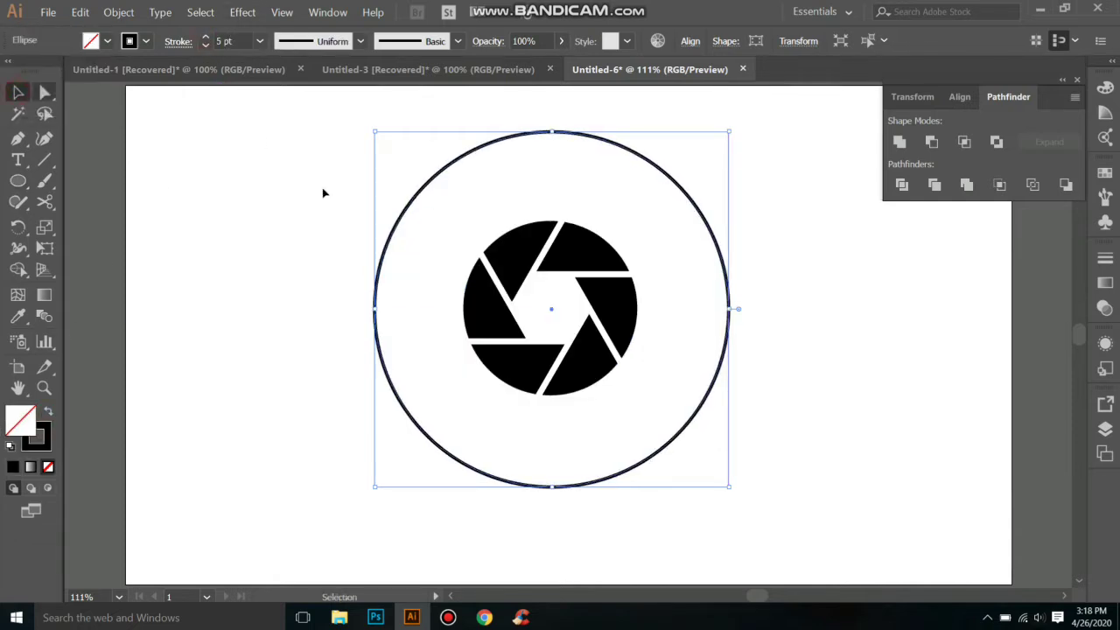
left_click(371, 186)
left_click_drag(409, 204, 604, 342)
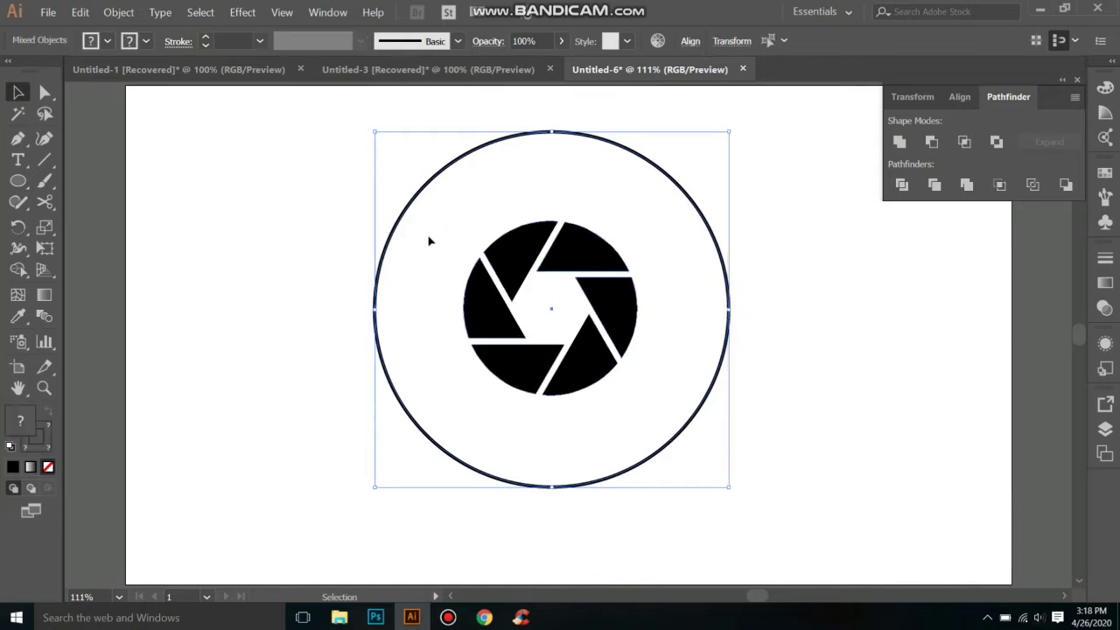
left_click_drag(353, 225, 558, 345)
left_click(959, 98)
left_click(932, 142)
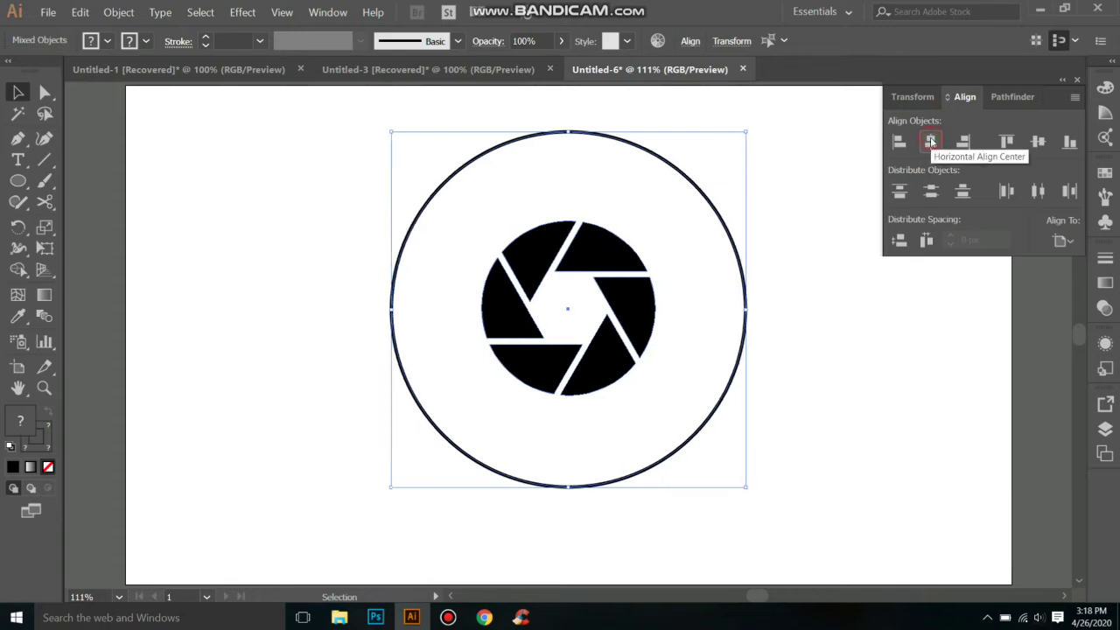
left_click(1038, 142)
left_click(814, 322)
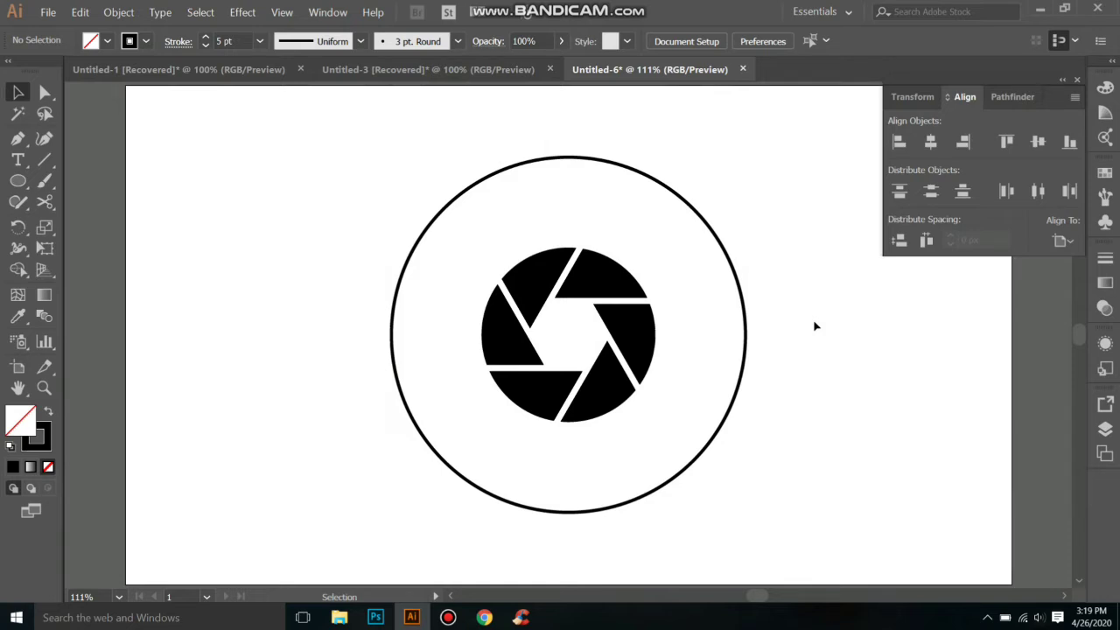
Paste a copy of the outer ring in front and shrink it from the centre to about 431 px.
left_click(741, 277)
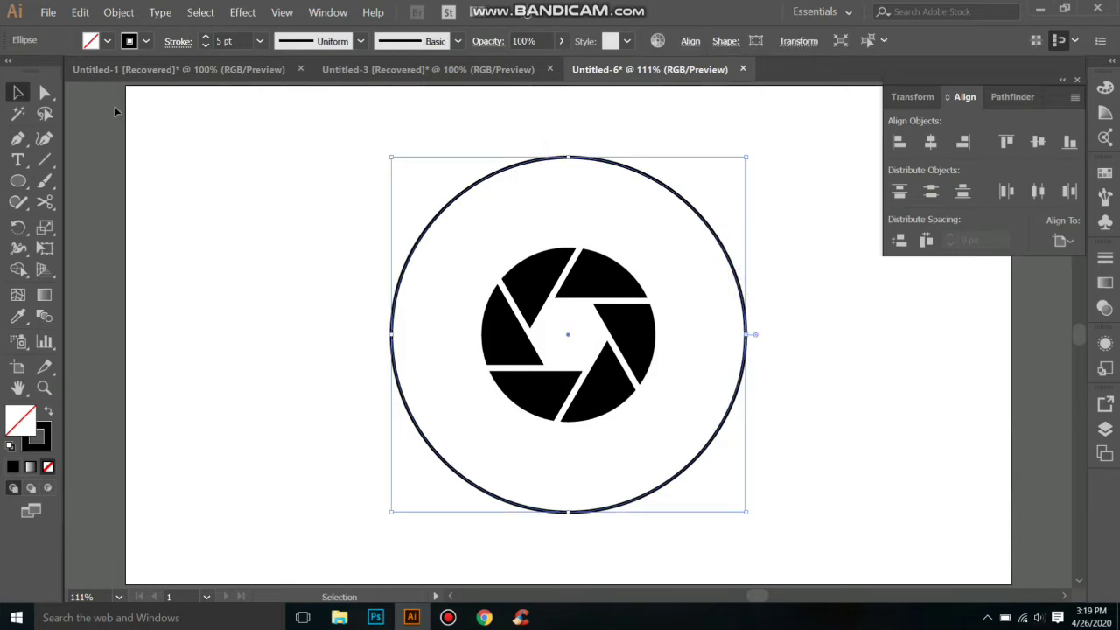
left_click(80, 12)
left_click(120, 75)
left_click(79, 12)
left_click(120, 104)
left_click_drag(748, 155, 727, 192)
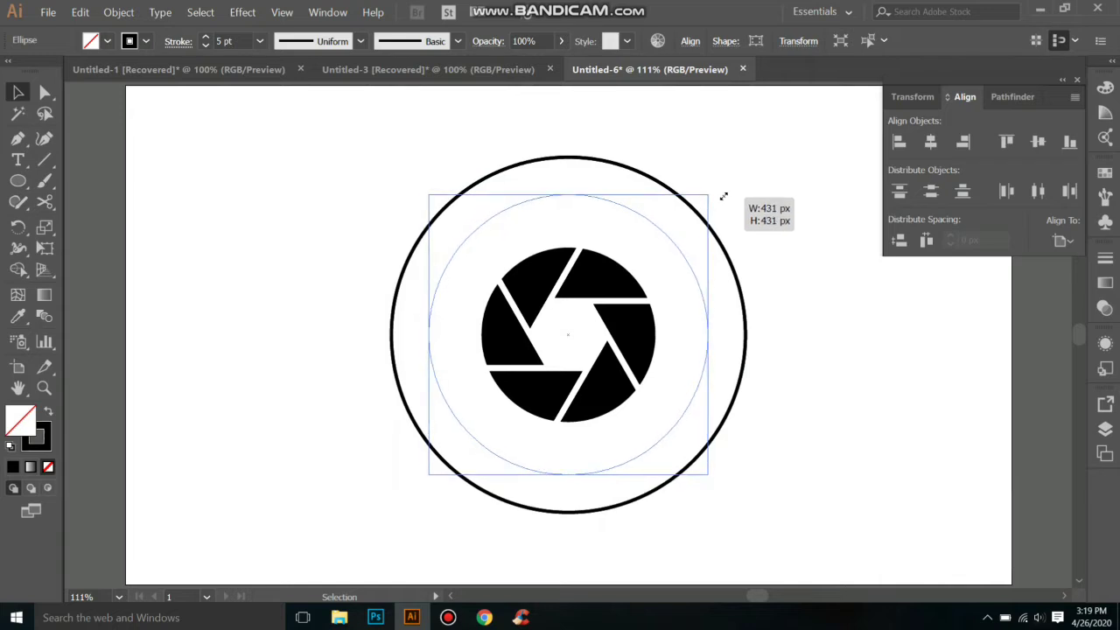
left_click_drag(728, 192, 725, 199)
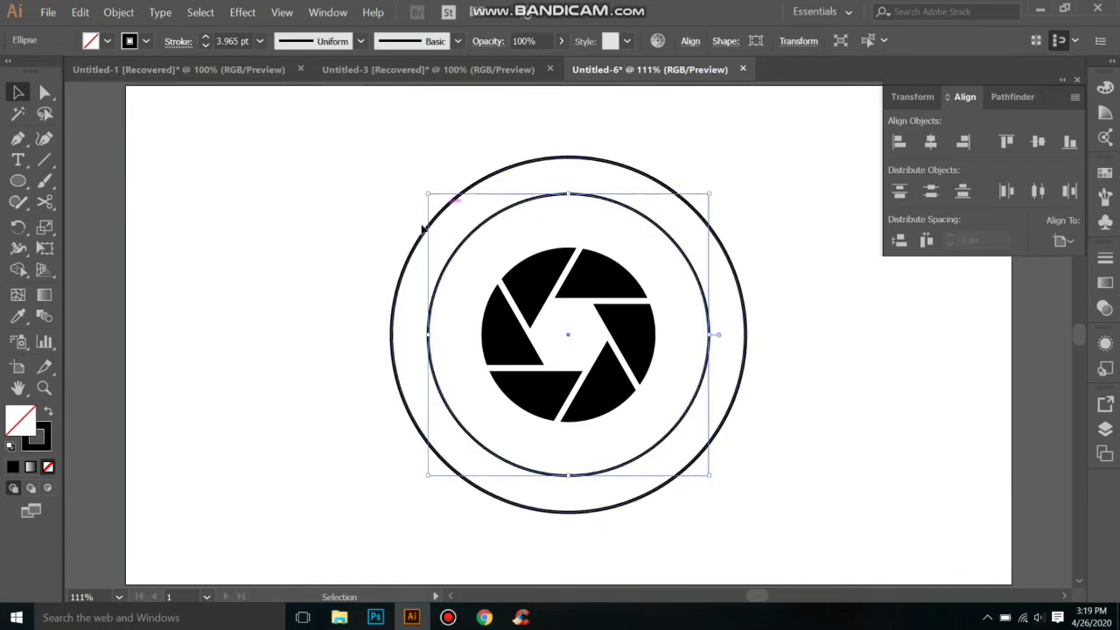
left_click(46, 202)
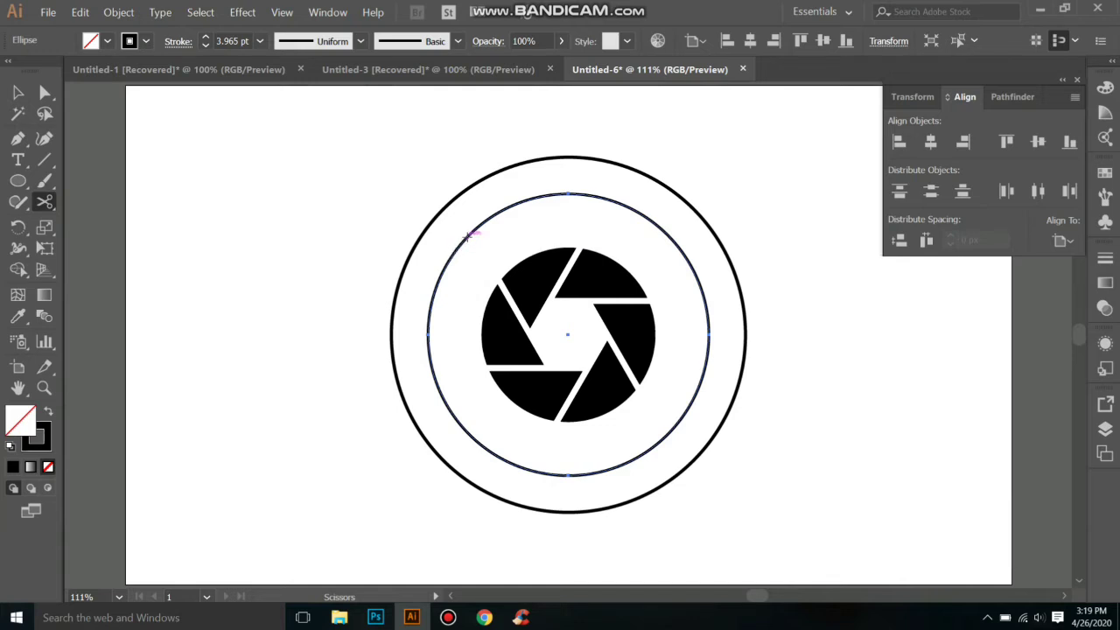
Cut the inner ring with Scissors at its upper-left, upper-right, lower-right and lower-left points.
left_click(478, 226)
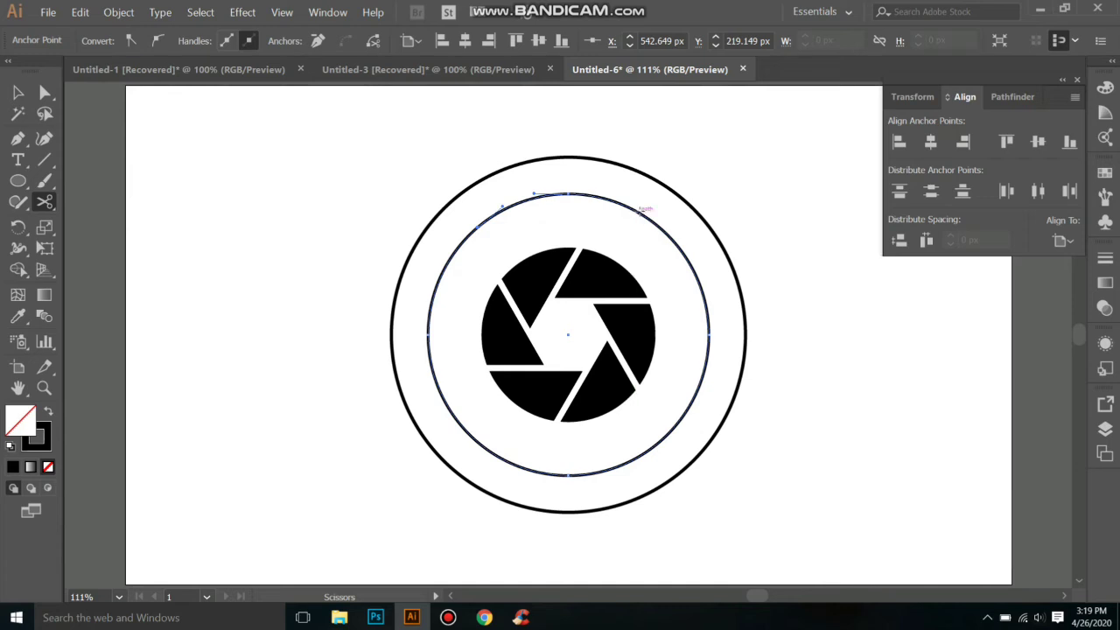
left_click(647, 213)
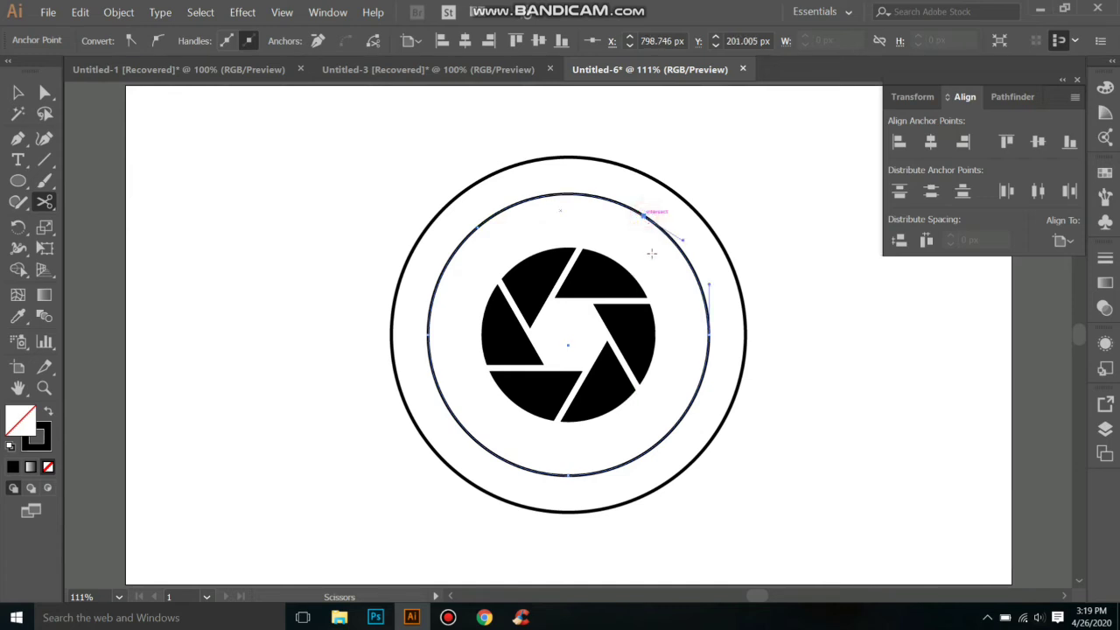
left_click(671, 429)
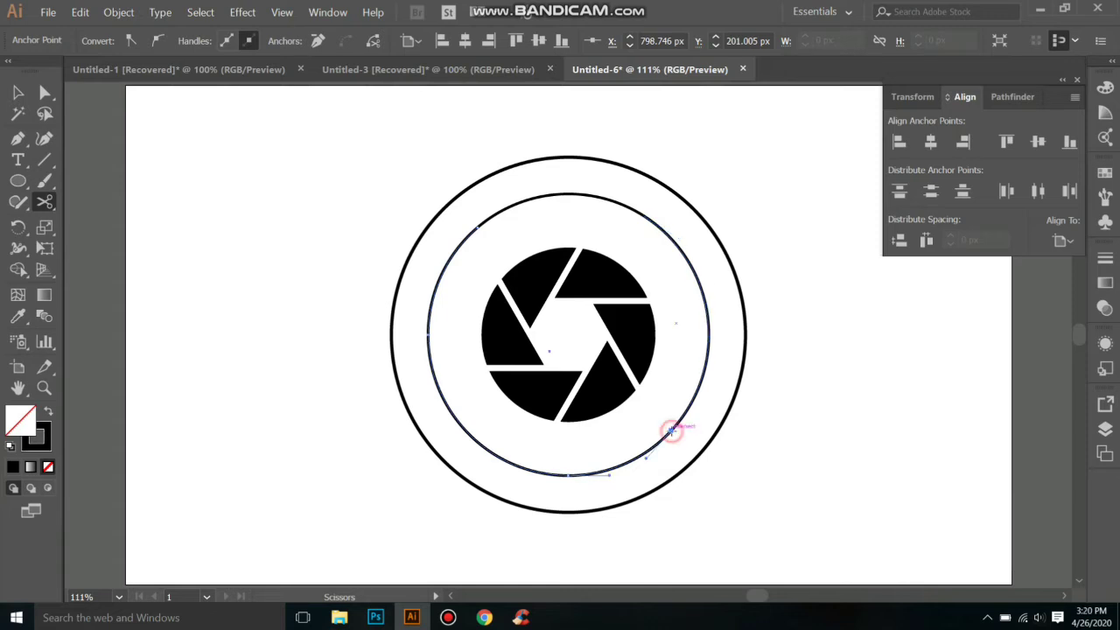
left_click(513, 461)
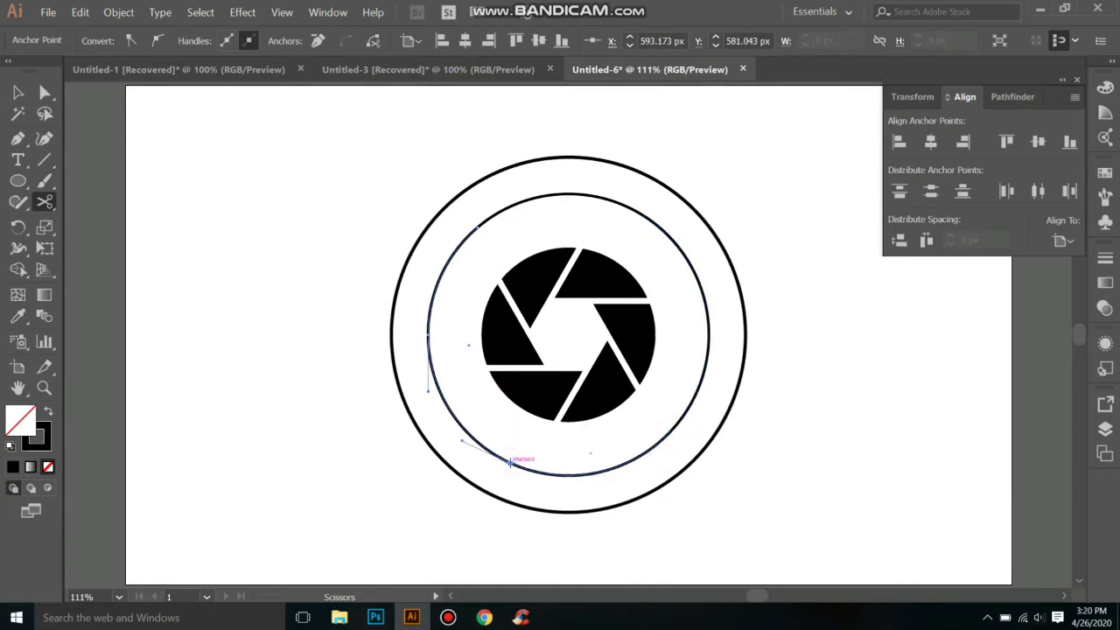
Delete the top and bottom arcs of the inner ring.
left_click(18, 91)
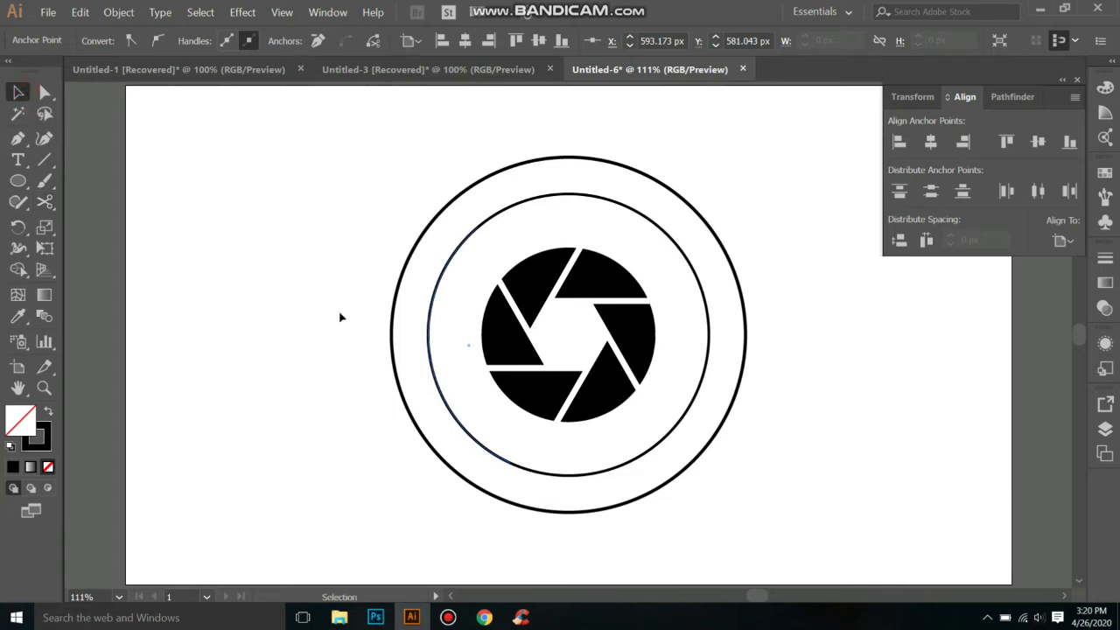
left_click(543, 198)
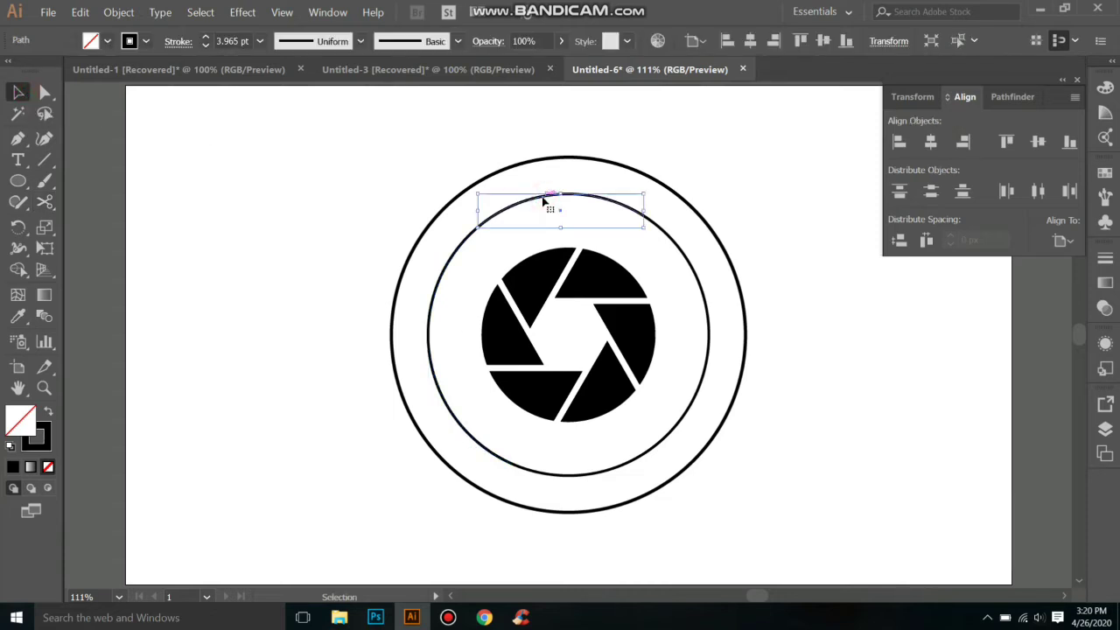
key("Delete")
left_click(577, 477)
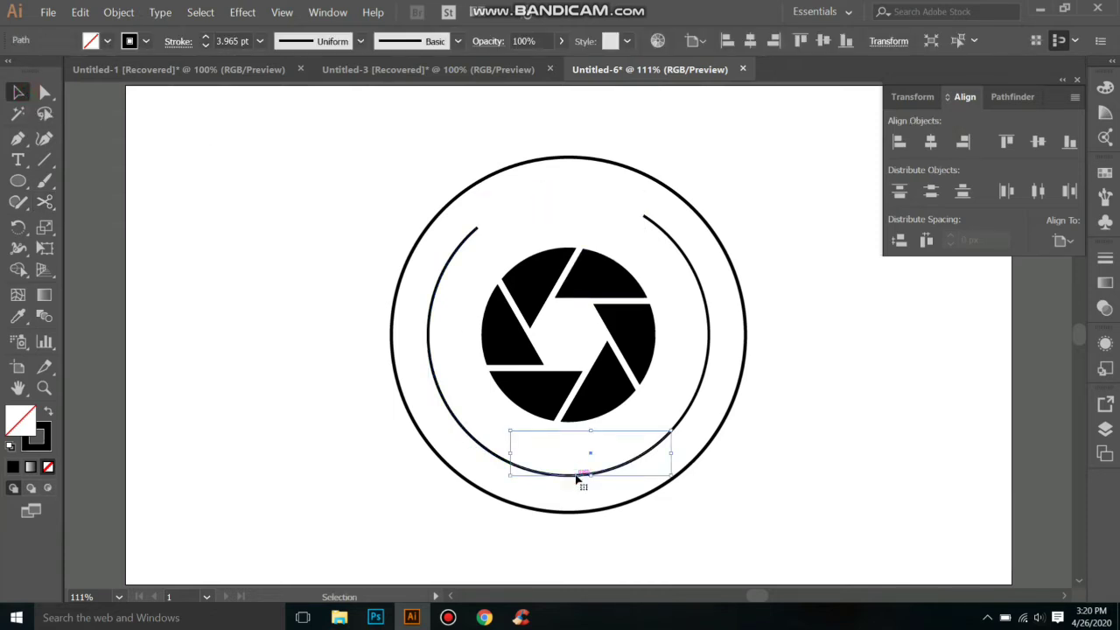
key("Delete")
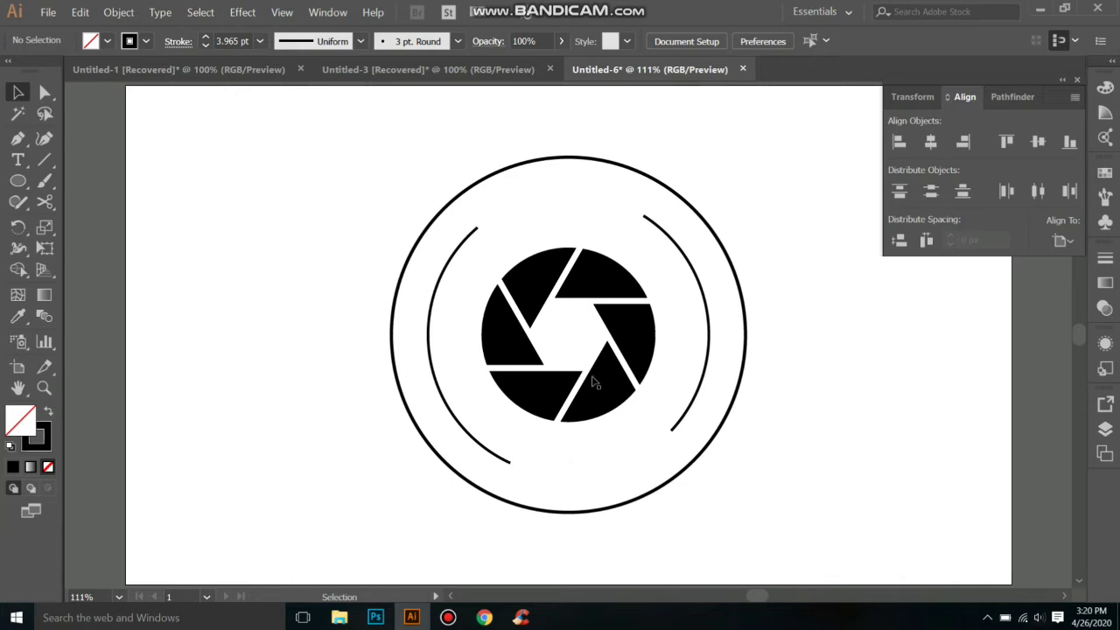
Cut the left and right inner arcs at two points each with Scissors.
left_click(44, 202)
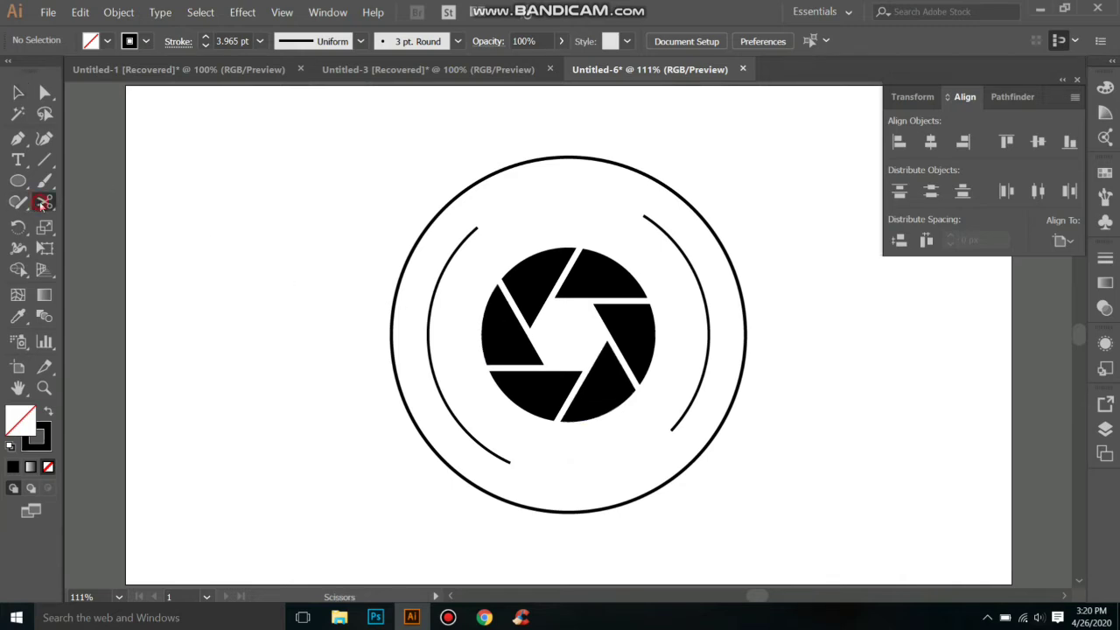
left_click(428, 323)
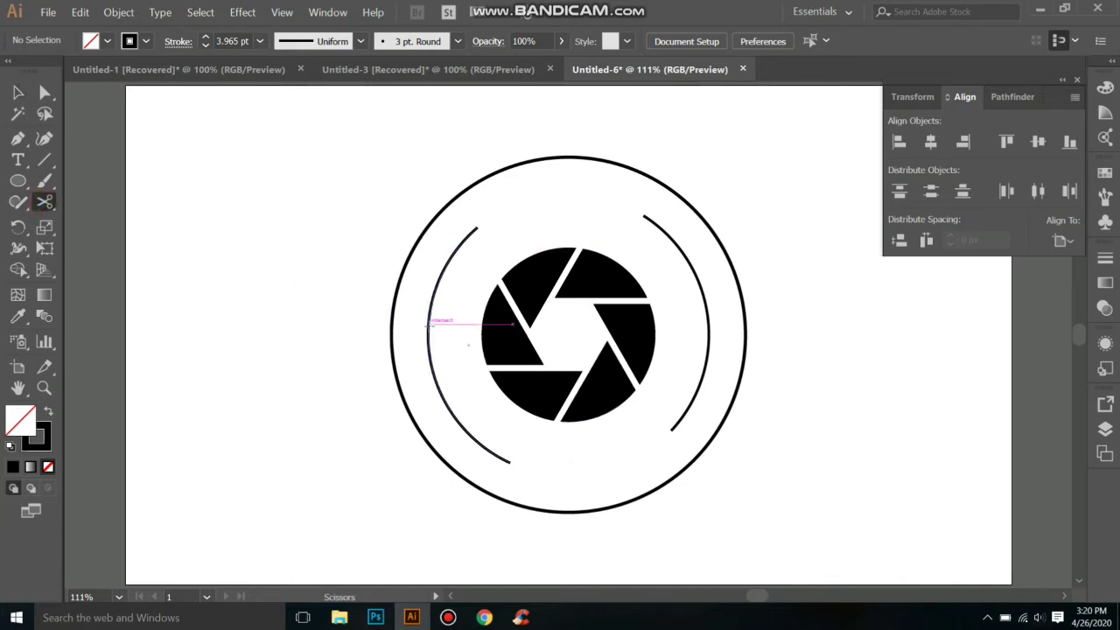
left_click(429, 324)
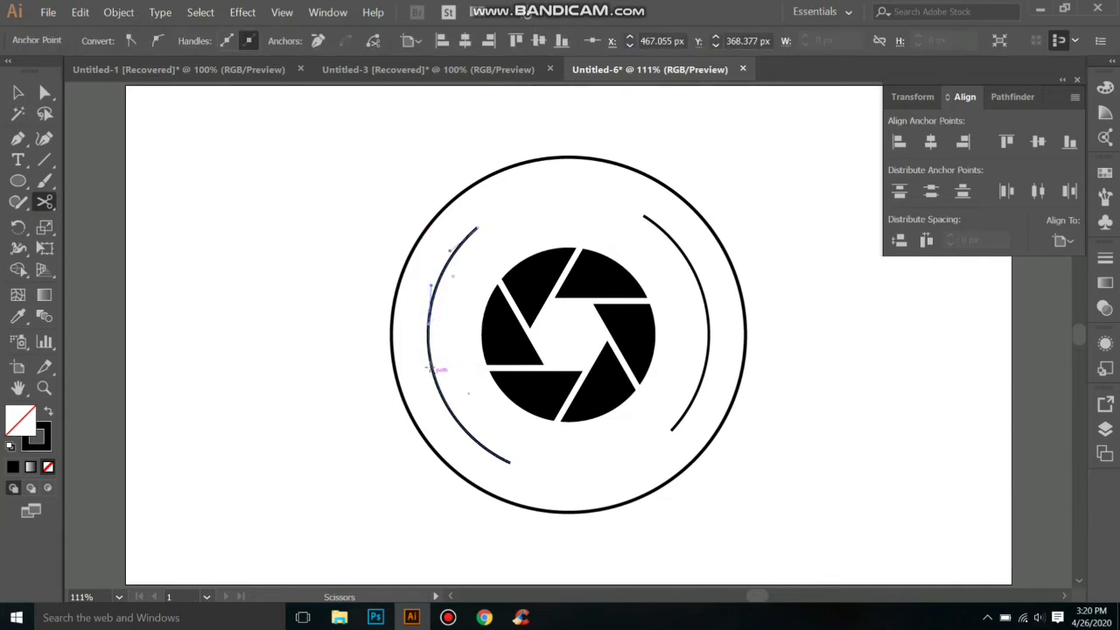
left_click(429, 363)
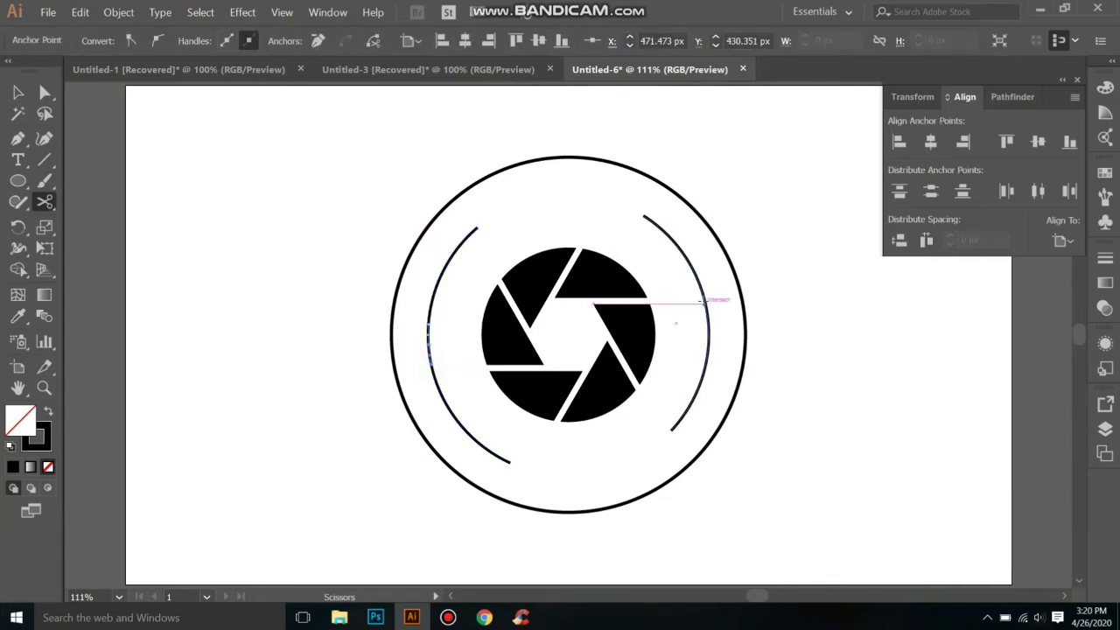
left_click(705, 302)
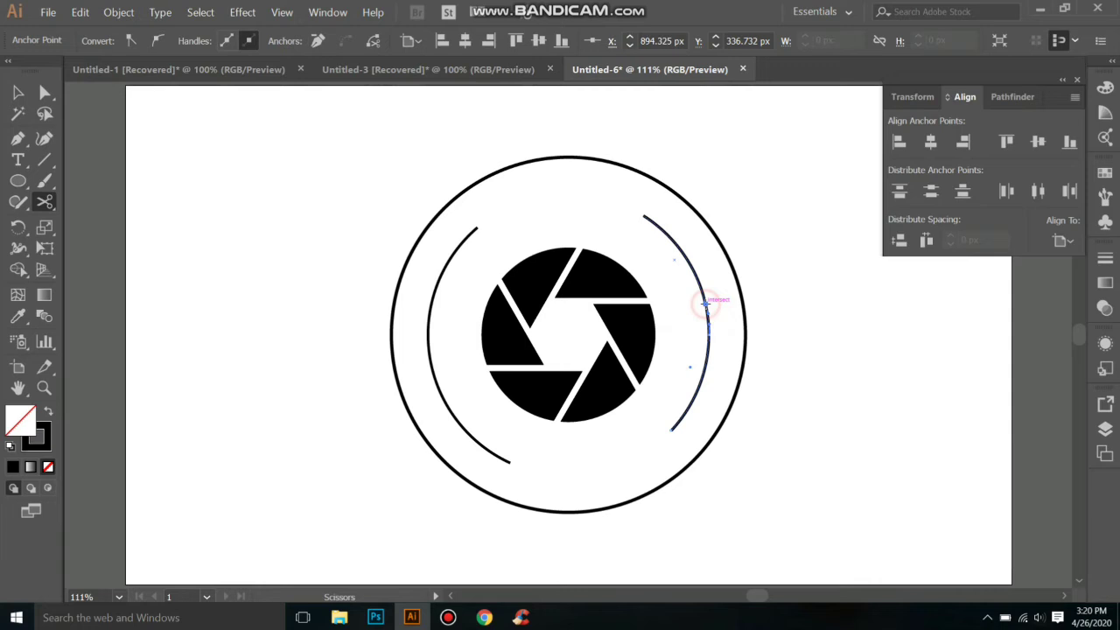
left_click(709, 348)
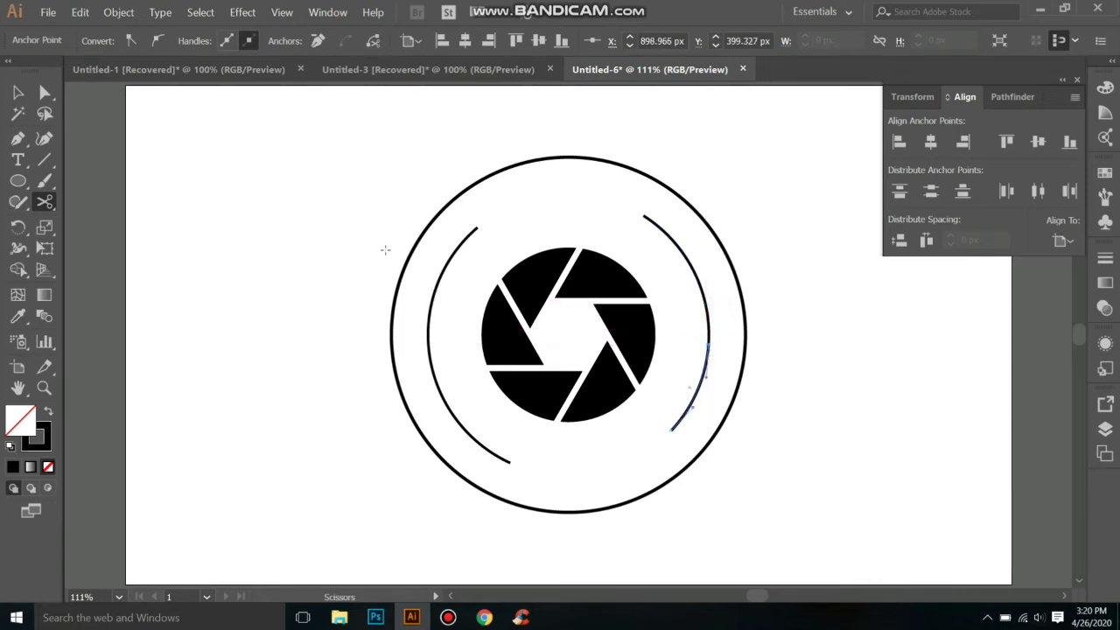
Delete the middle cut pieces of the left and right arcs, leaving side gaps.
left_click(18, 92)
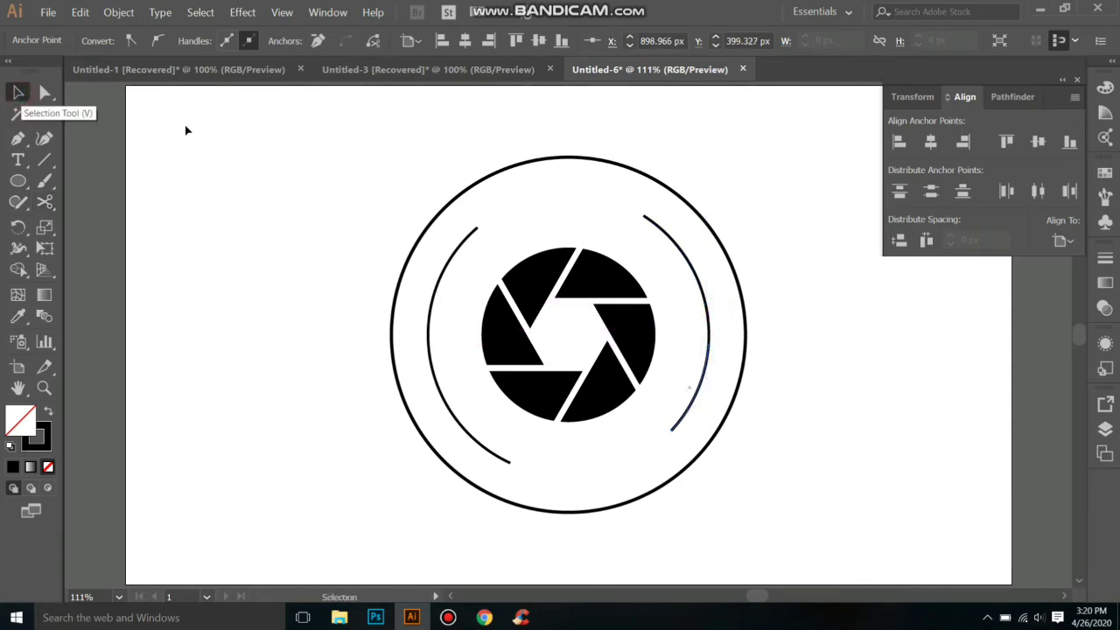
left_click(436, 375)
left_click(432, 350)
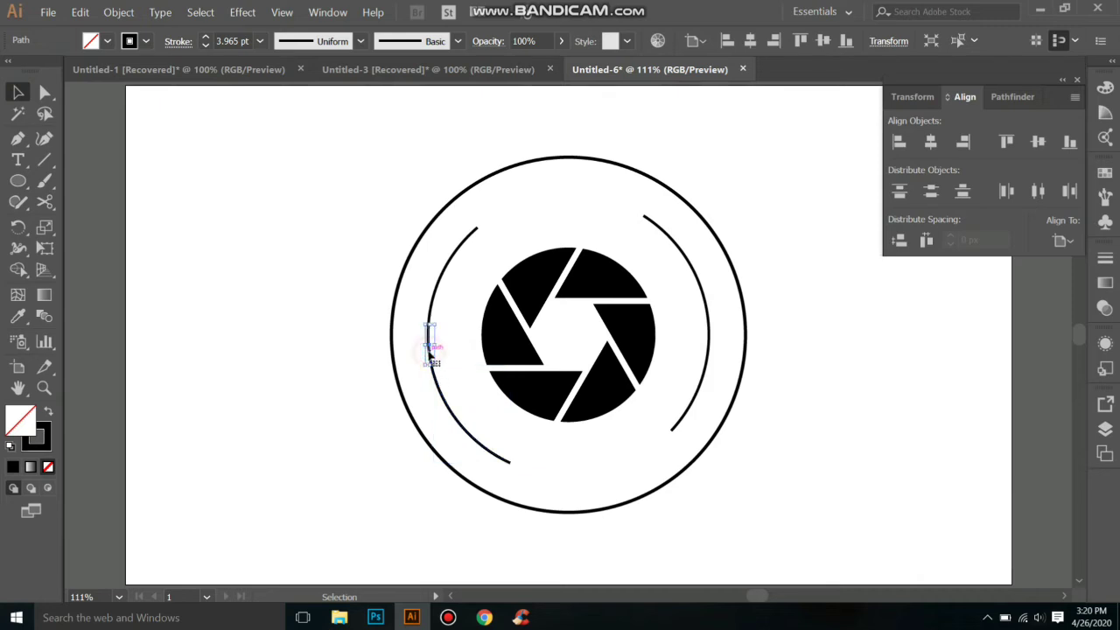
key("Delete")
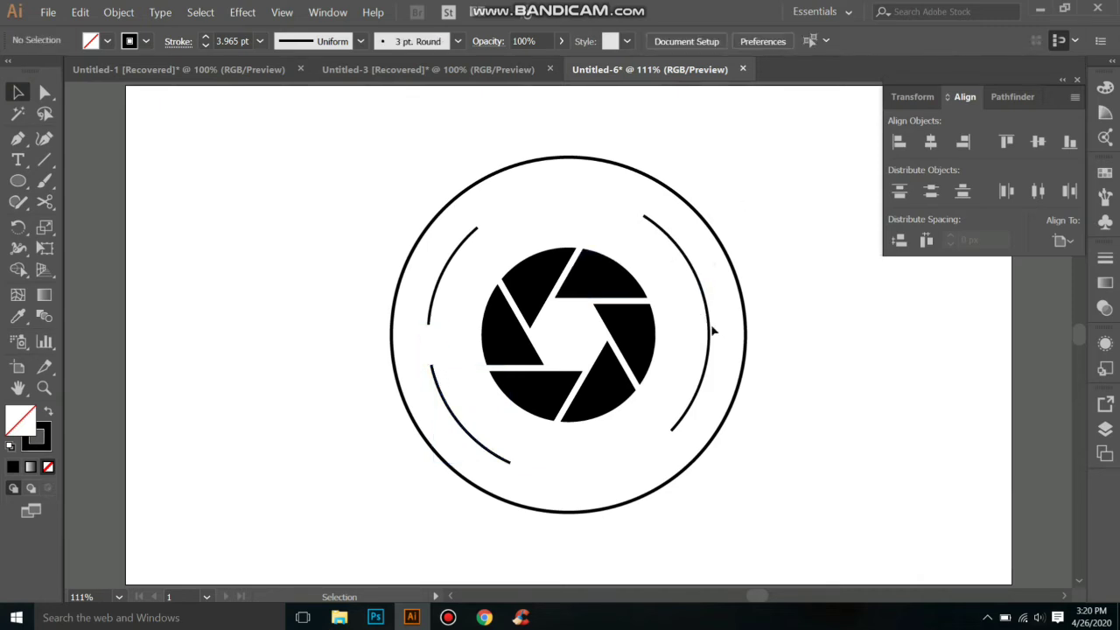
left_click(710, 329)
key("Delete")
Scale all four inner arcs down together toward the shutter, thinning the stroke to 3.736 pt.
left_click(667, 236)
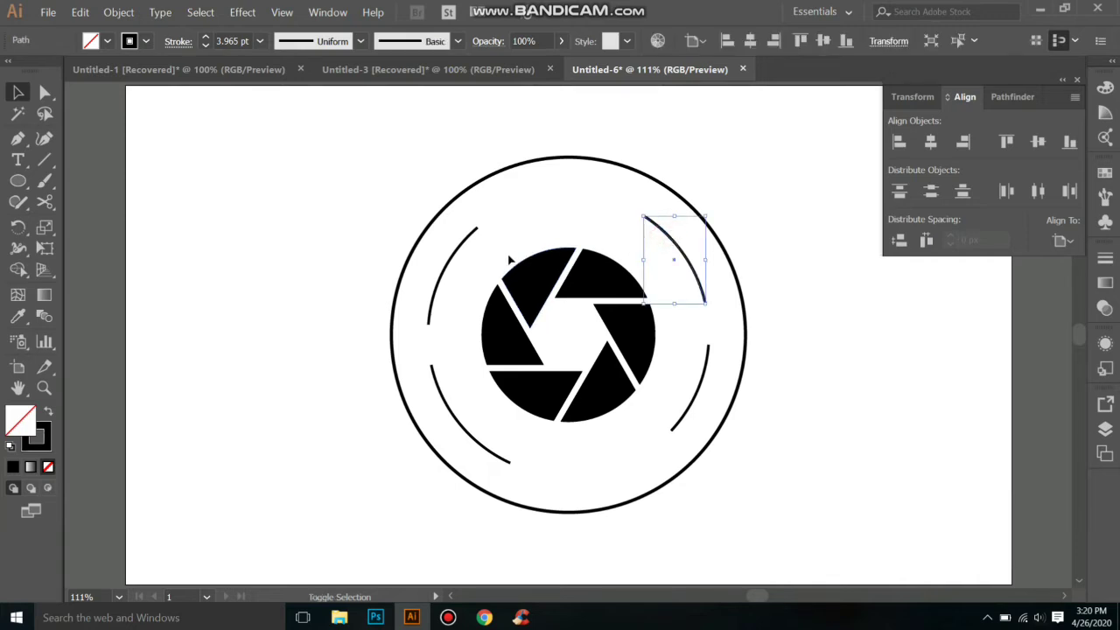
left_click(457, 254, "shift")
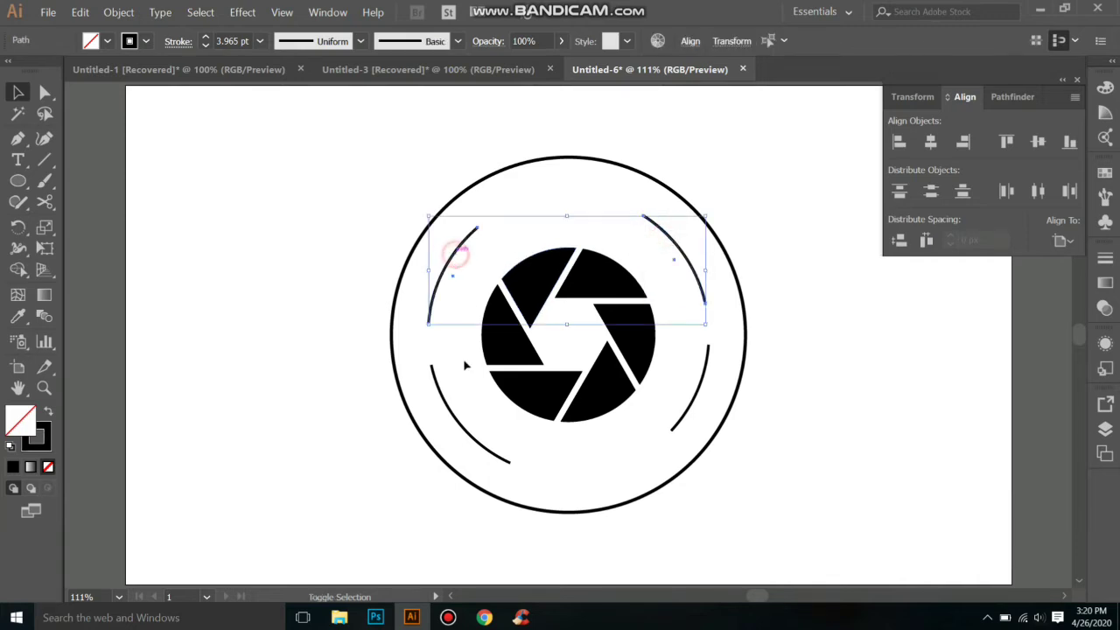
left_click(466, 431, "shift")
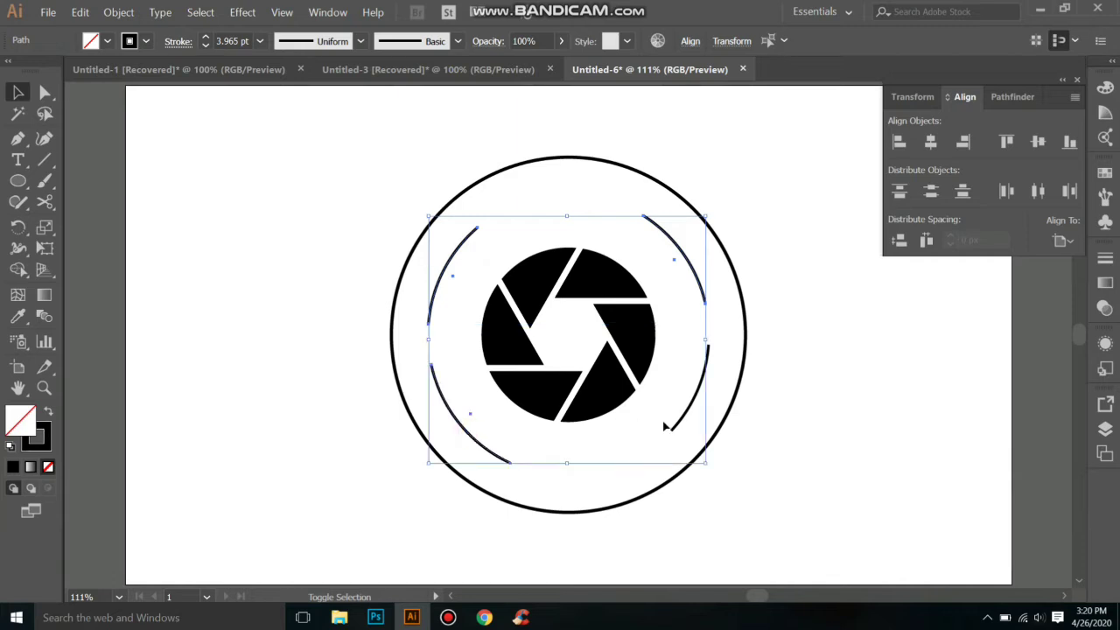
left_click(709, 355, "shift")
mouse_move(709, 215)
left_mouse_down()
mouse_move(716, 229)
mouse_move(727, 222)
left_mouse_up()
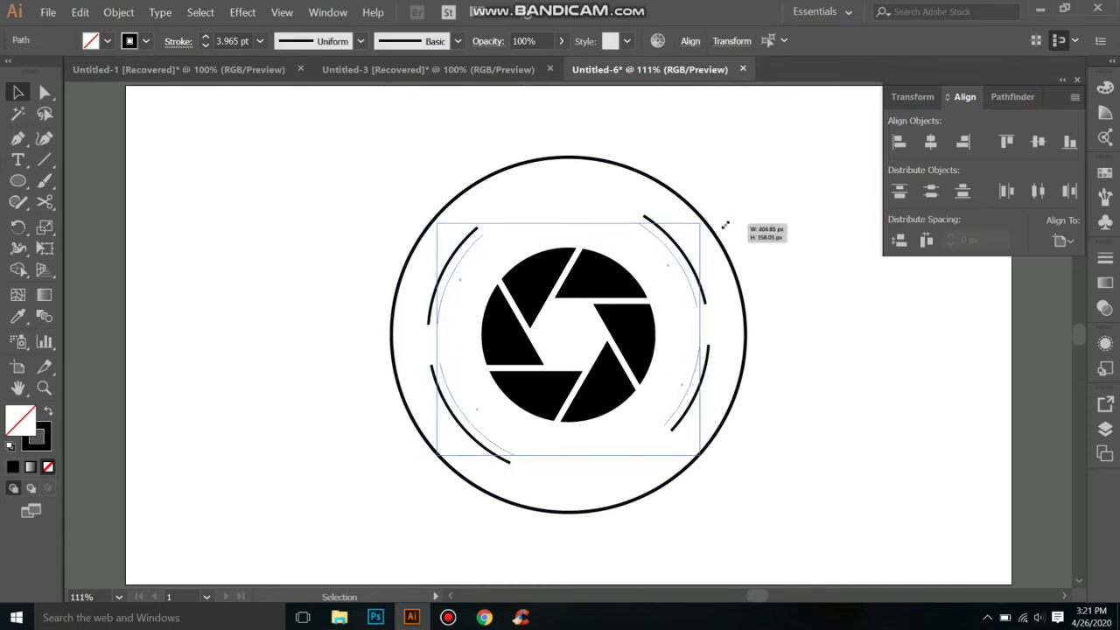
left_click_drag(727, 222, 725, 228)
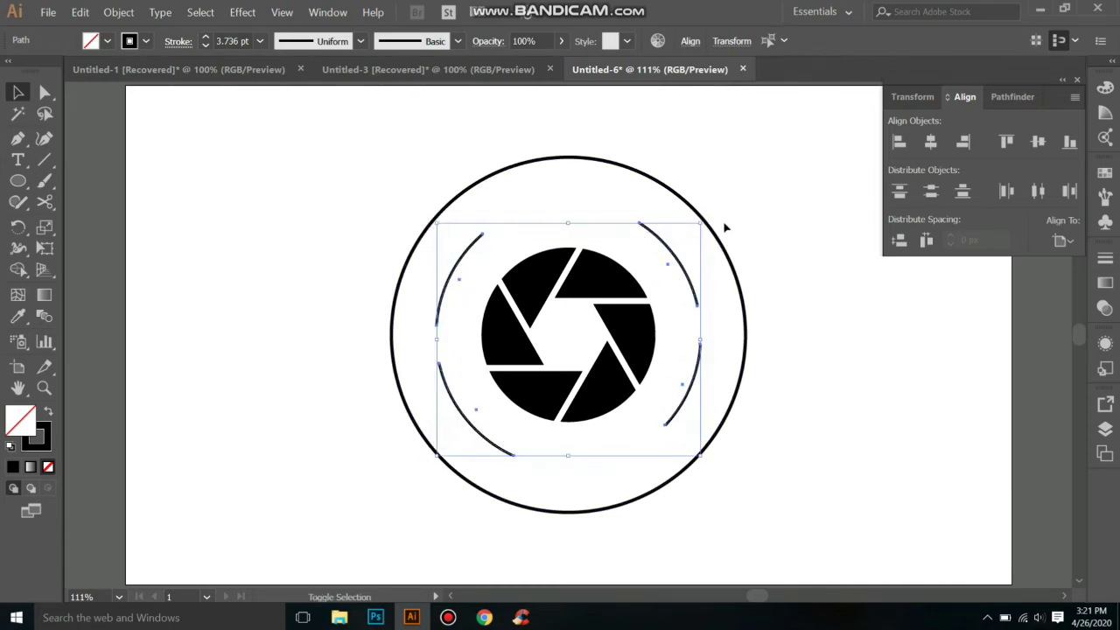
left_click(782, 203)
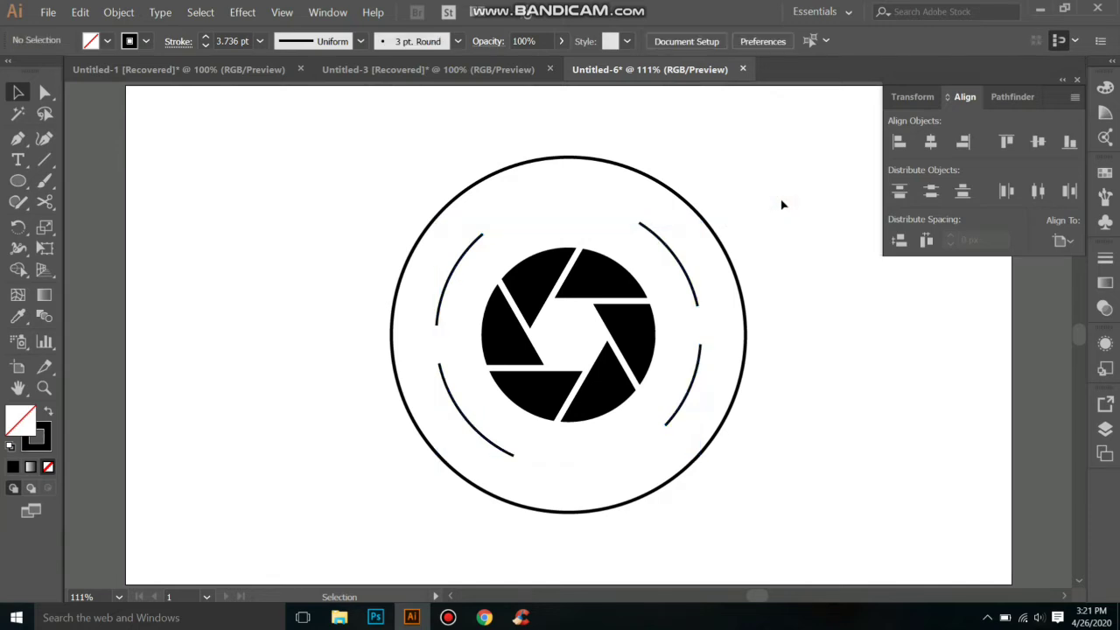
Draw three solid black six-pointed stars in the top gap, larger one between two smaller.
left_click(19, 180)
left_click(148, 271)
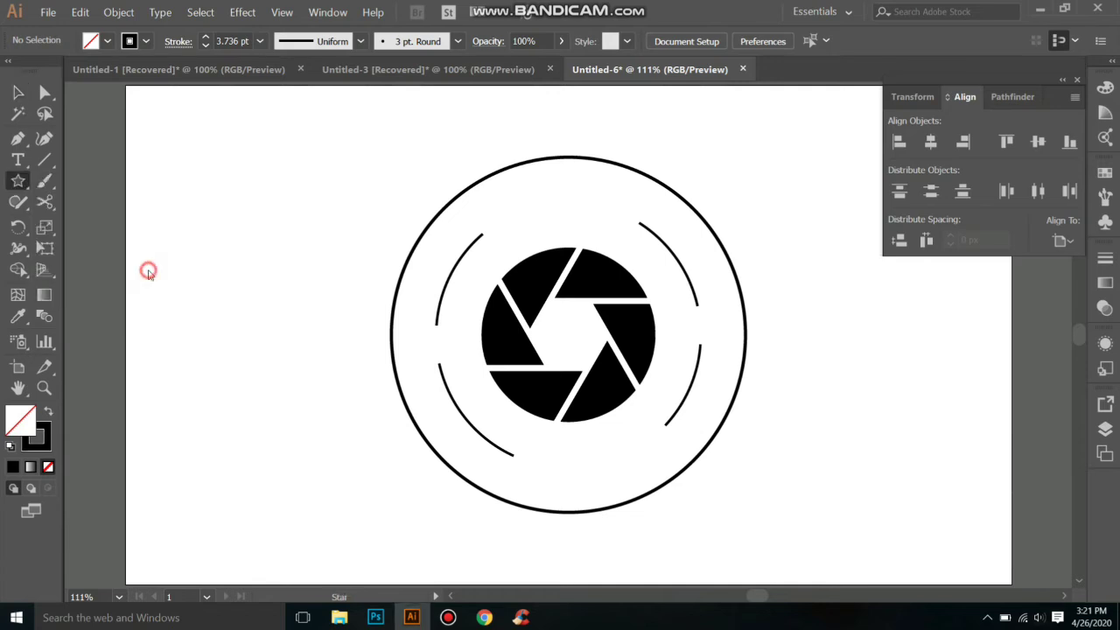
left_click_drag(554, 191, 569, 216)
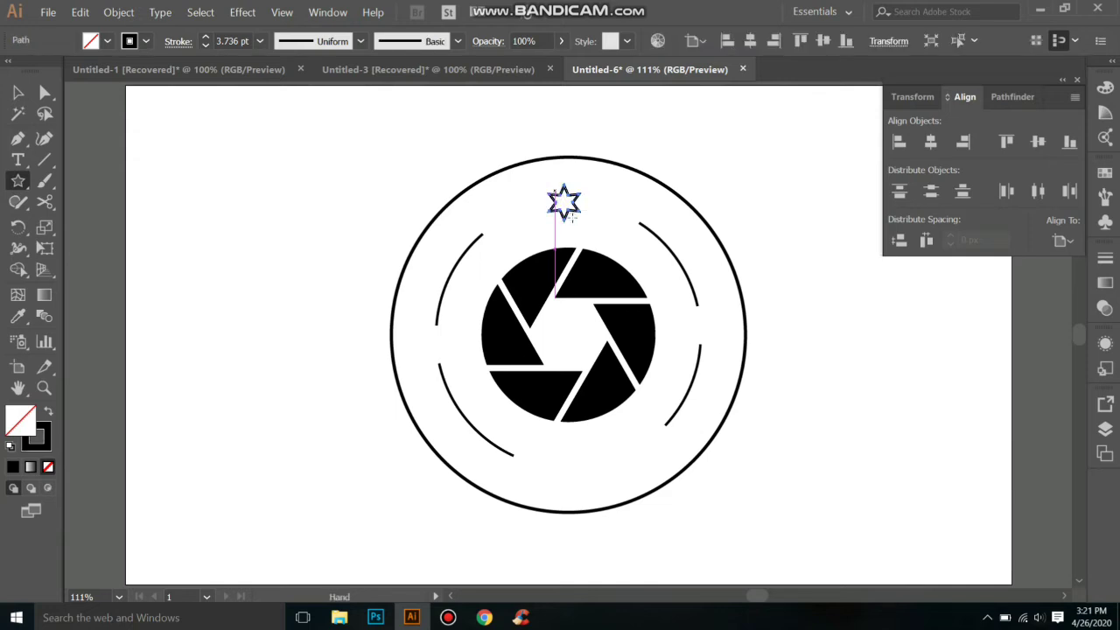
left_click(50, 414)
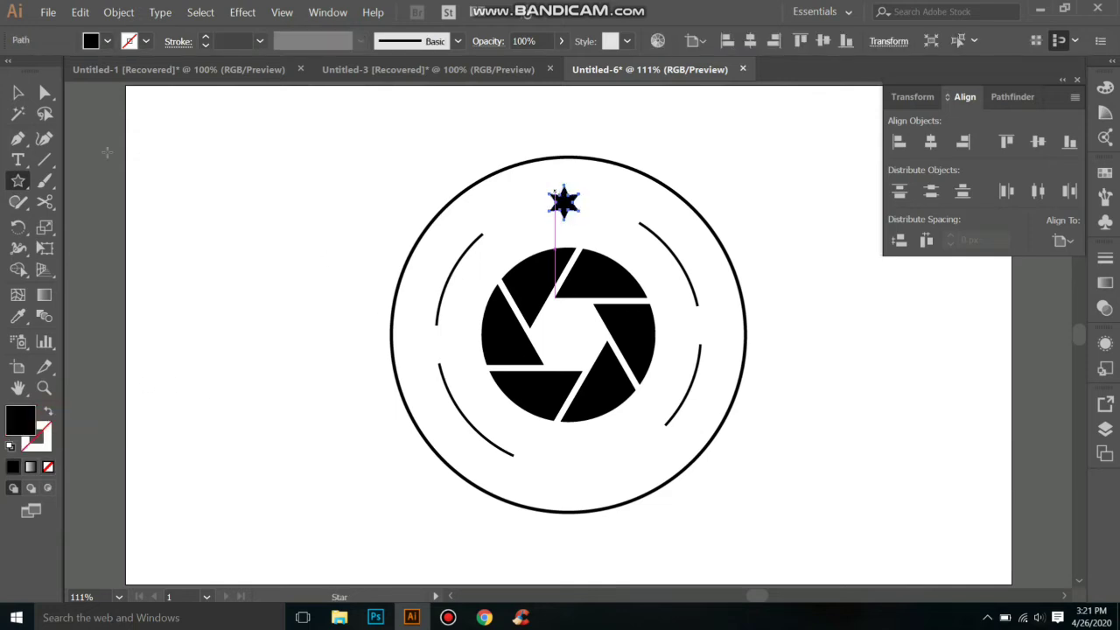
left_click_drag(514, 215, 526, 218)
left_click_drag(605, 205, 616, 212)
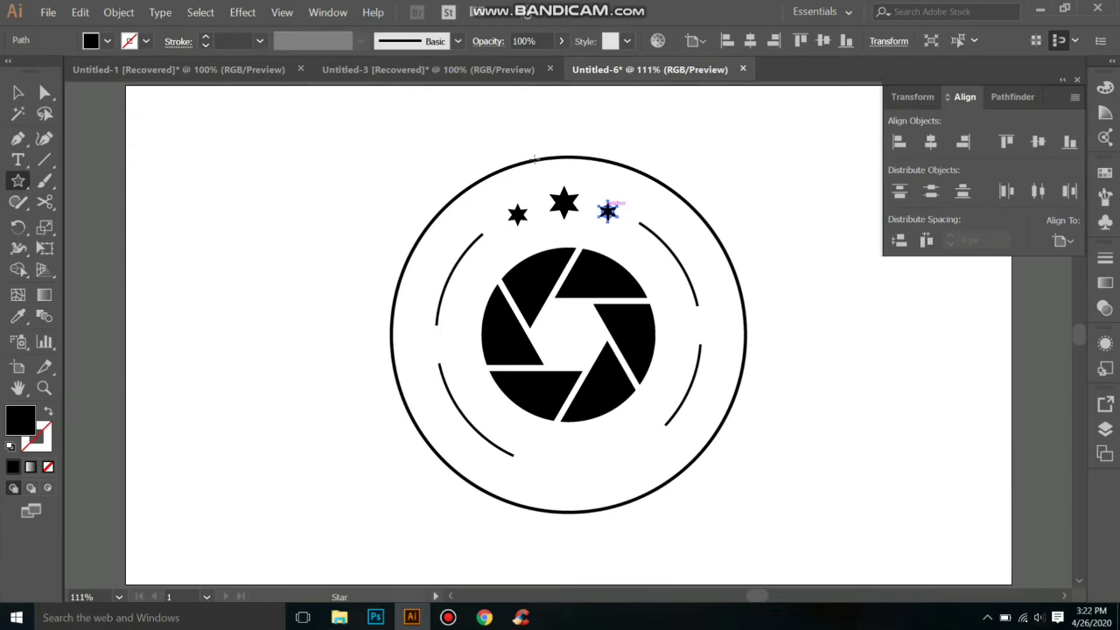
left_click(17, 91)
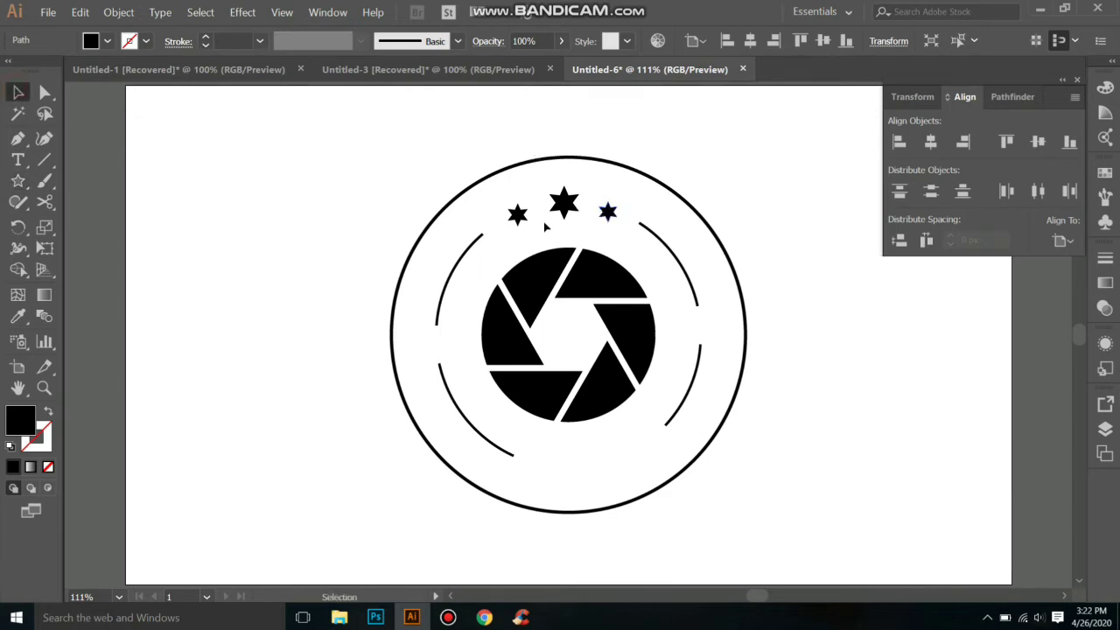
left_click_drag(499, 192, 613, 215)
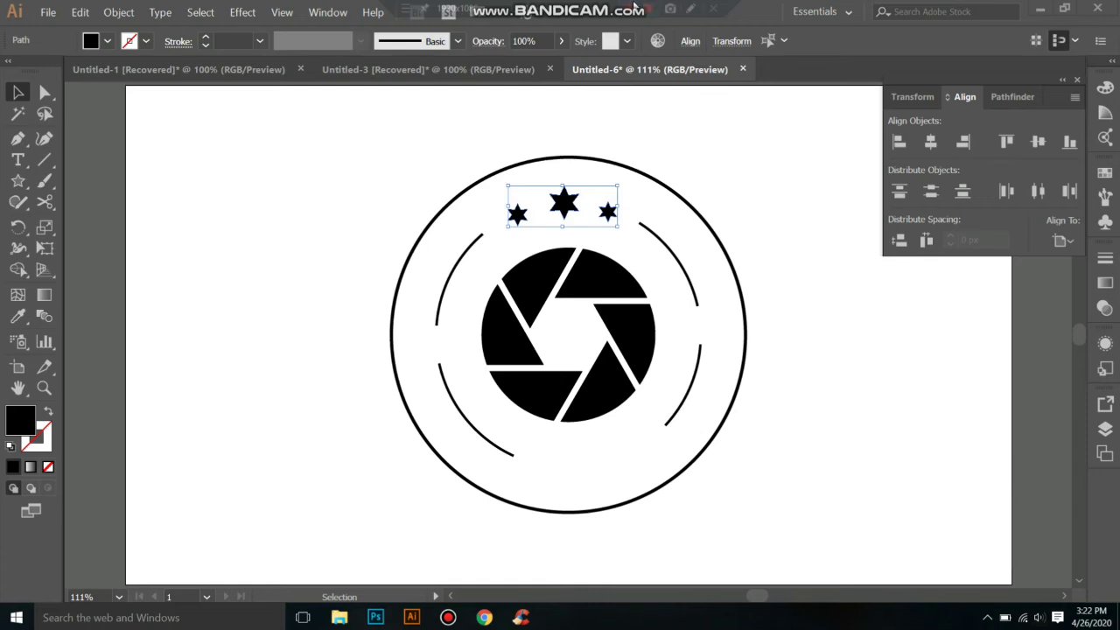
Centre the three-star row horizontally on the artboard above the shutter.
key("Right")
key("Right")
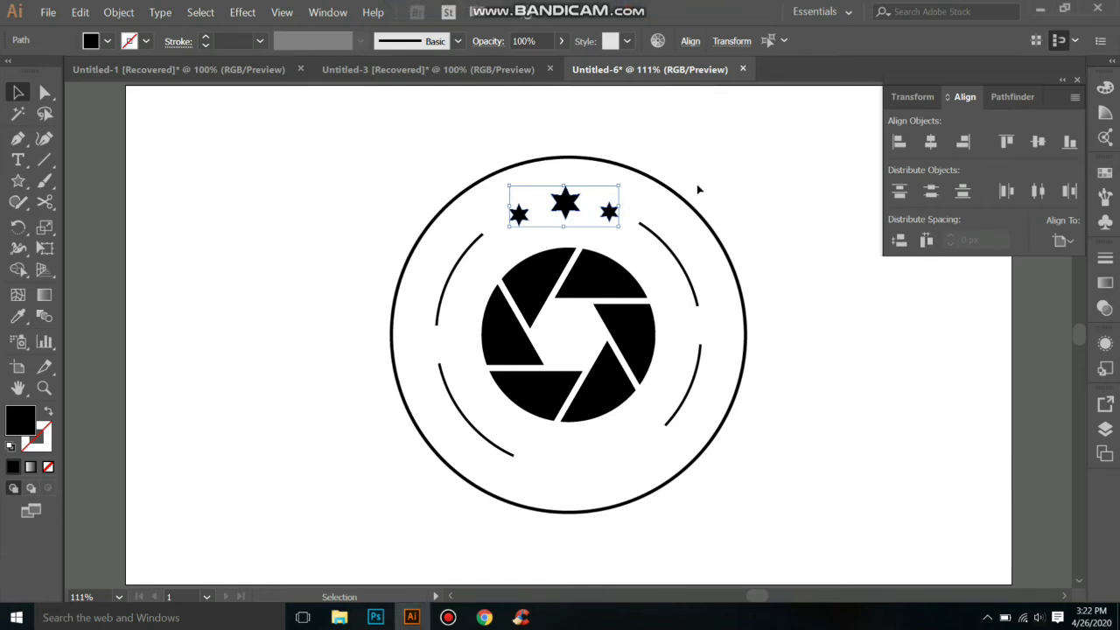
left_click(932, 145)
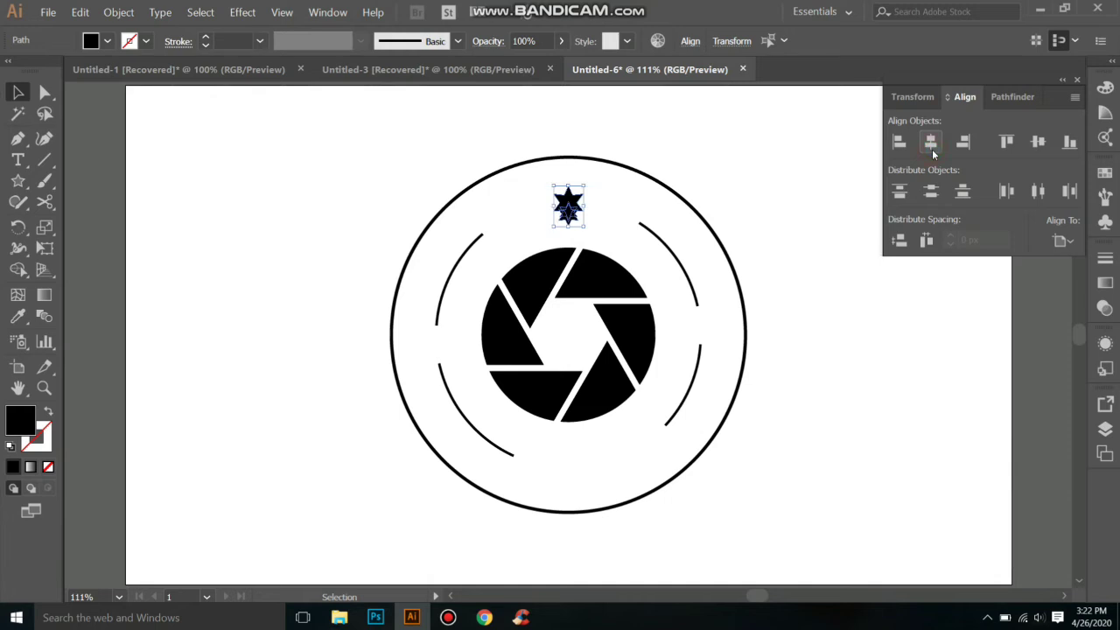
key("ctrl+z")
left_click(932, 149)
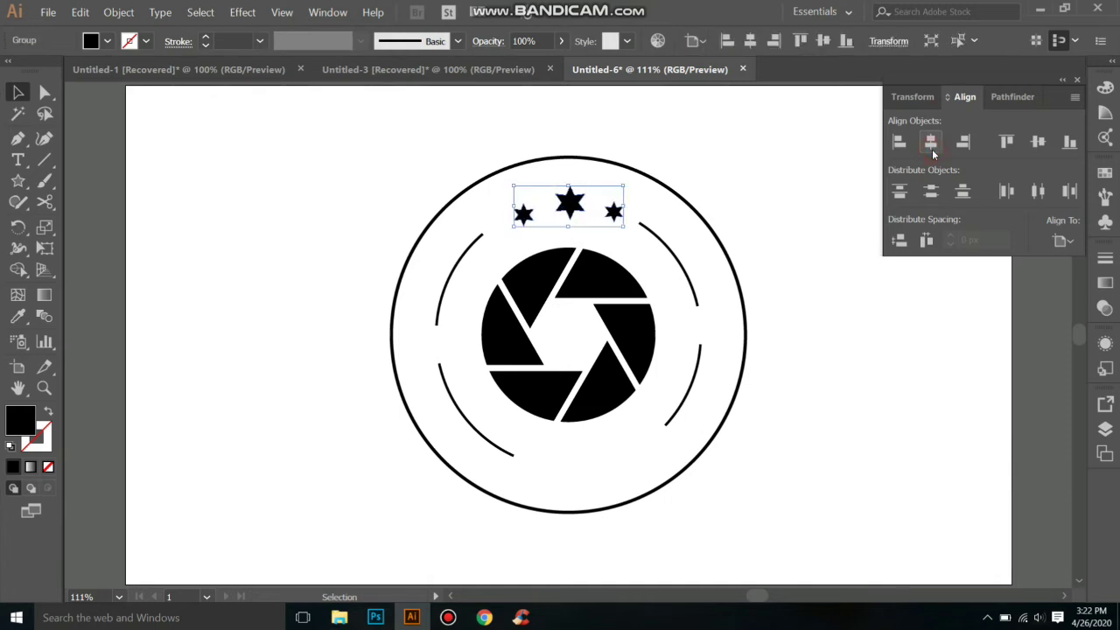
Make a top-to-bottom reflected copy of the star group with the Reflect dialog.
right_click(574, 218)
mouse_move(615, 329)
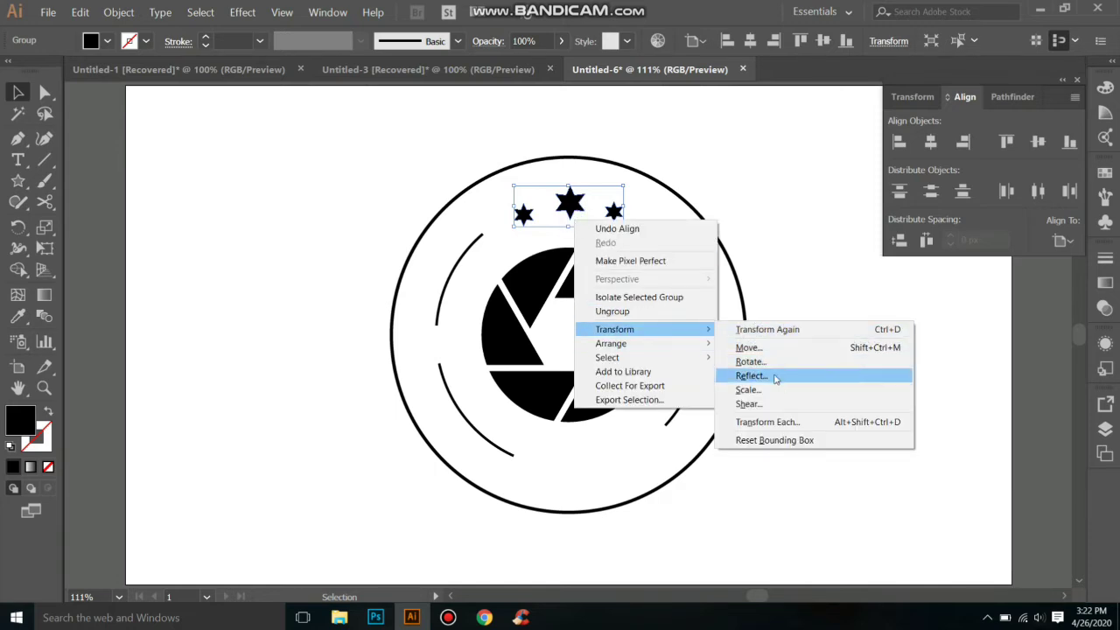
left_click(774, 376)
left_click(771, 261)
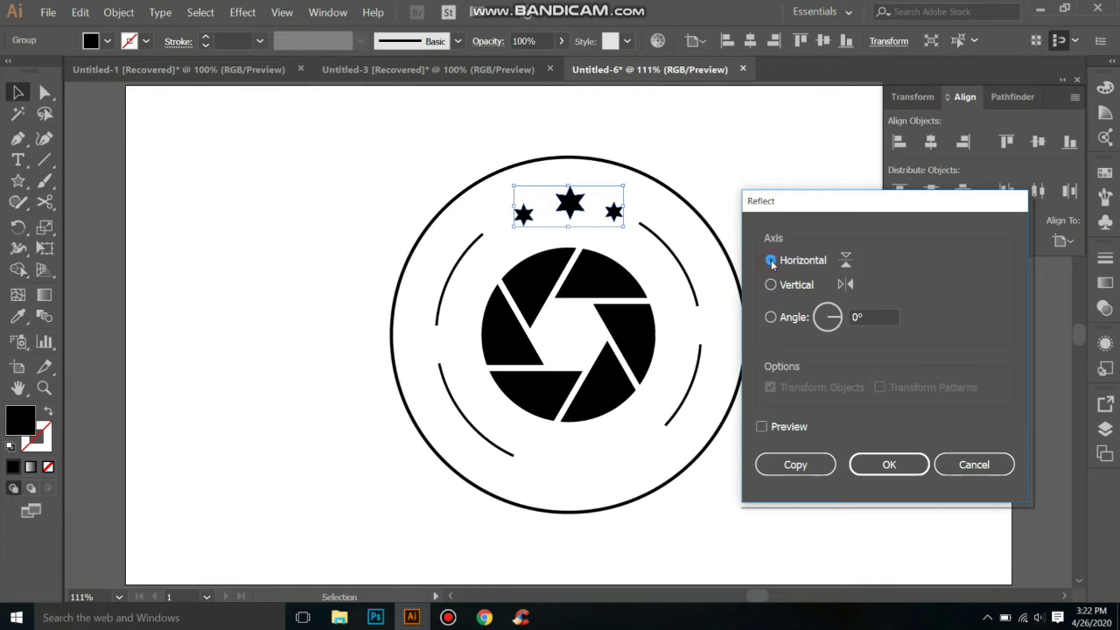
left_click(763, 428)
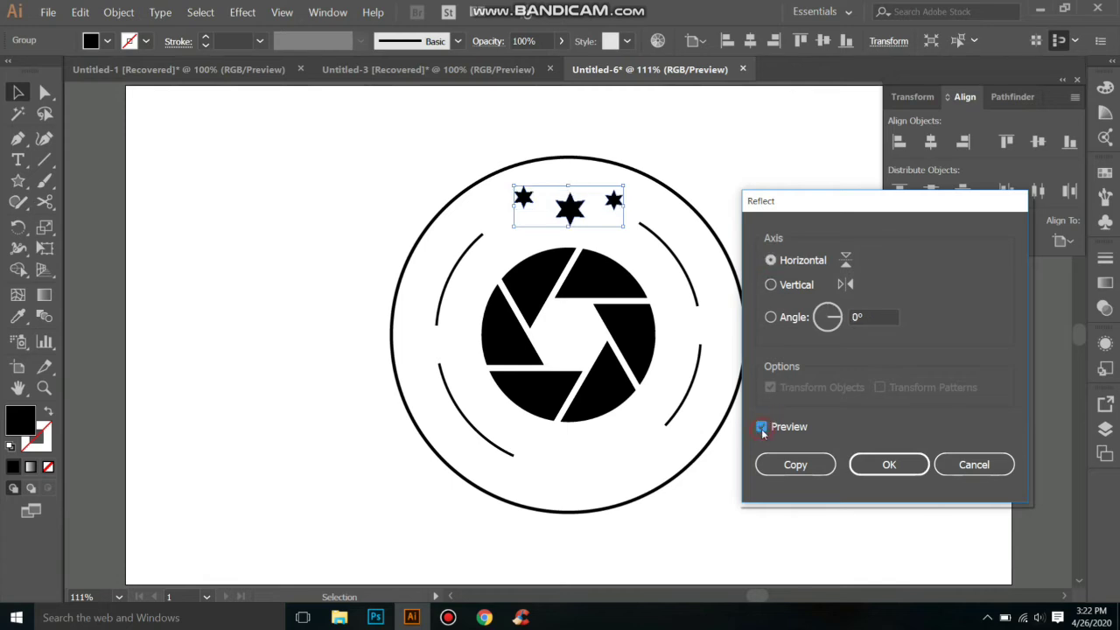
left_click(784, 466)
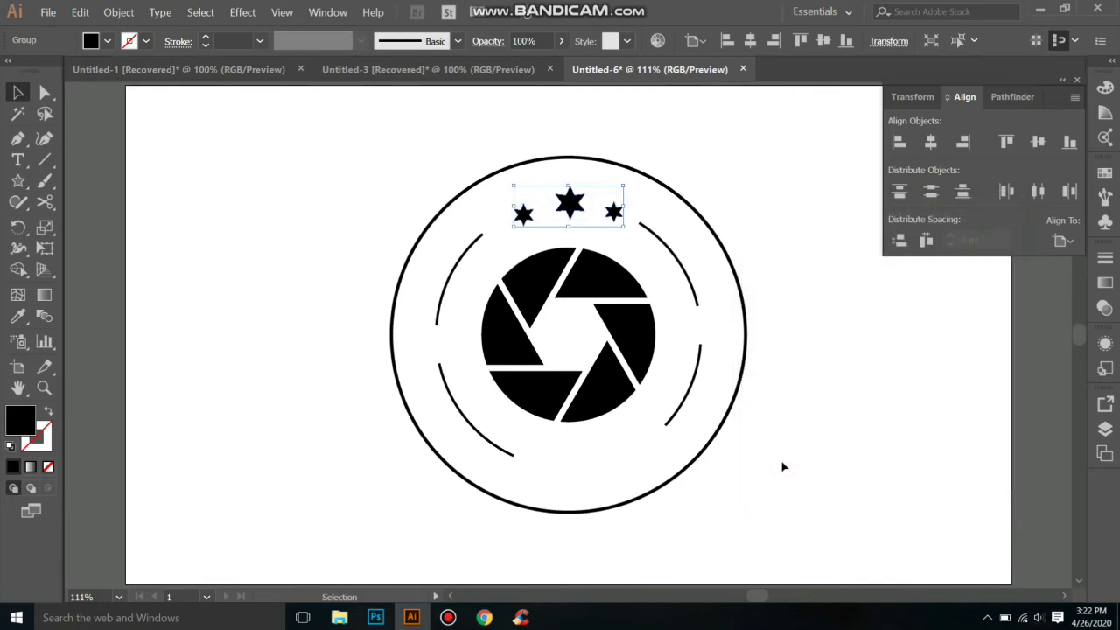
Nudge the flipped star copy down into the bottom gap below the aperture.
key("Down")
key("Down")
key("Down")
key("Down")
key("Down")
key("Down")
key("Down")
key("Down")
key("Down")
key("Down")
key("Down")
key("Down")
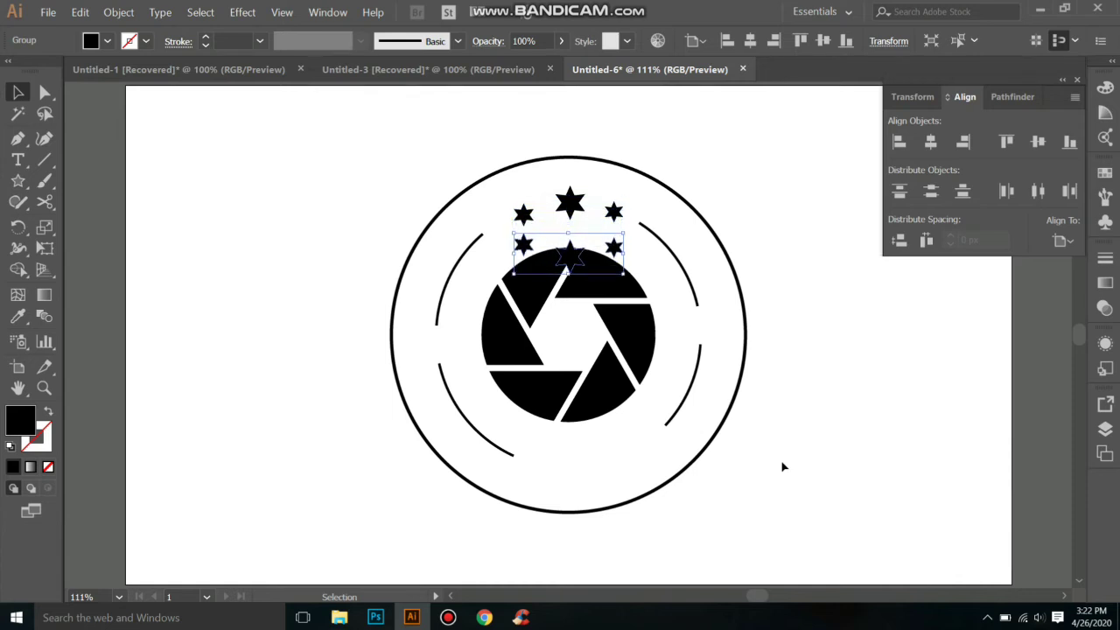
key("Down")
key("Down")
key("Down")
key("Down")
key("Down")
key("Down")
key("Down")
key("Down")
key("Down")
key("Down")
key("Down")
key("Down")
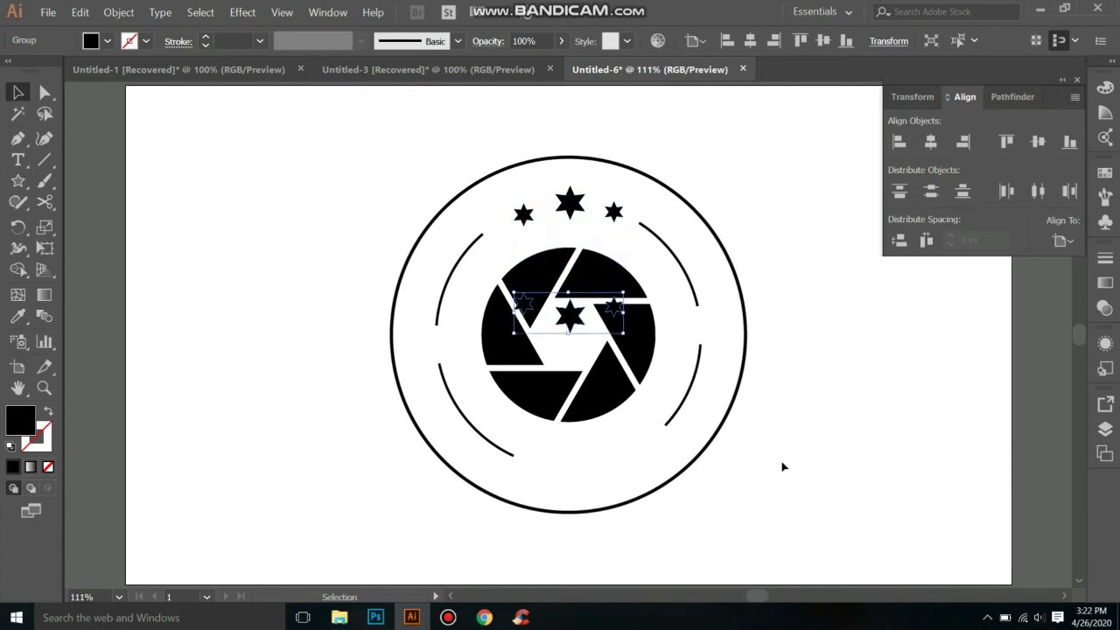
key("Down")
key("Down")
key("Down")
key("Down")
key("Down")
key("Down")
key("Down")
key("Down")
key("Down")
key("Down")
key("Down")
key("Down")
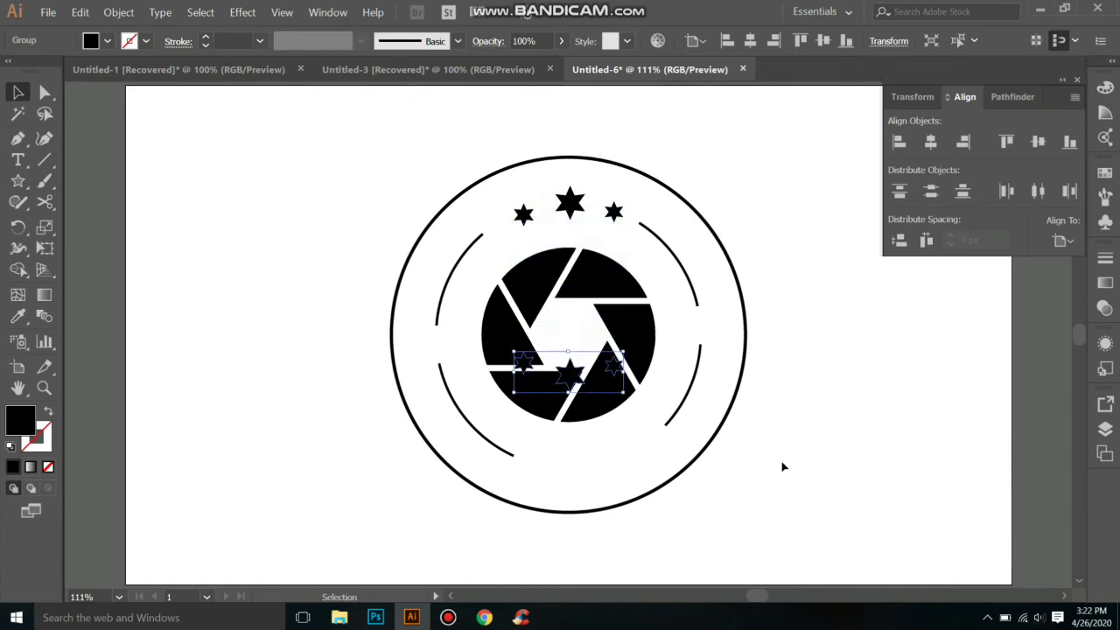
key("Down")
key("Down")
key("Down")
key("Down")
key("Down")
key("Down")
key("Down")
key("Down")
key("Down")
key("Down")
key("Down")
key("Down")
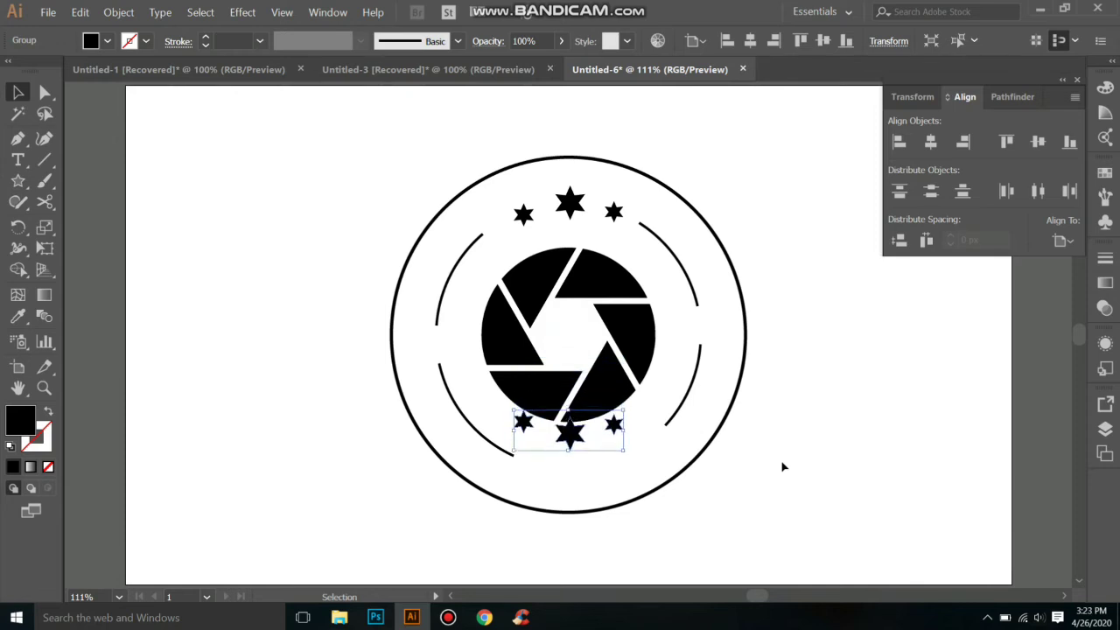
key("Down")
key("Down")
key("Down")
key("Down")
key("Down")
key("Down")
key("Down")
key("Down")
key("Down")
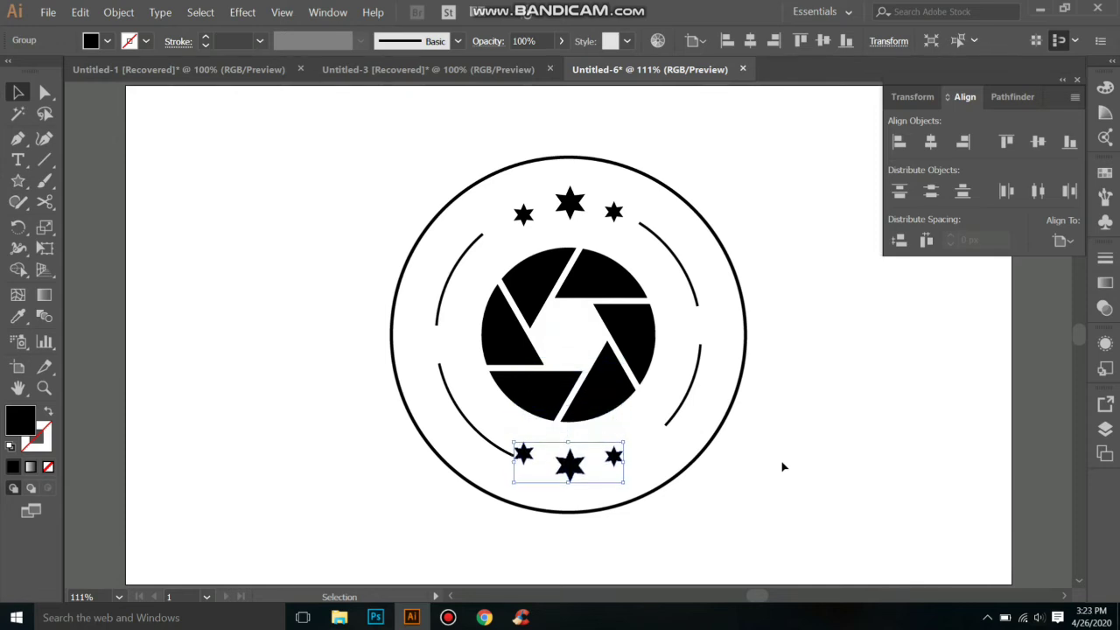
key("Up")
key("Up")
key("Up")
key("Up")
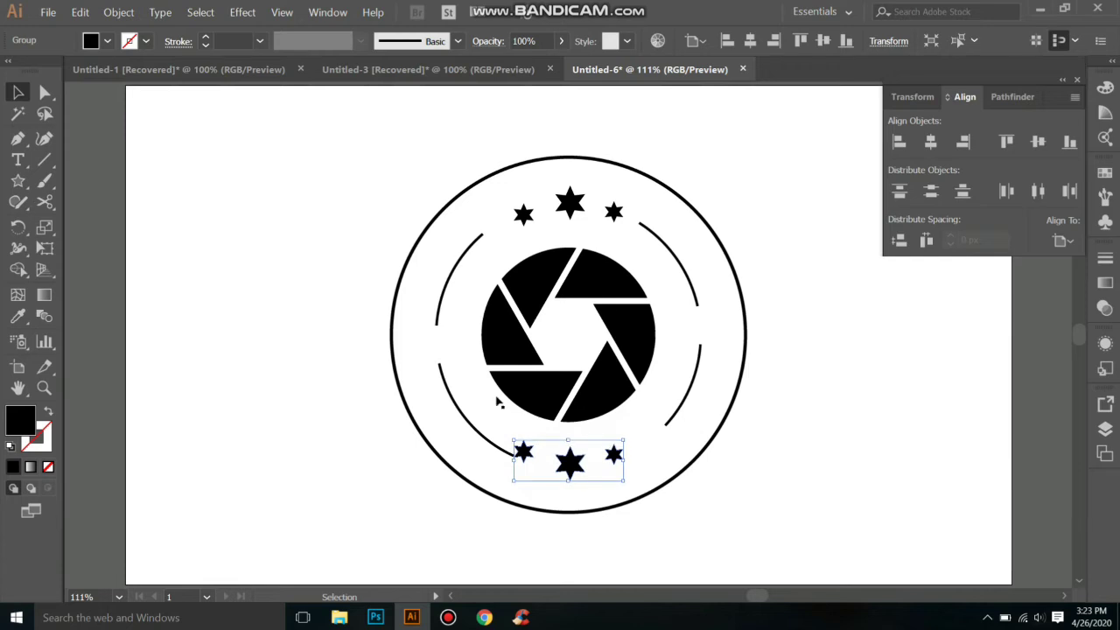
left_click(45, 201)
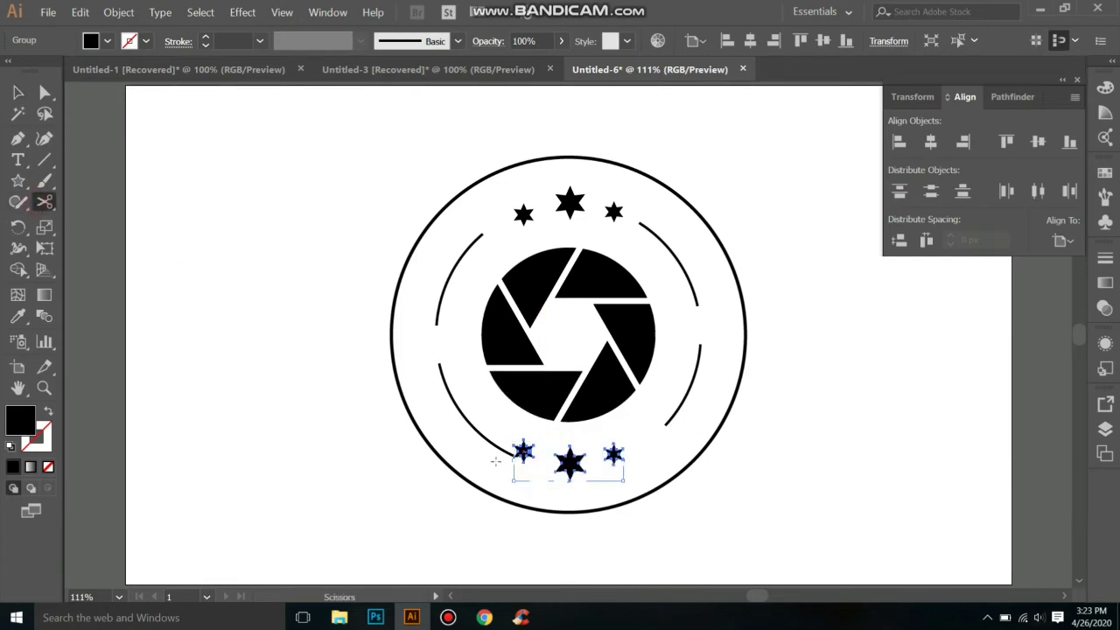
Trim the lower-left inner arc near the bottom stars and delete its leftover end piece.
left_click(487, 442)
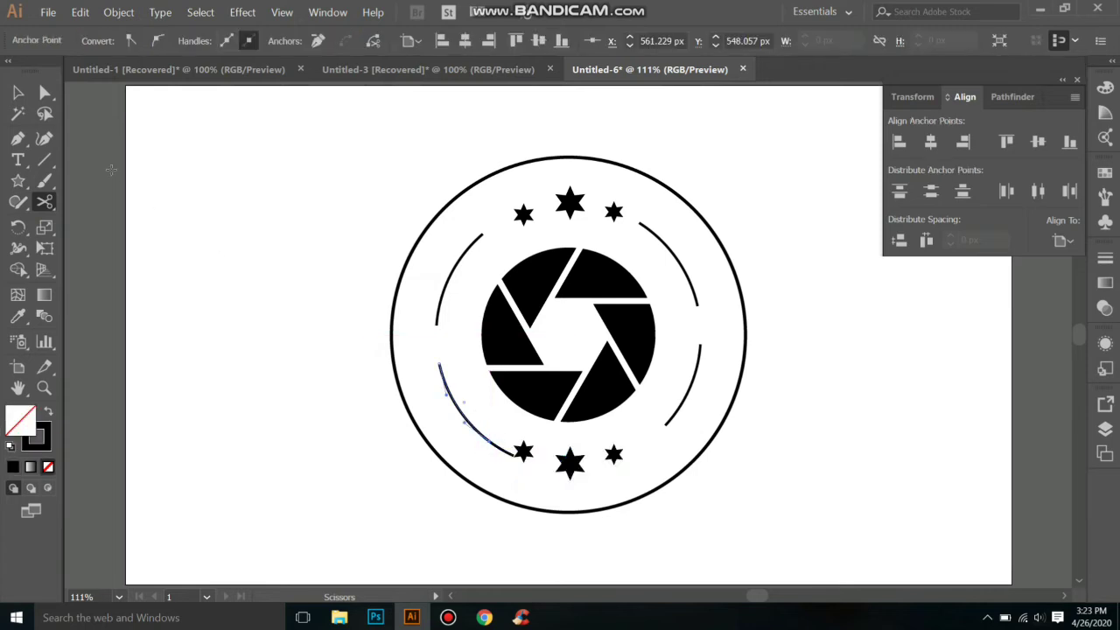
left_click(17, 92)
left_click(234, 278)
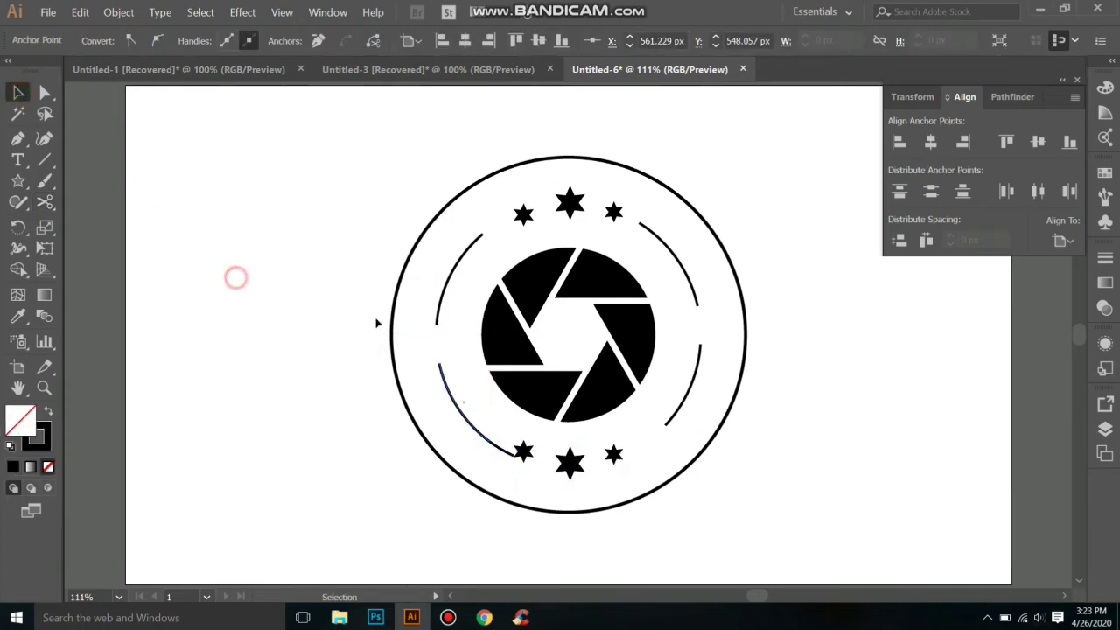
left_click(501, 452)
key("Delete")
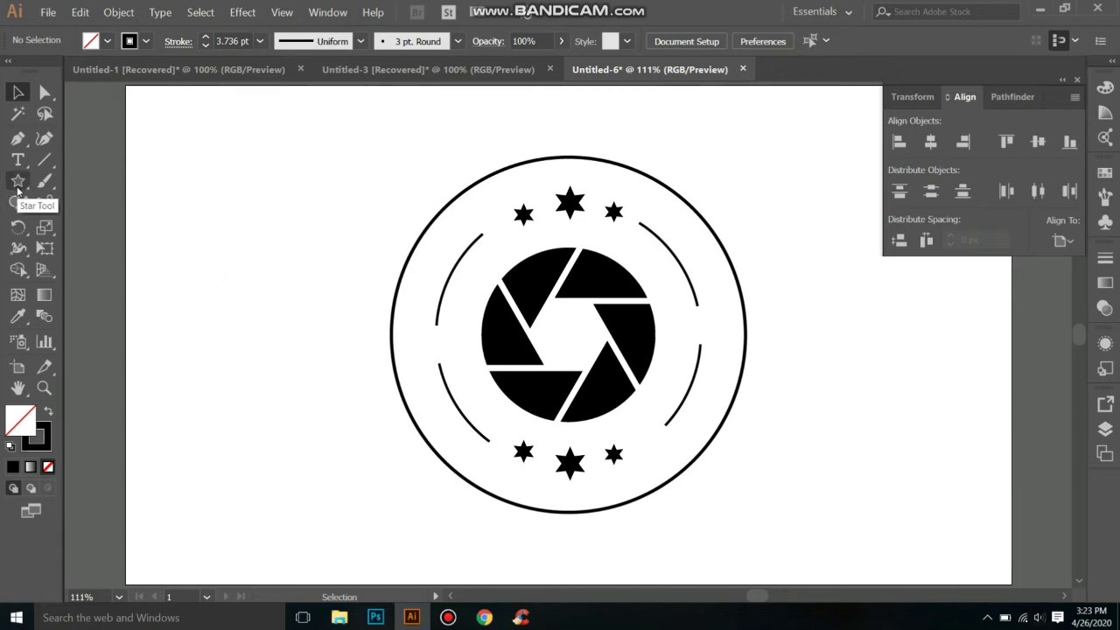
Draw a small solid black circle in the left arc gap and copy it to the right gap.
right_click(17, 191)
left_click(150, 223)
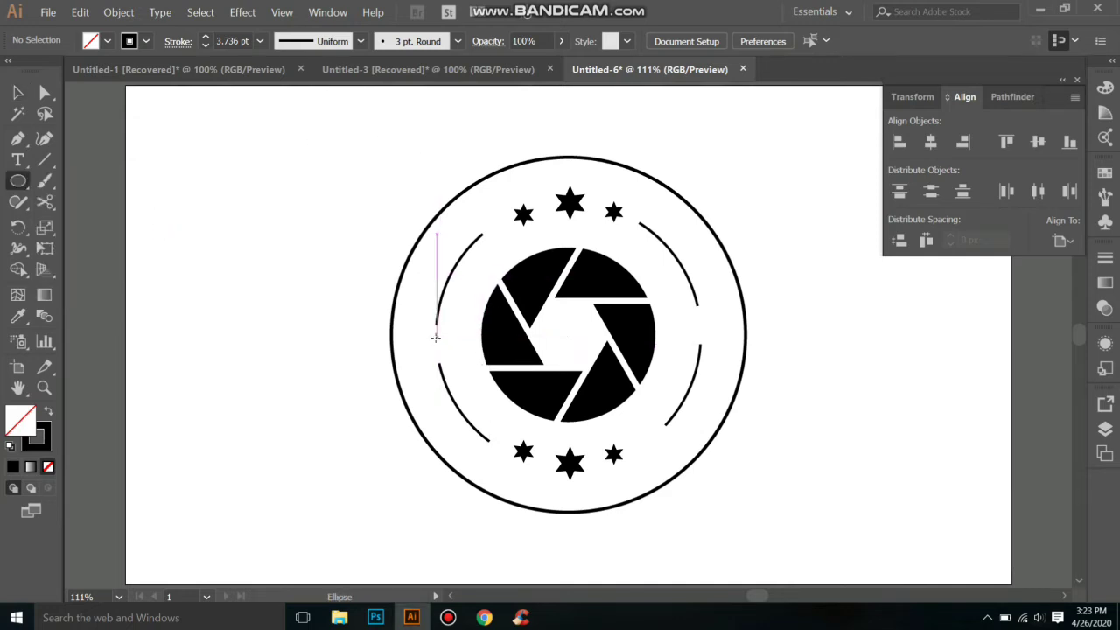
left_click_drag(438, 340, 472, 351)
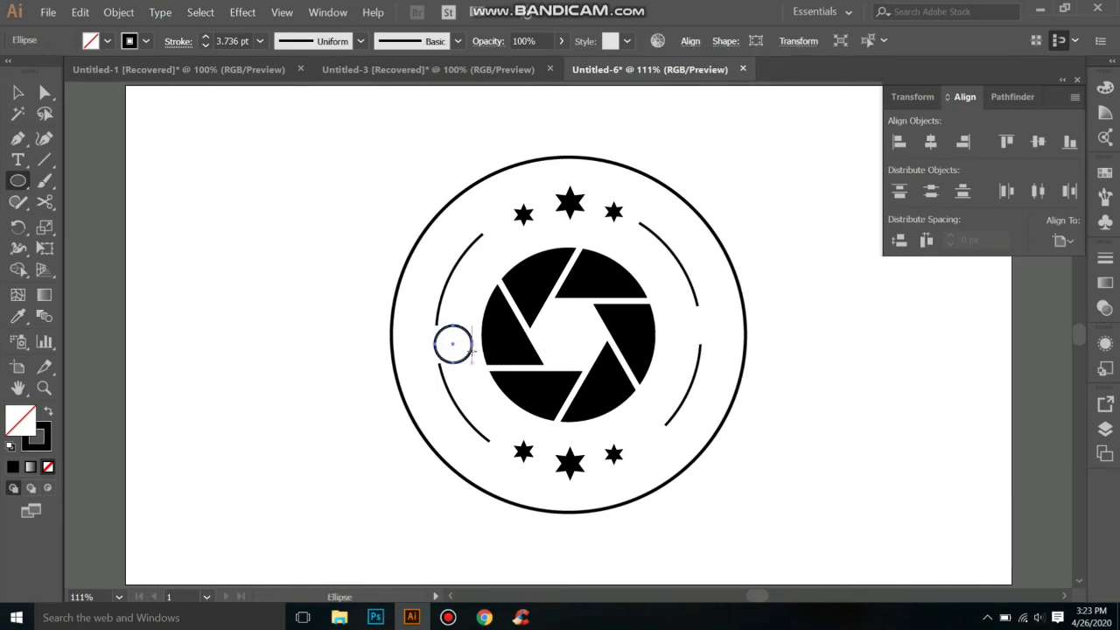
left_click(49, 415)
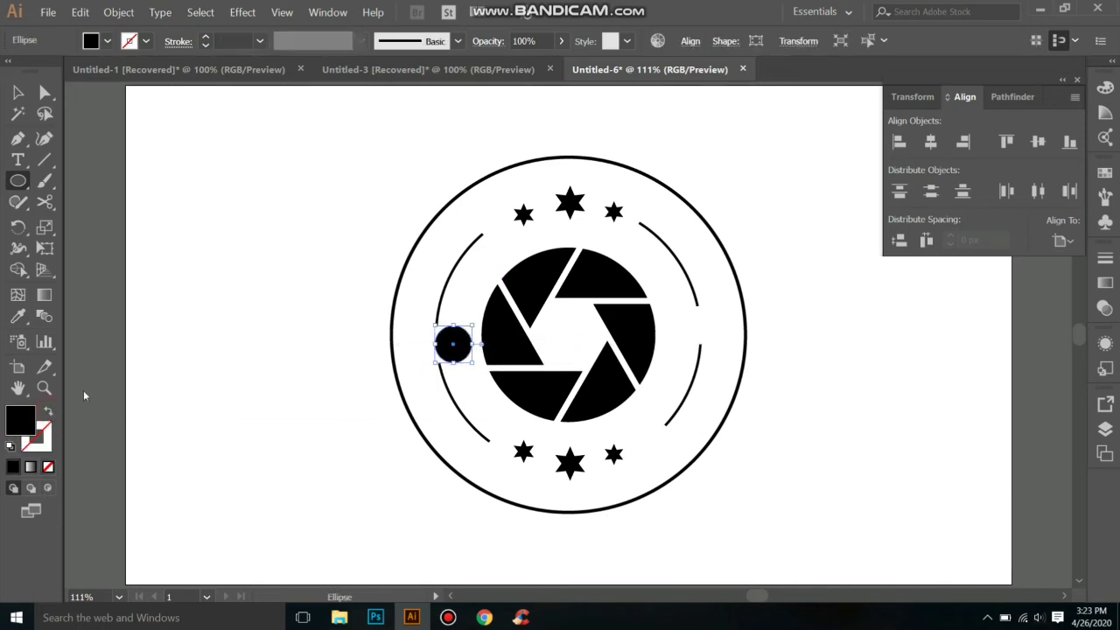
left_click(18, 92)
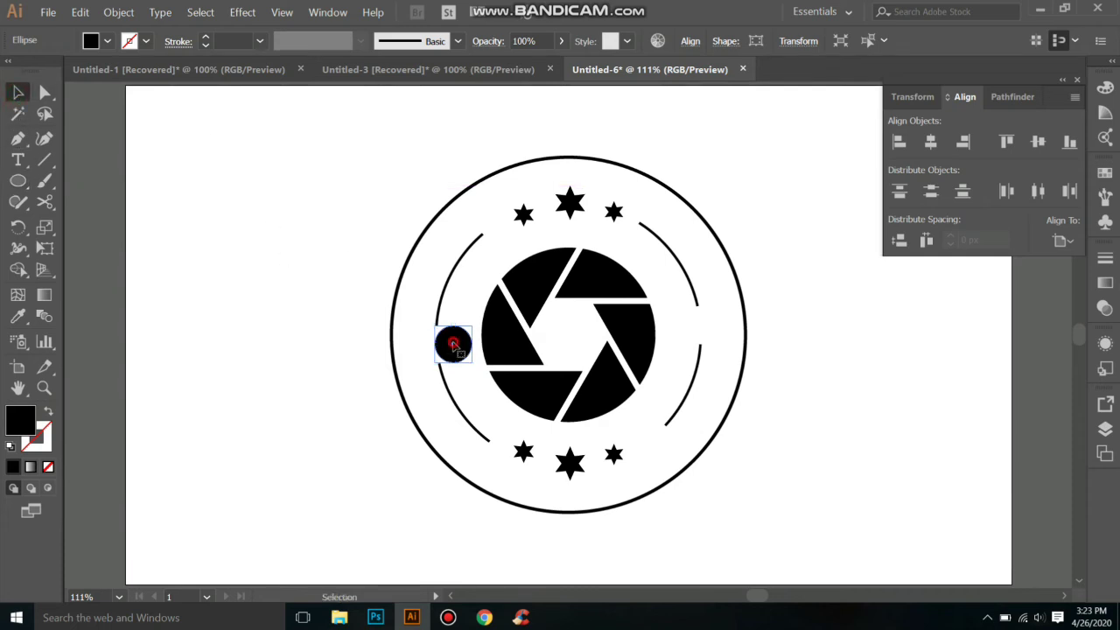
left_click(453, 344)
left_click_drag(472, 344, 690, 327)
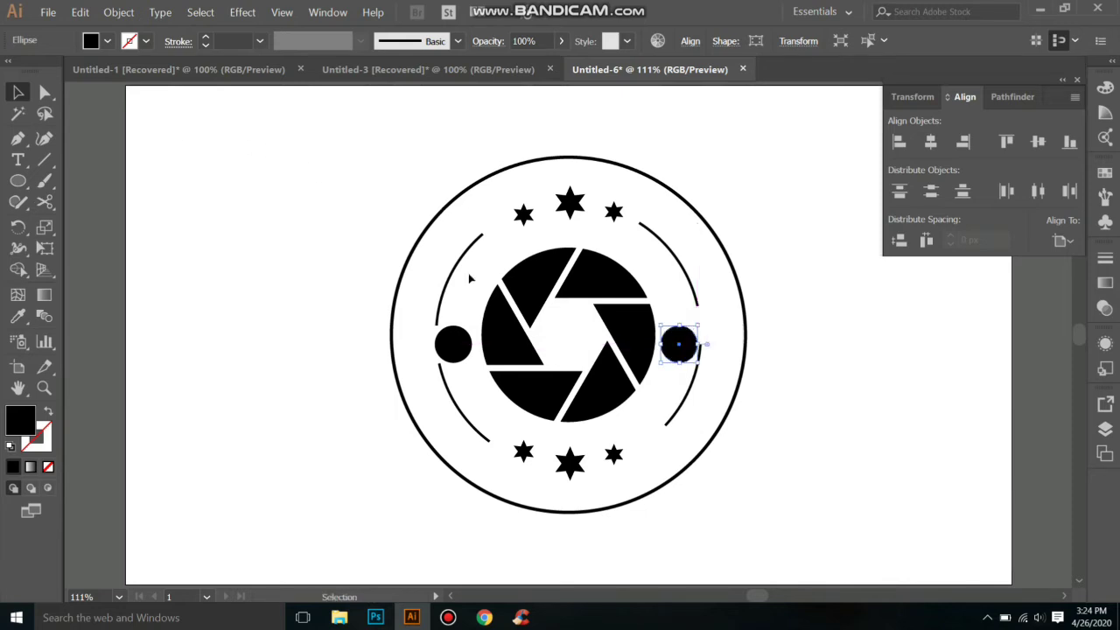
Group the four inner arcs and rotate the group slightly.
left_click(449, 288)
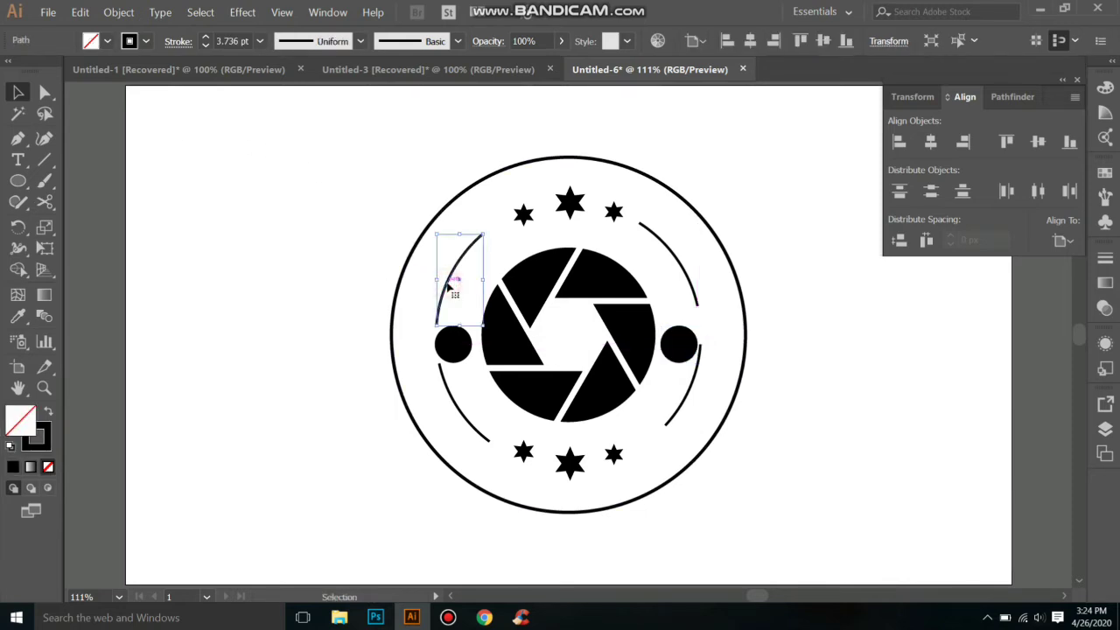
left_click(671, 251, "shift")
left_click(690, 395, "shift")
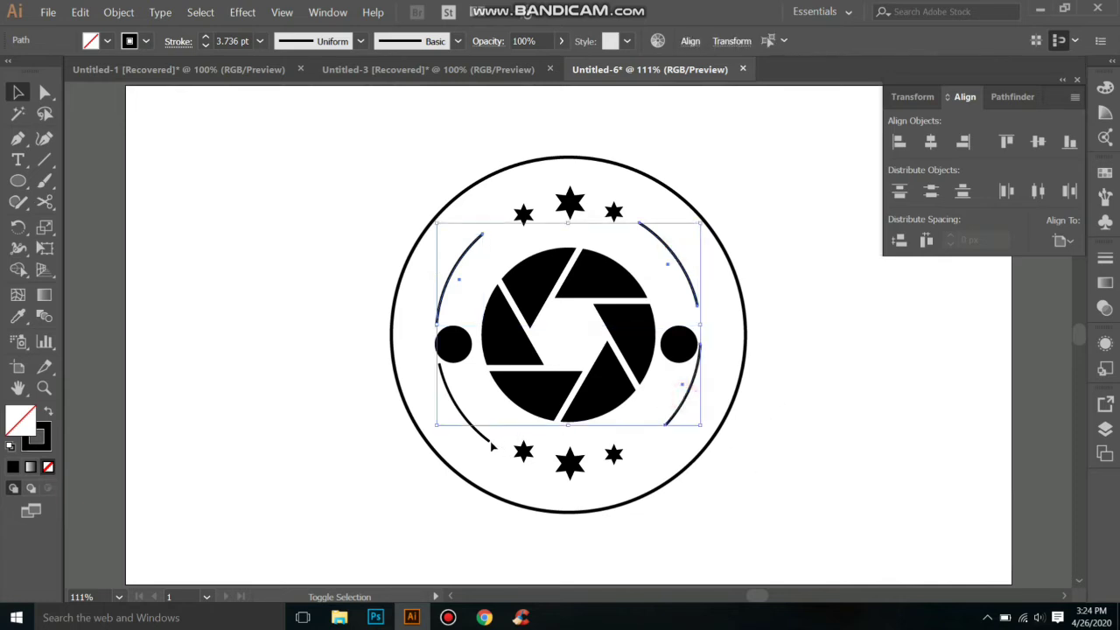
left_click(486, 442, "shift")
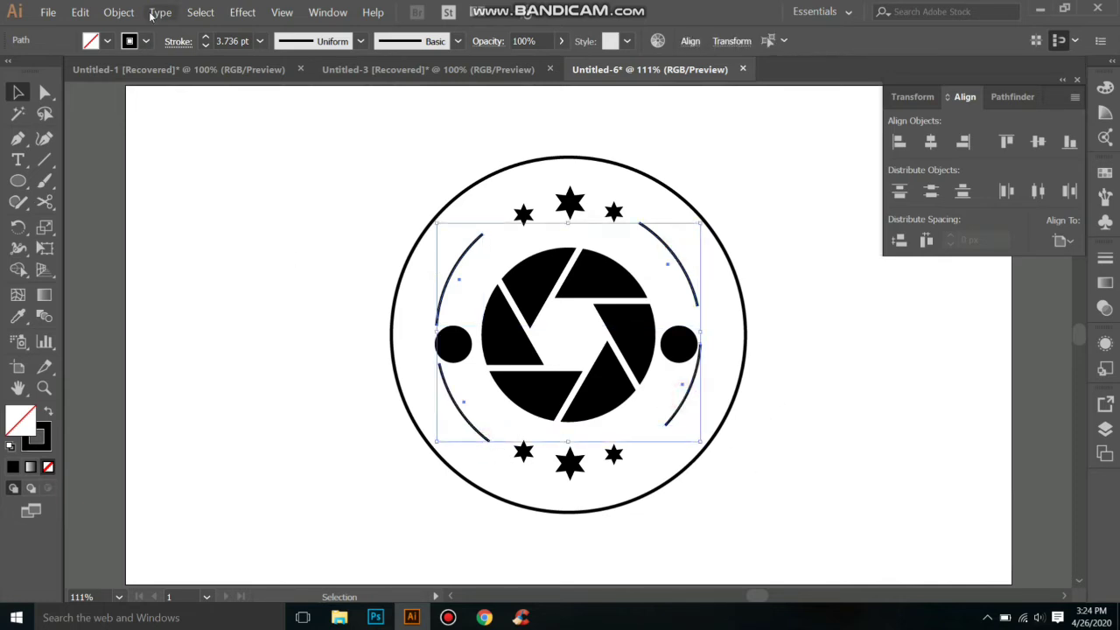
left_click(118, 12)
mouse_move(118, 12)
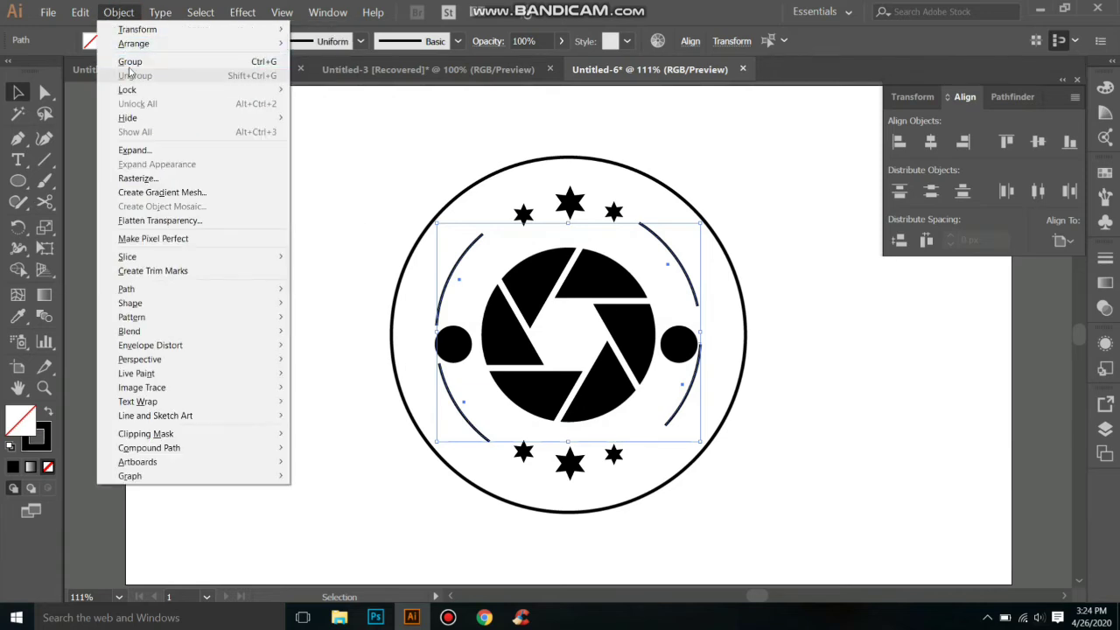
left_click(131, 61)
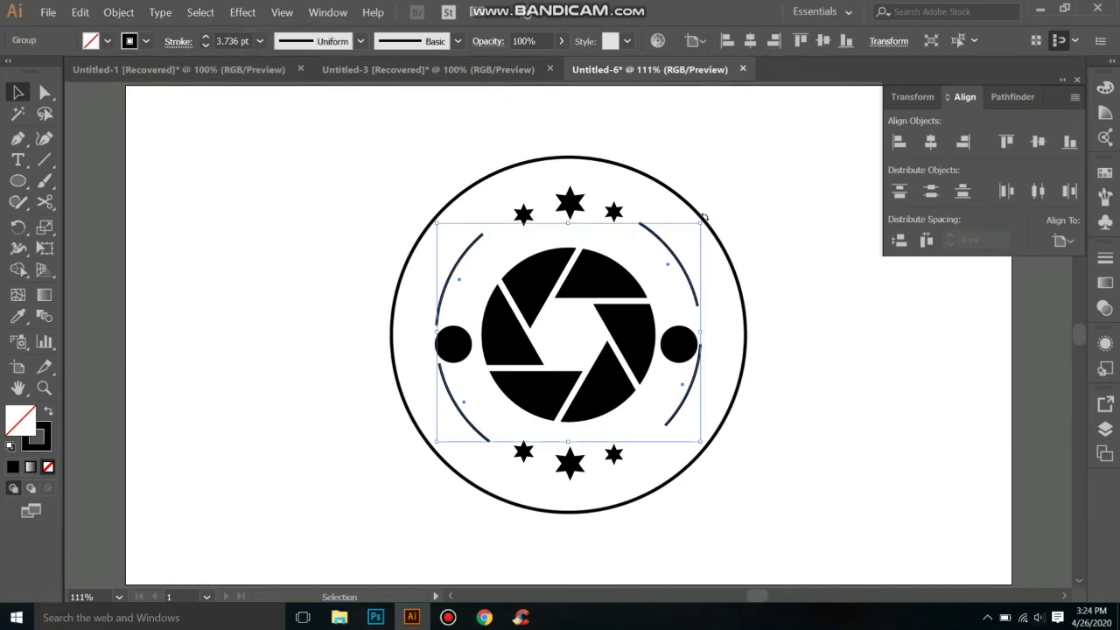
left_click_drag(705, 217, 709, 228)
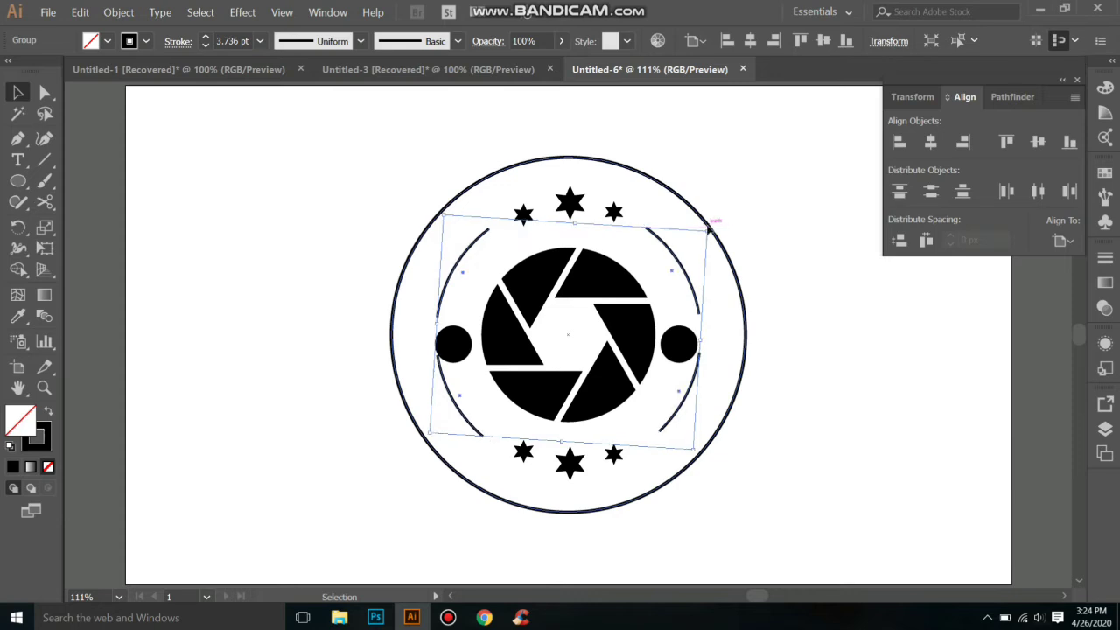
left_click(770, 195)
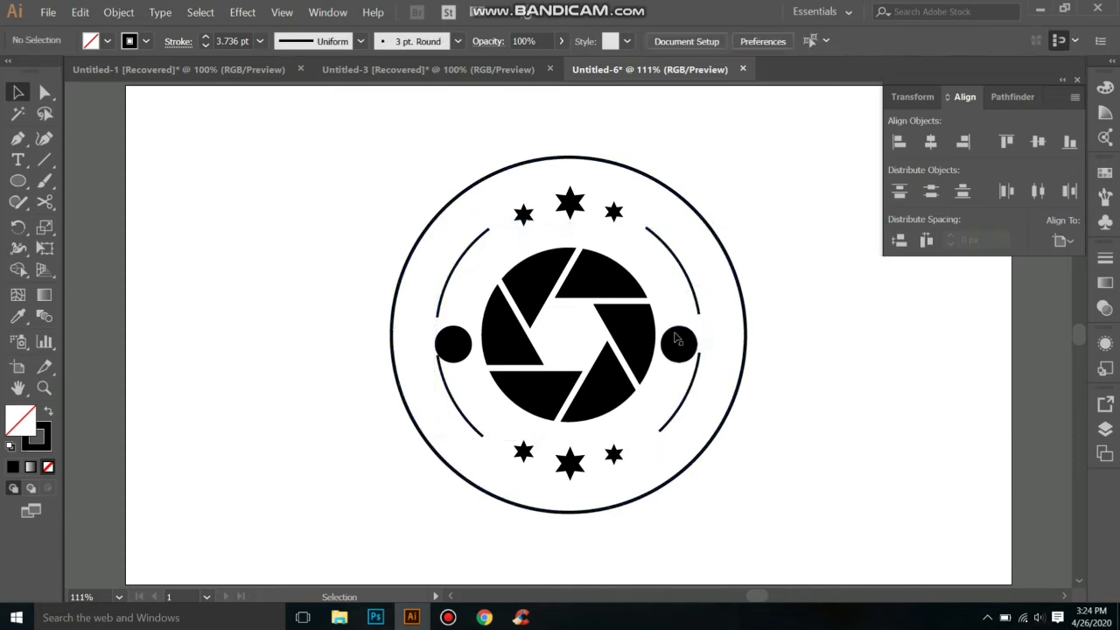
Nudge the right and left dots upward into their shifted gaps.
left_click(677, 337)
key("Up")
key("Up")
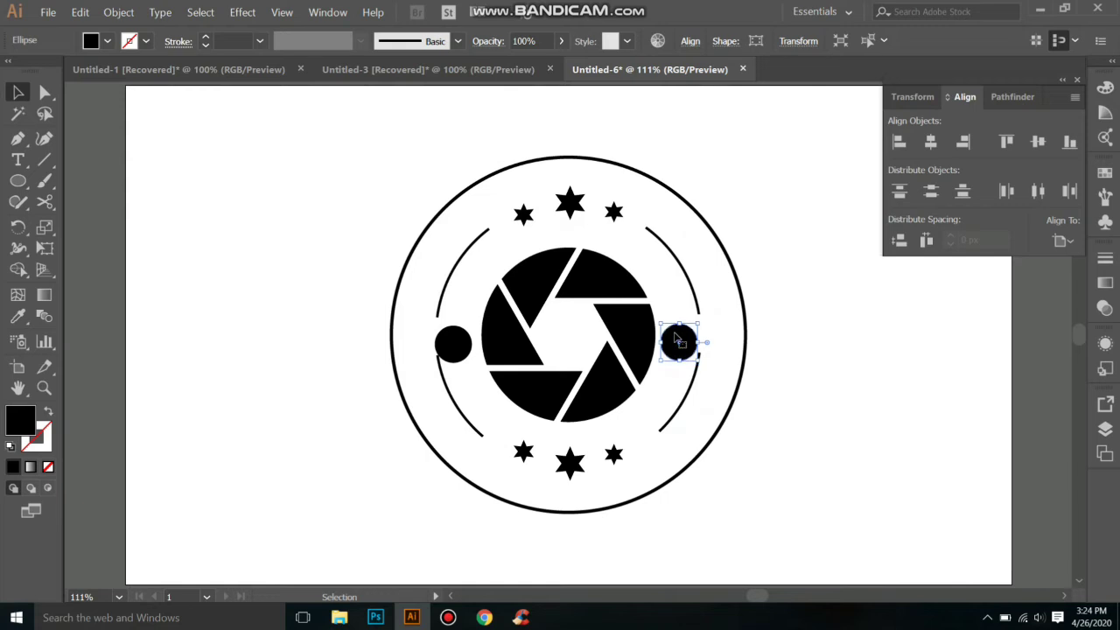
key("Up")
key("Up")
key("Up")
key("Up")
key("Up")
key("Up")
key("Up")
key("Up")
key("Up")
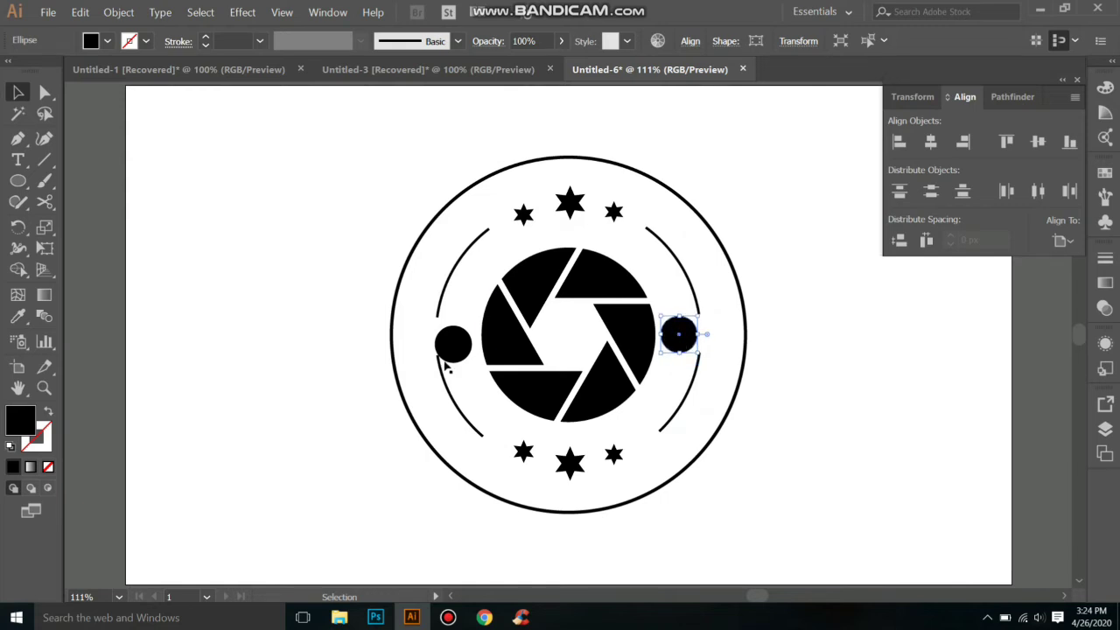
left_click(452, 352)
key("Up")
Fine-tune the left dot's position slightly up and right.
key("Up")
key("Up")
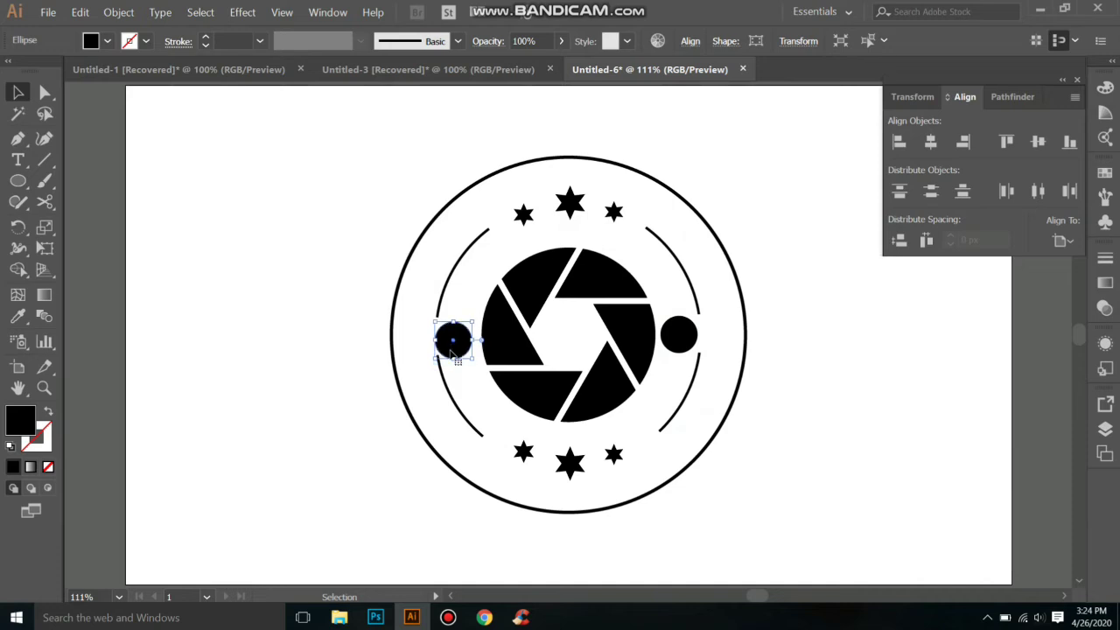
key("Up")
key("Up")
key("Right")
key("Right")
left_click_drag(452, 348, 345, 337)
key("ctrl+z")
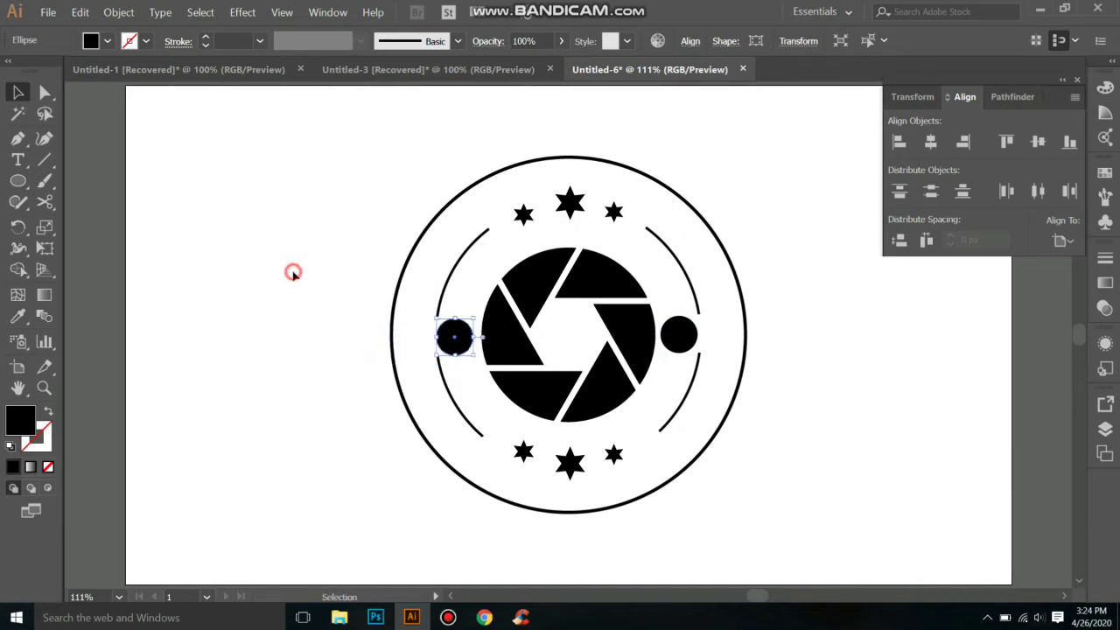
left_click(293, 273)
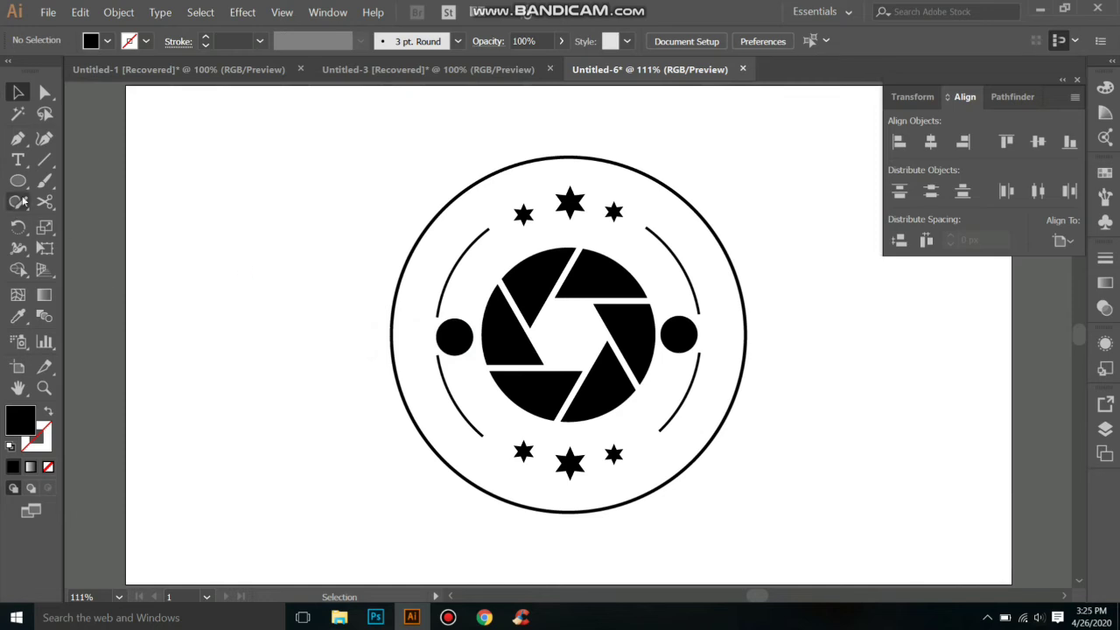
Add '20' text at 48 pt in Poppins ExtraBold and place it on the left black dot.
left_click(17, 160)
left_click(248, 274)
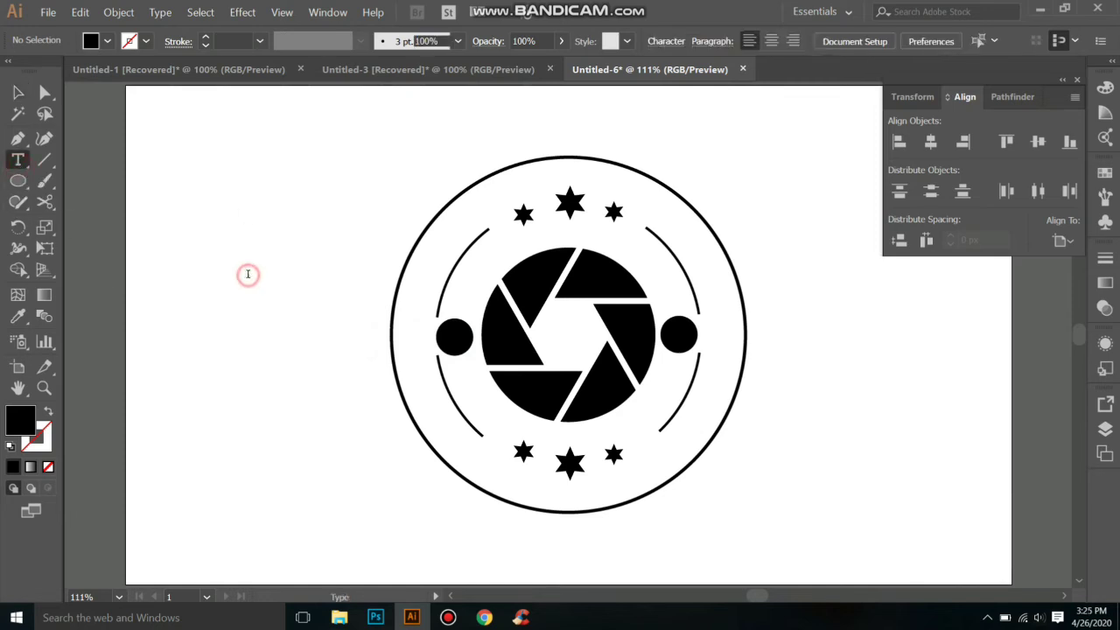
key("BackSpace")
type("20")
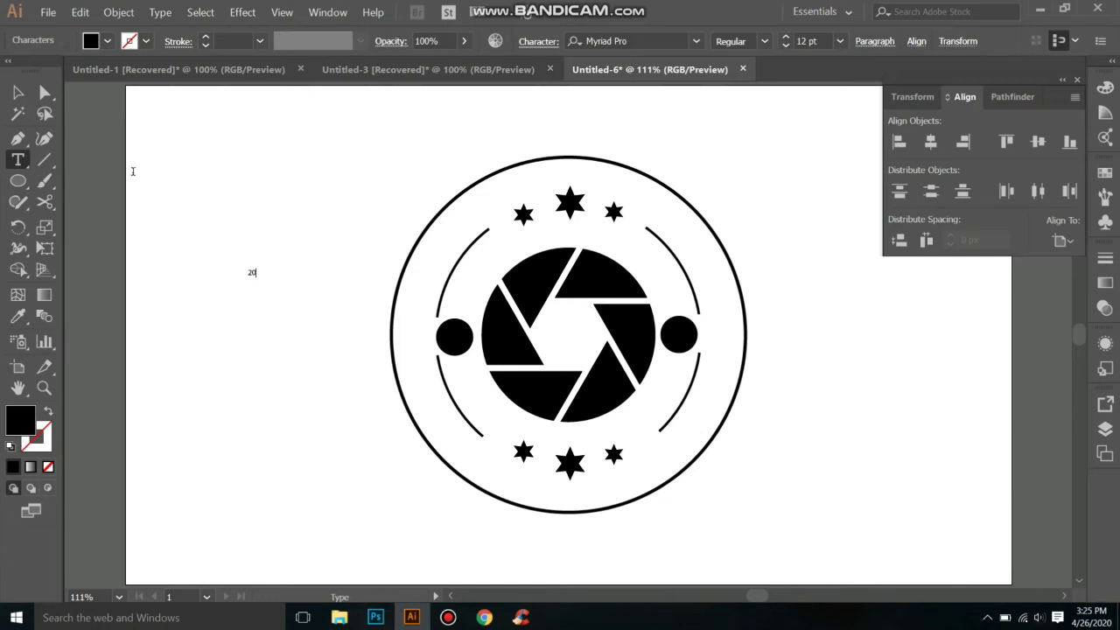
key("Escape")
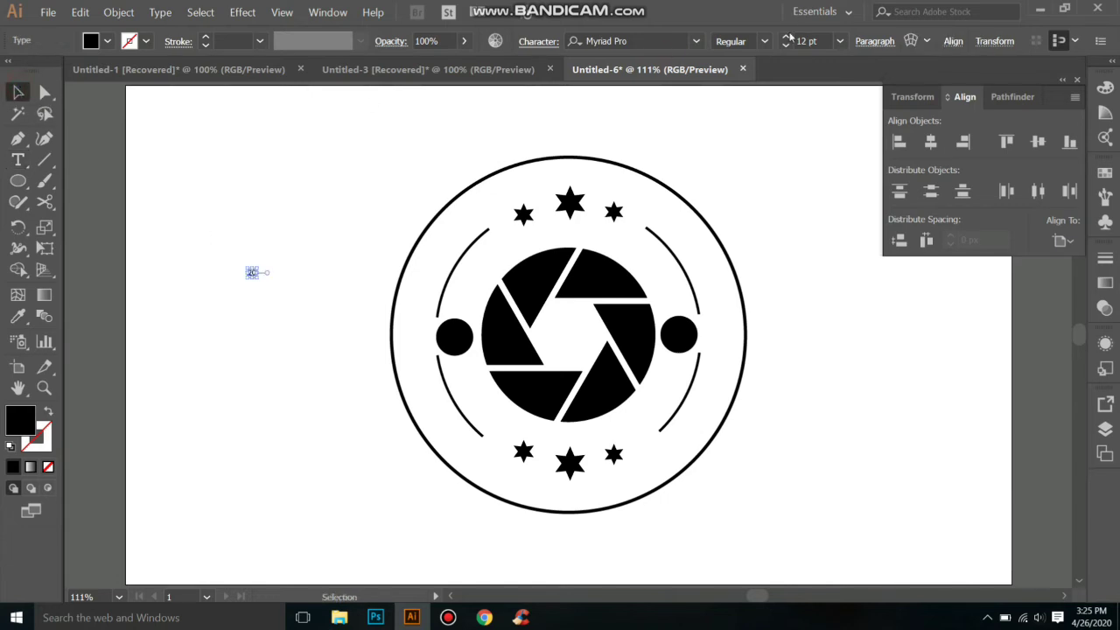
left_click(786, 38)
left_click(698, 41)
type("popp")
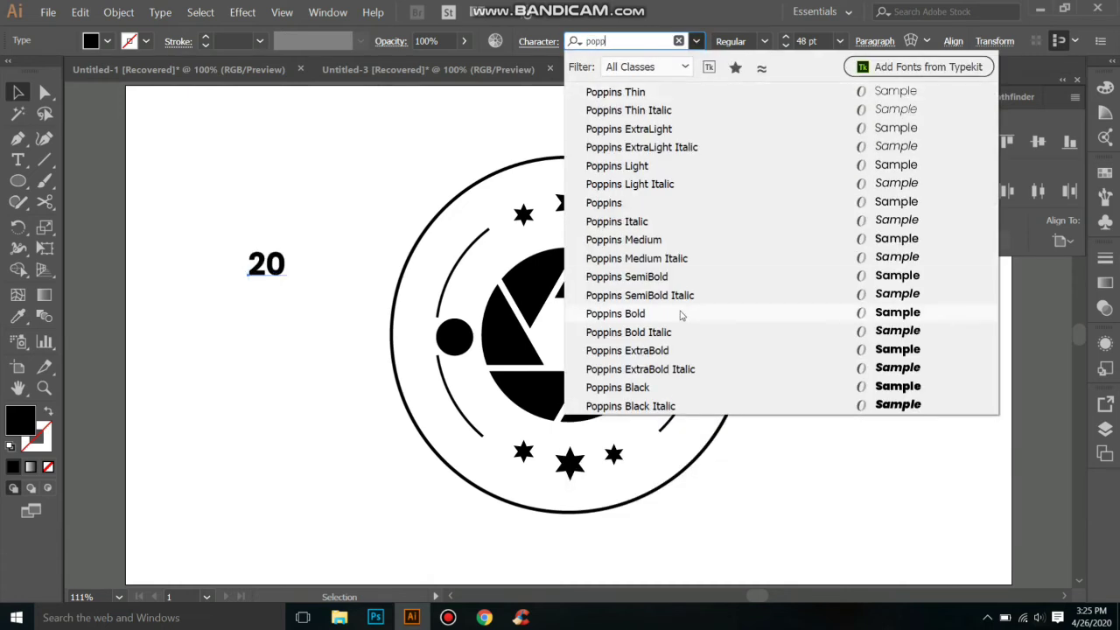
left_click(642, 351)
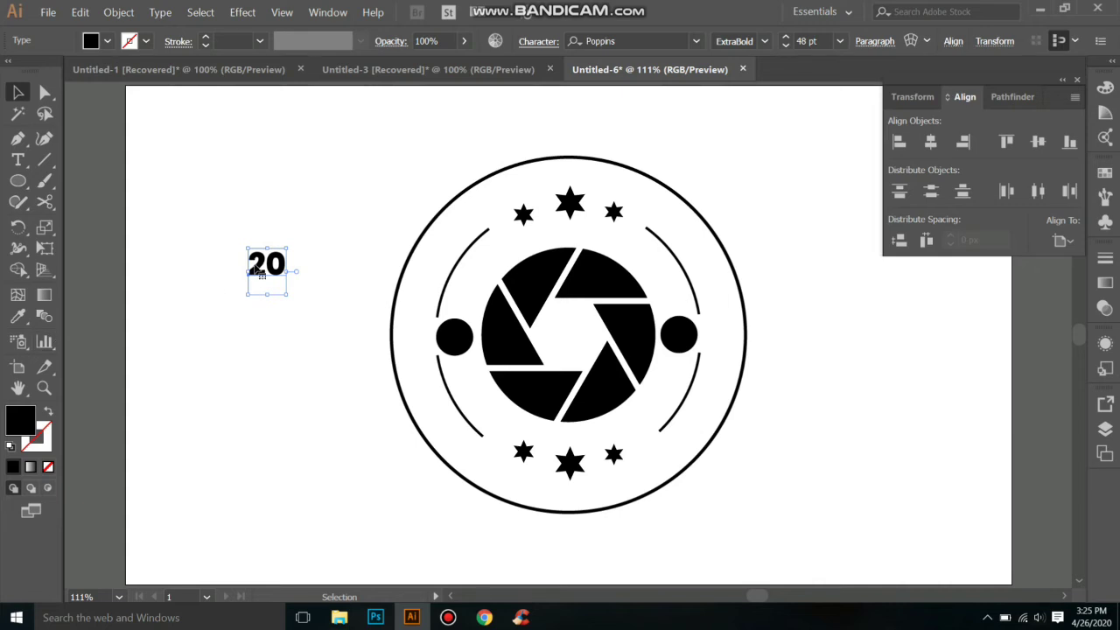
left_click_drag(256, 272, 444, 341)
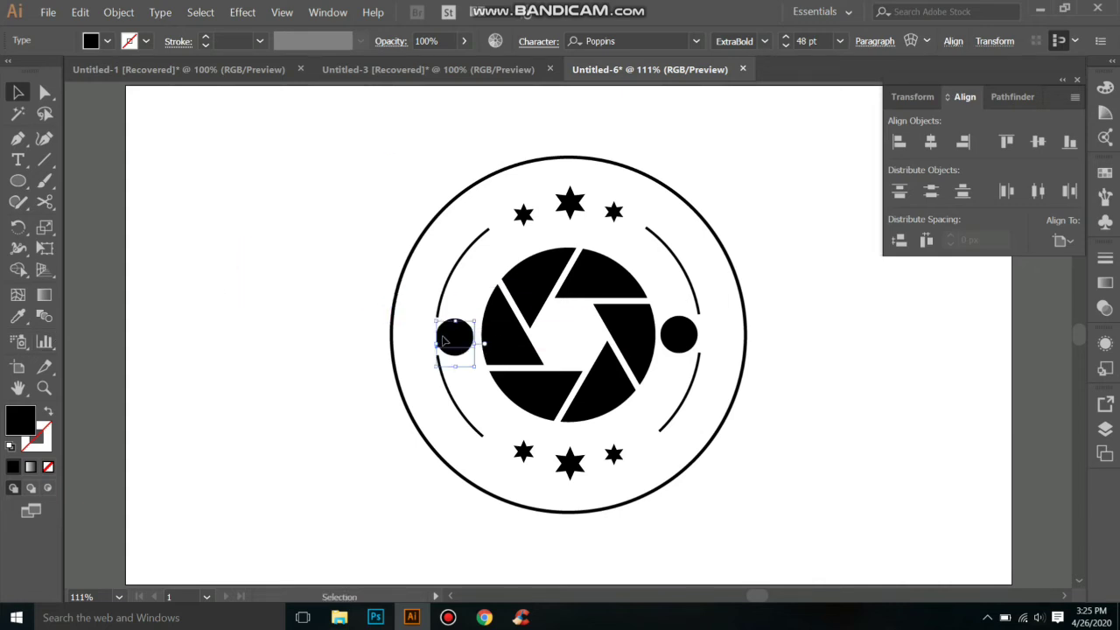
Recolor the left '20' white with the Eyedropper and shrink it to fit inside the dot.
key("ctrl+plus")
key("ctrl+plus")
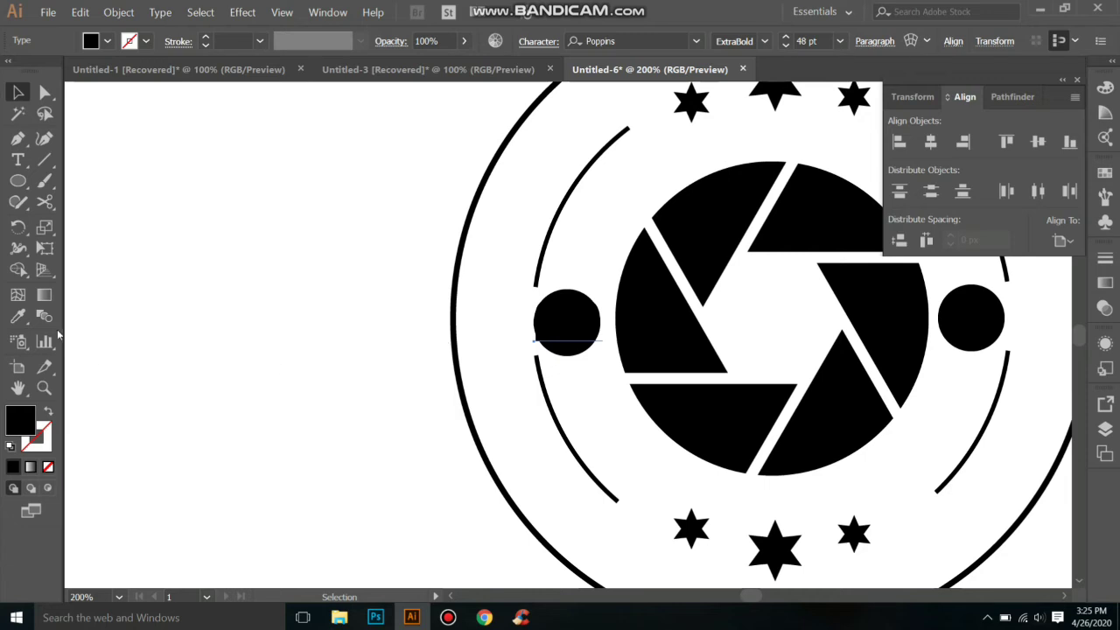
left_click(18, 316)
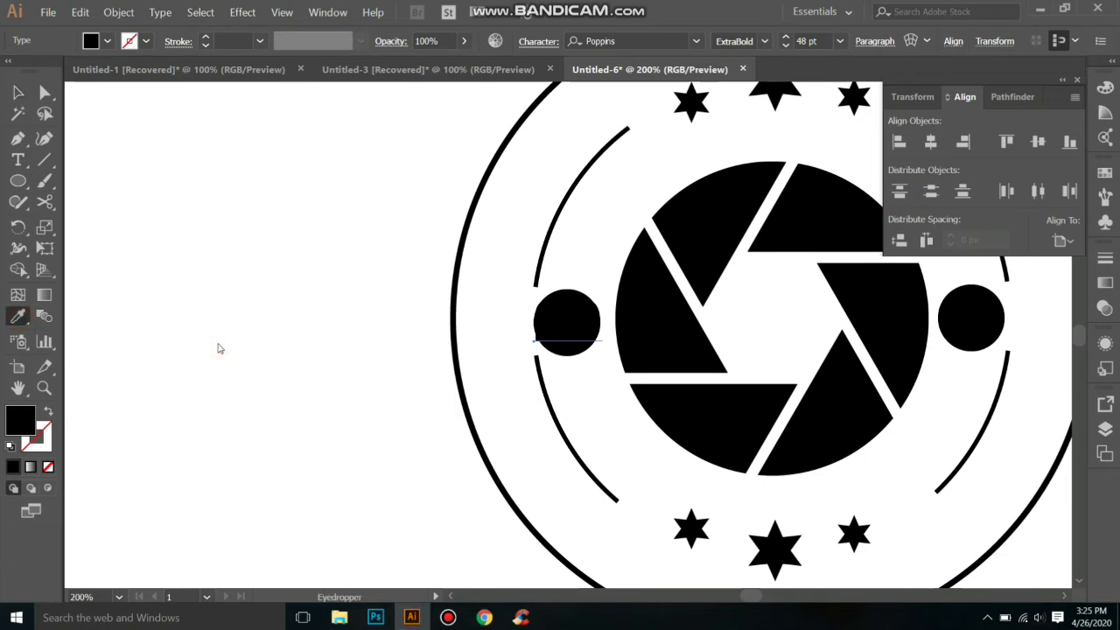
left_click(201, 324)
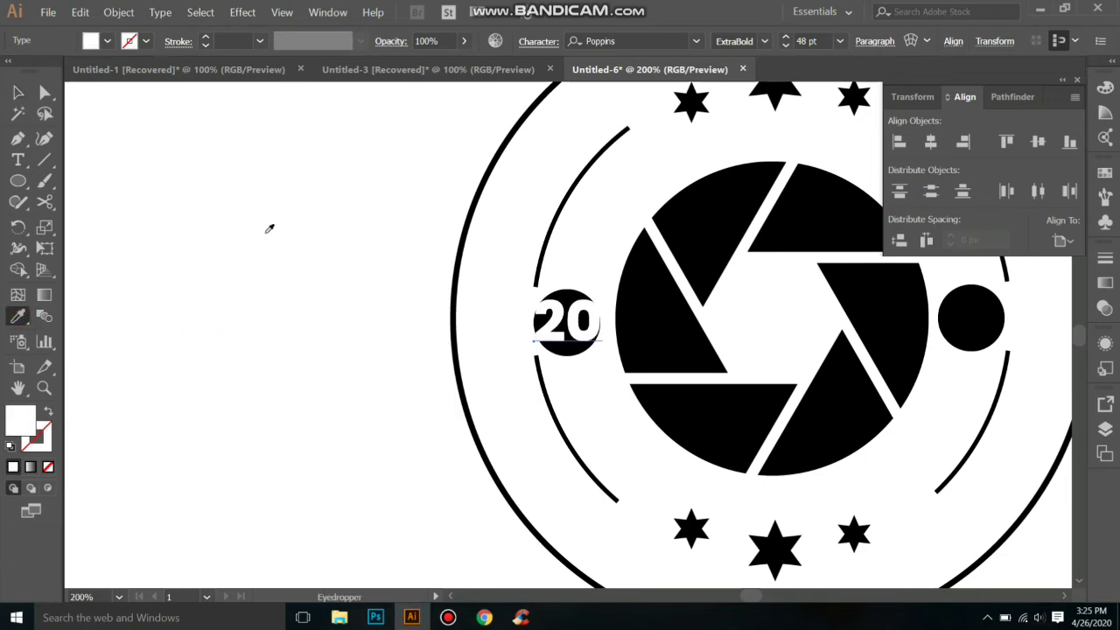
left_click(18, 91)
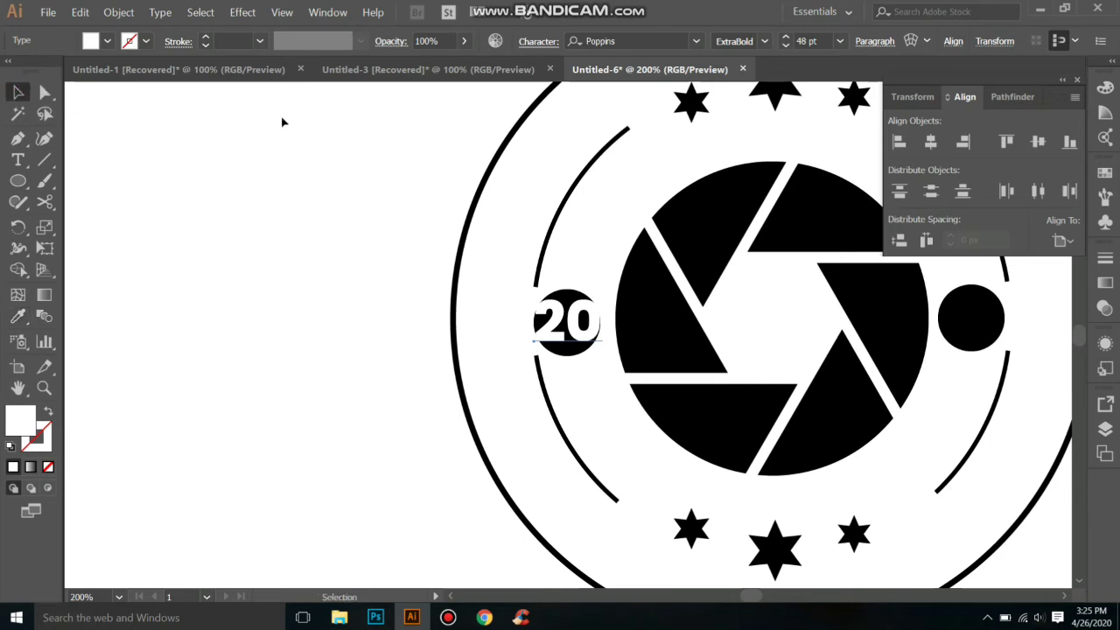
left_click(385, 357)
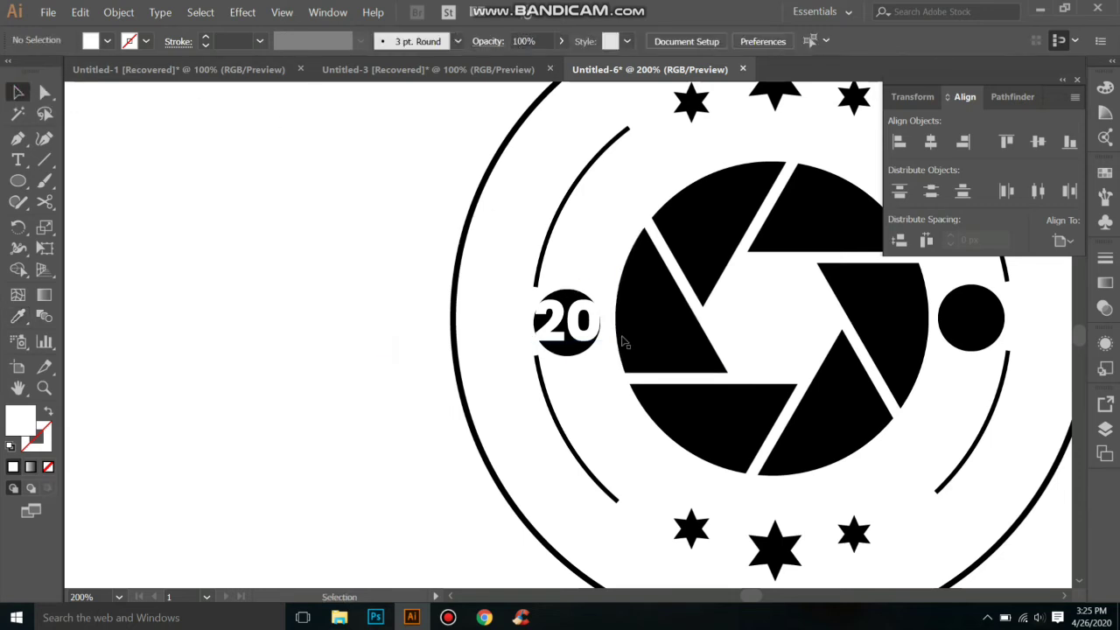
left_click(576, 331)
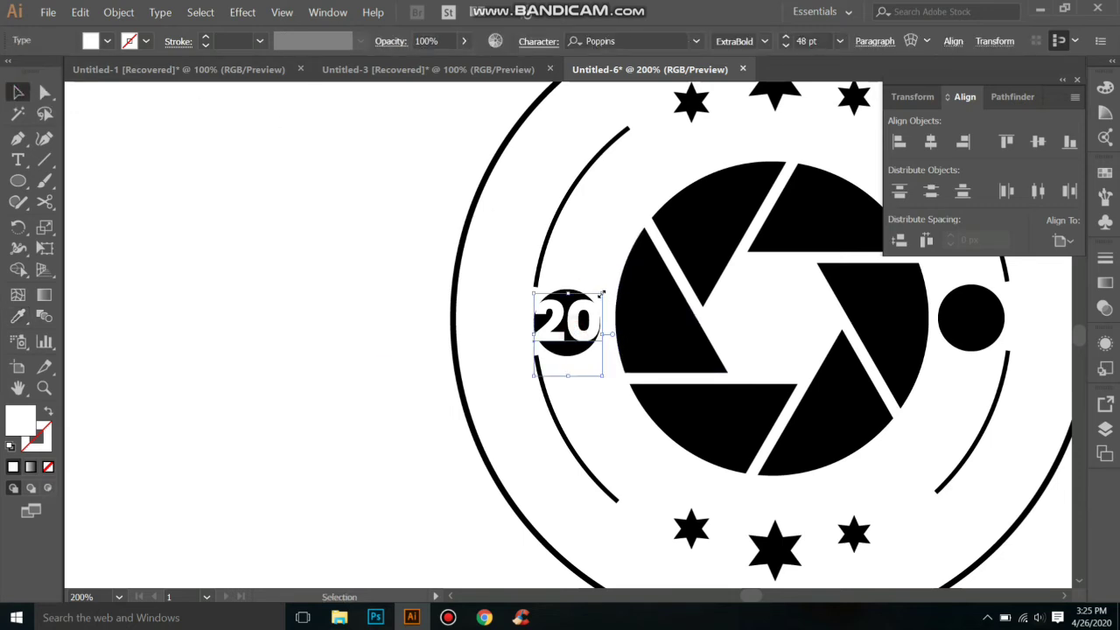
left_click_drag(601, 295, 599, 299)
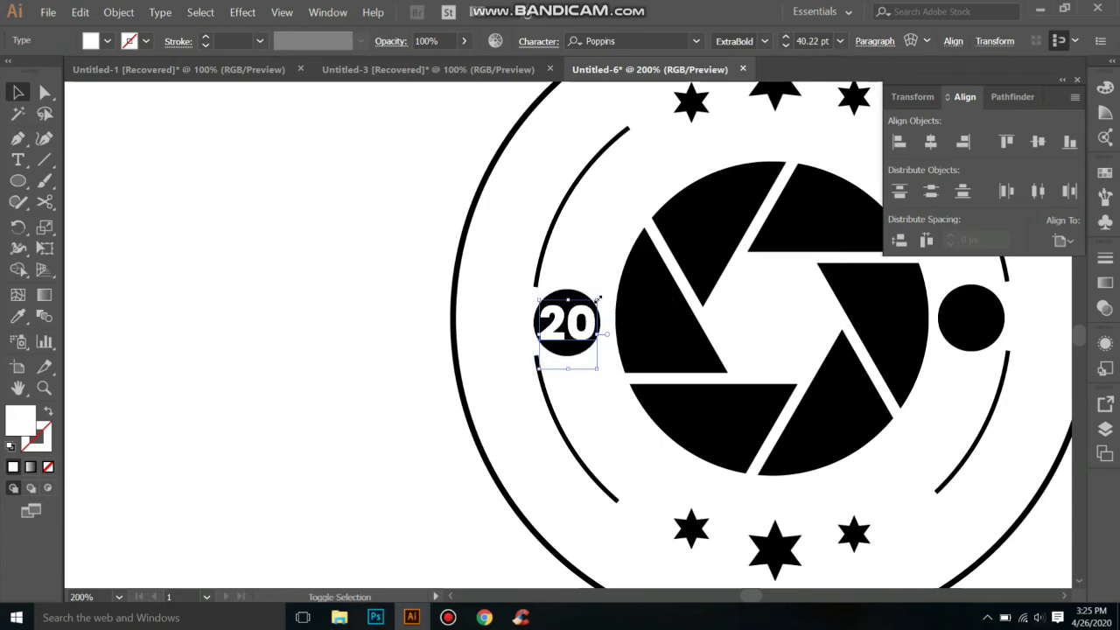
Alt-drag a copy of the '20' onto the right black dot and nudge it centred.
key("ctrl+minus")
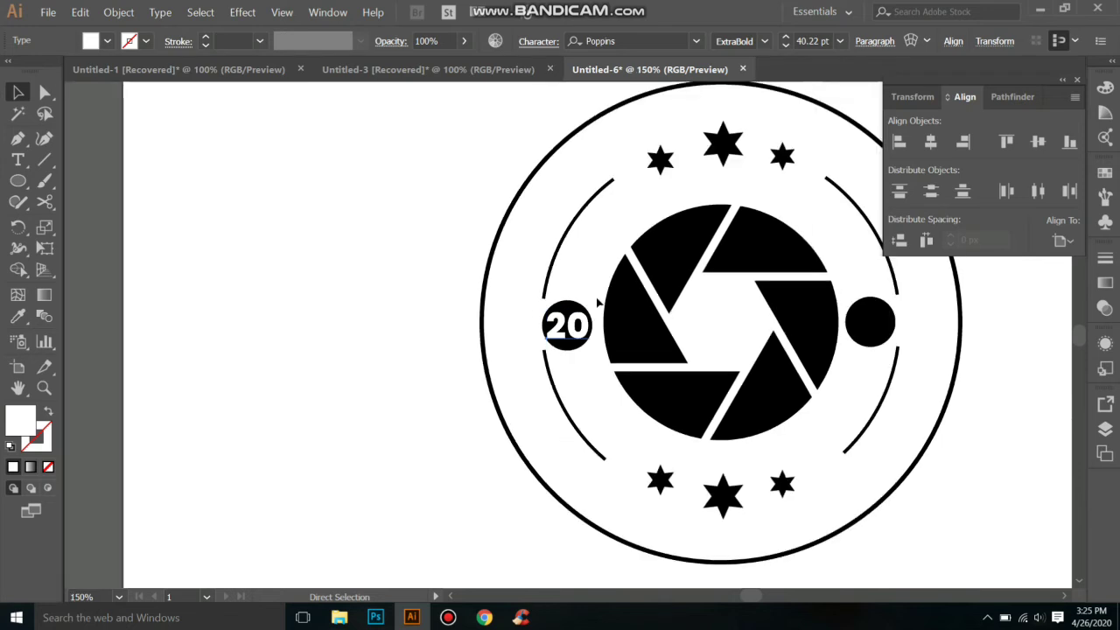
mouse_move(558, 331)
left_mouse_down()
mouse_move(918, 337)
mouse_move(865, 325)
left_mouse_up()
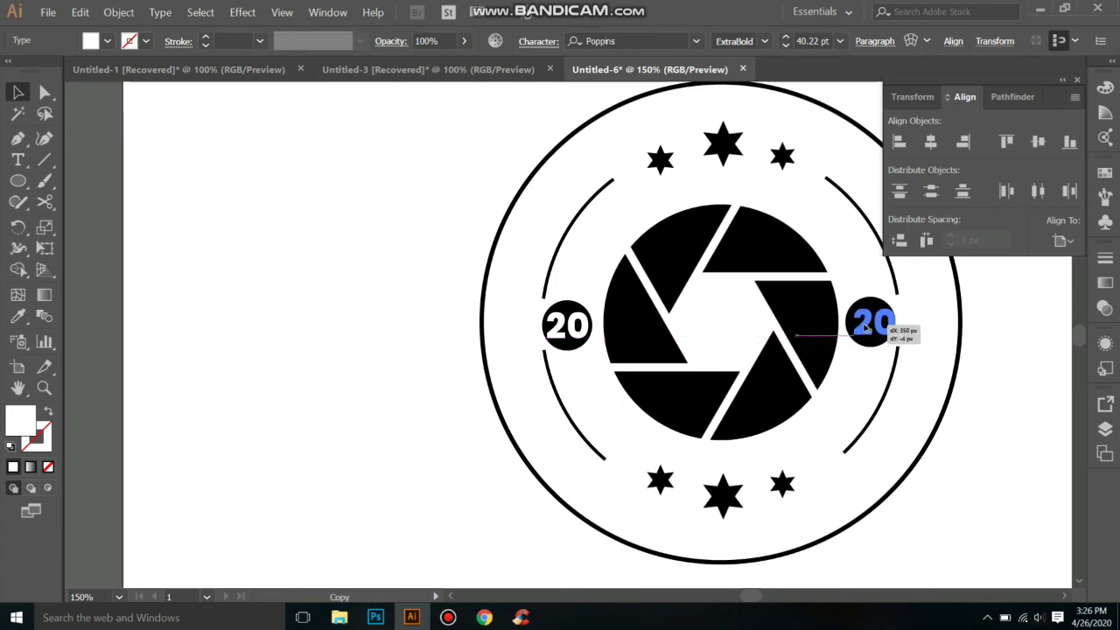
left_click_drag(866, 327, 869, 333)
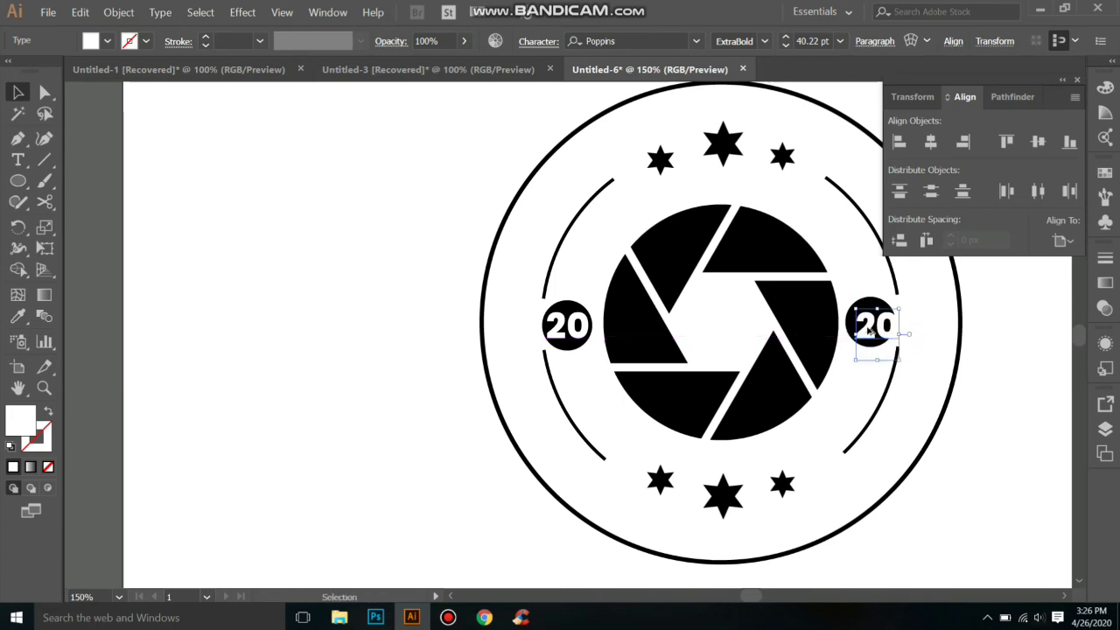
key("Left")
key("Left")
key("Up")
key("Up")
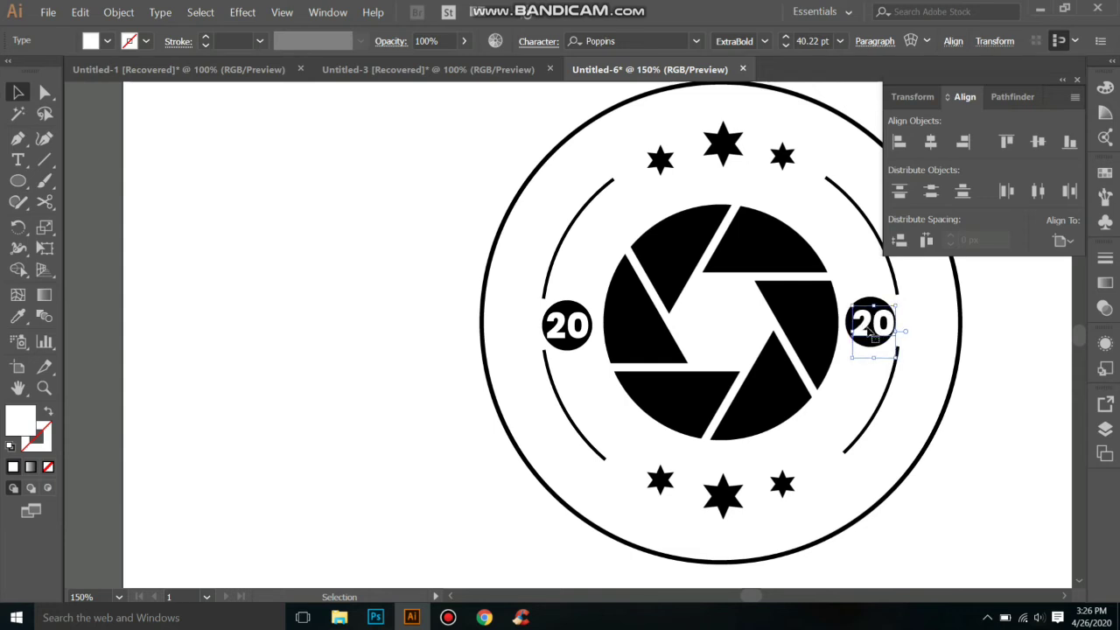
key("Up")
key("Up")
key("Left")
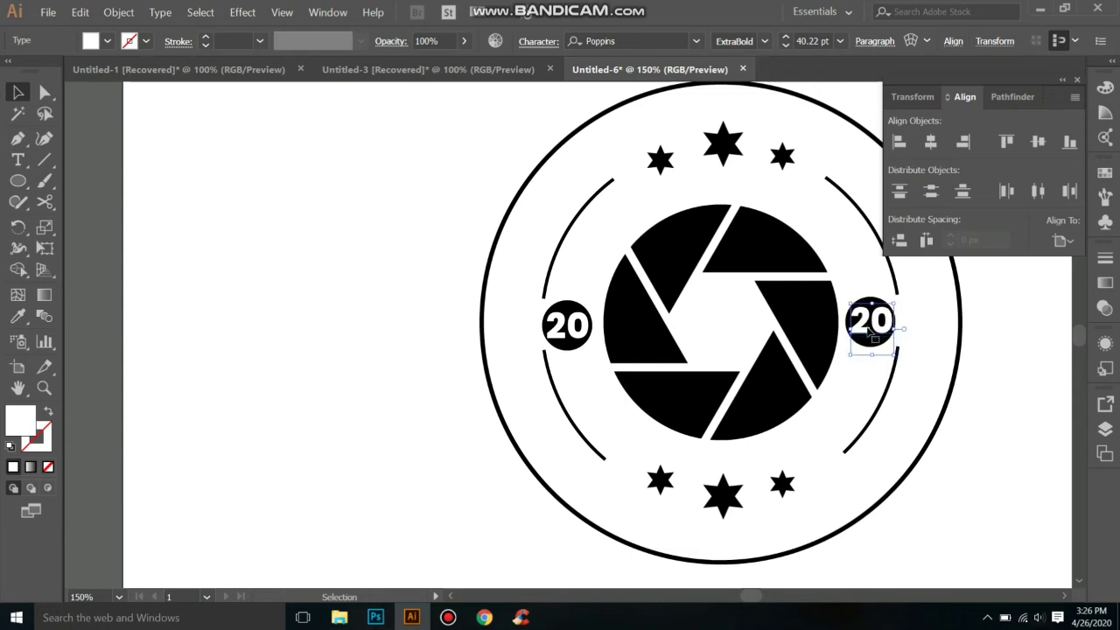
left_click(378, 284)
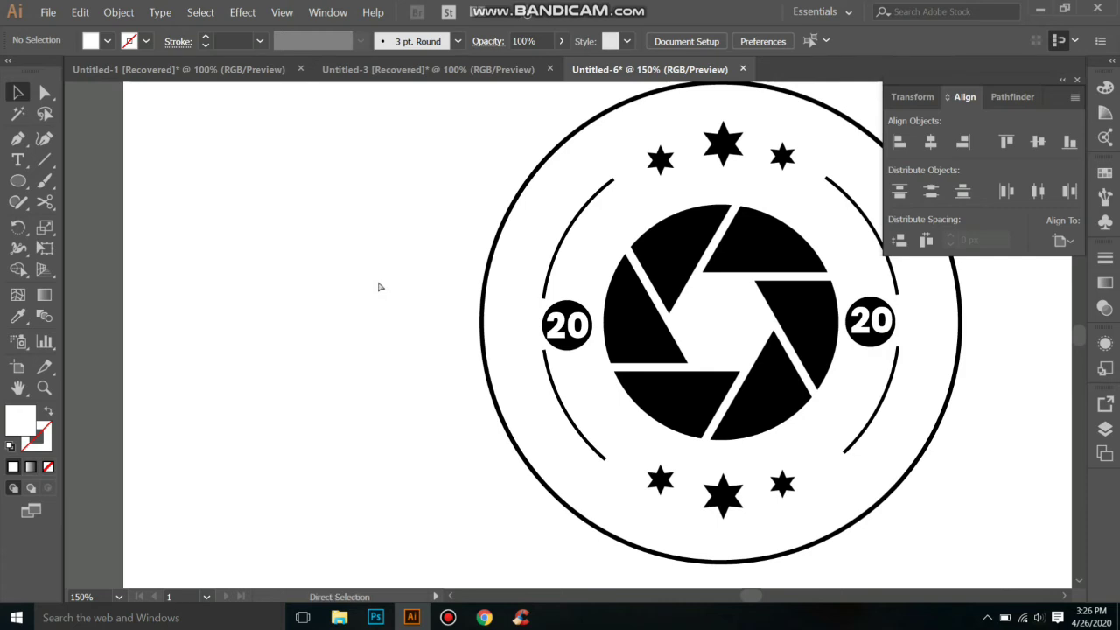
key("ctrl+minus")
Show the rulers and place a vertical guide through the emblem's centre.
key("ctrl+0")
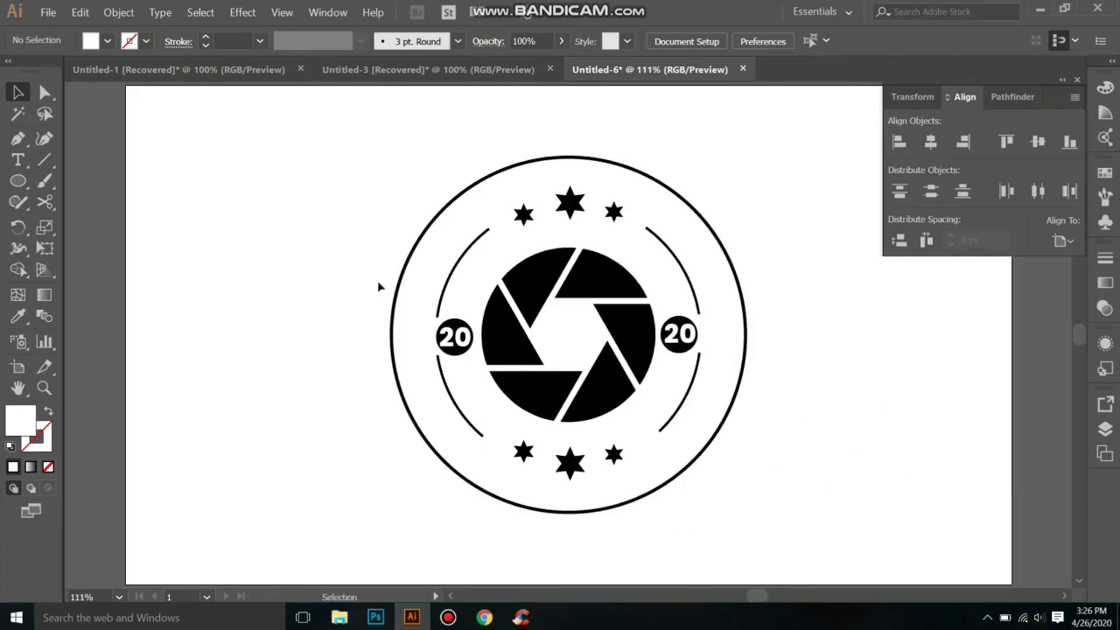
left_click(426, 233)
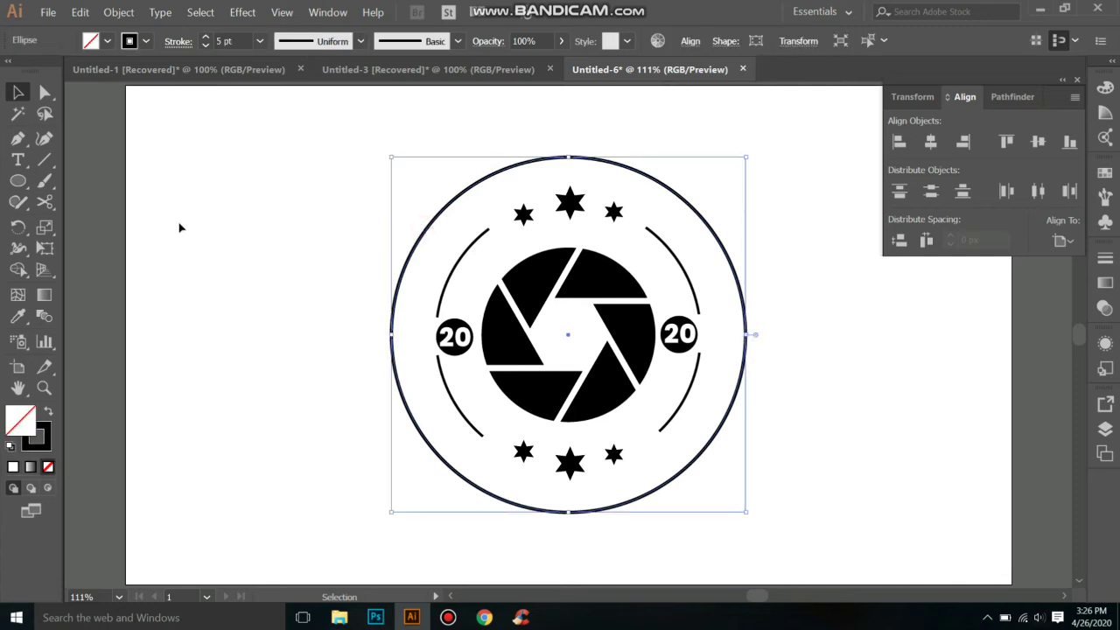
key("ctrl+r")
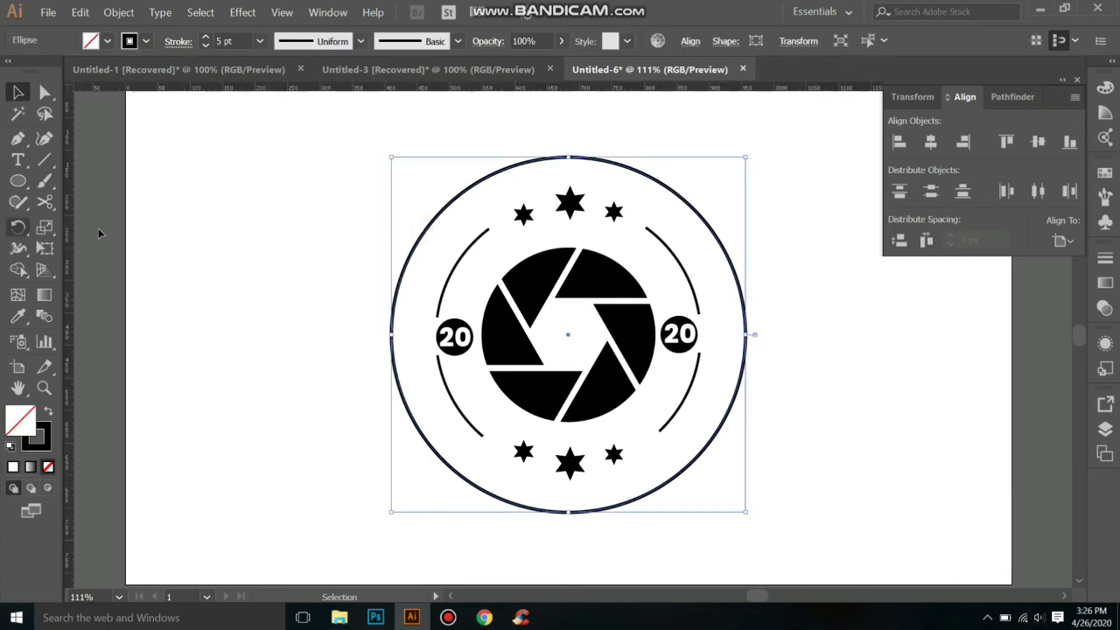
left_click_drag(69, 234, 570, 385)
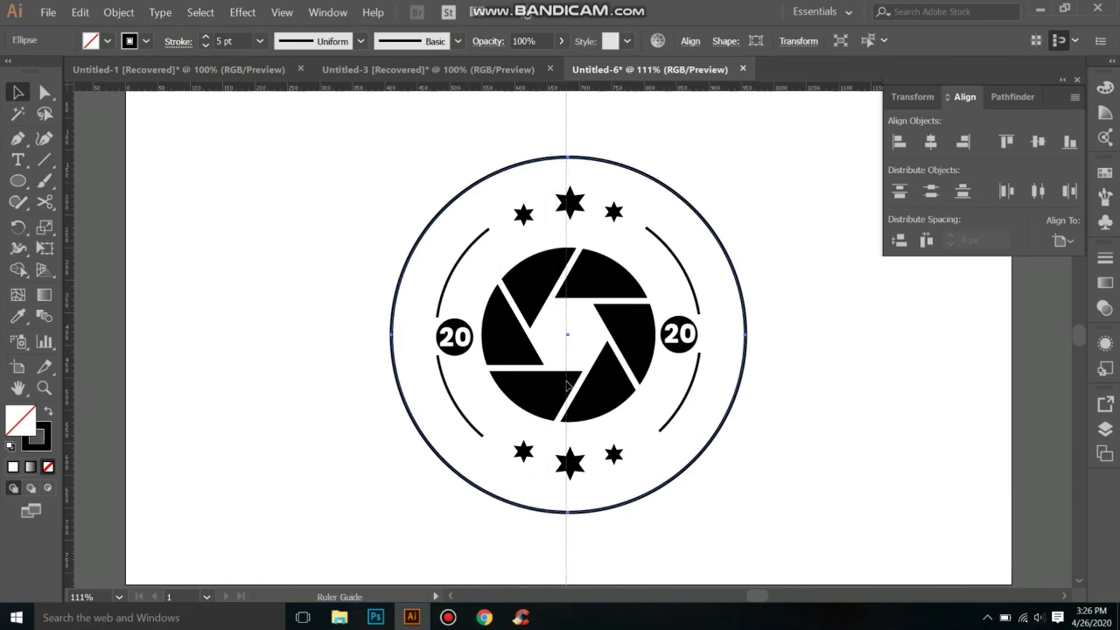
left_click_drag(568, 385, 568, 386)
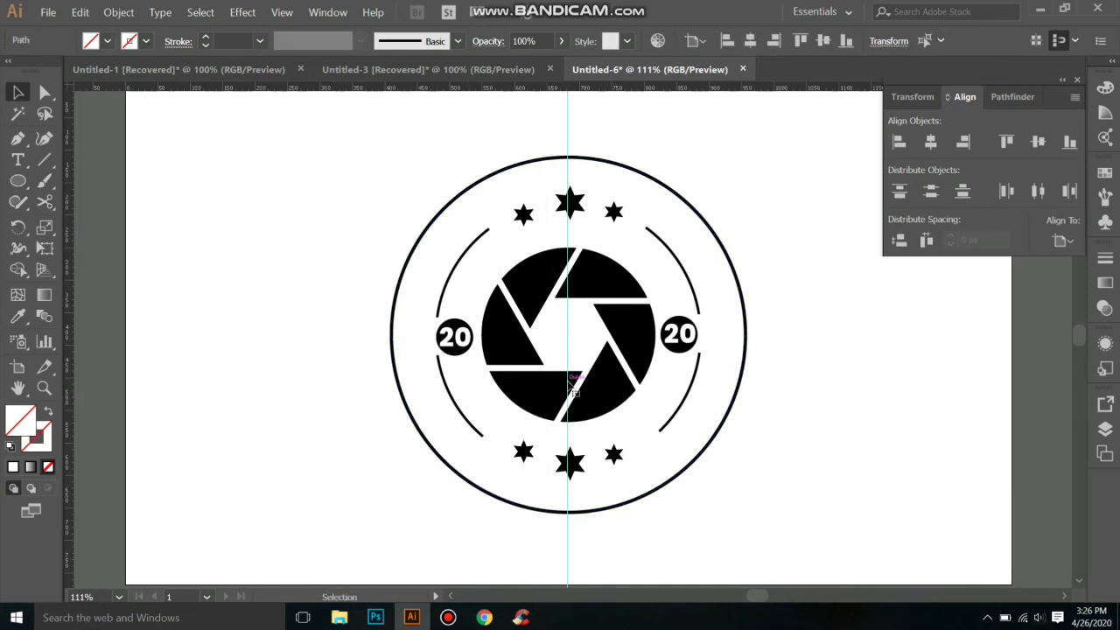
Place a horizontal guide across the emblem's centre and check the crossing point.
left_click(451, 207)
left_click_drag(512, 90, 595, 336)
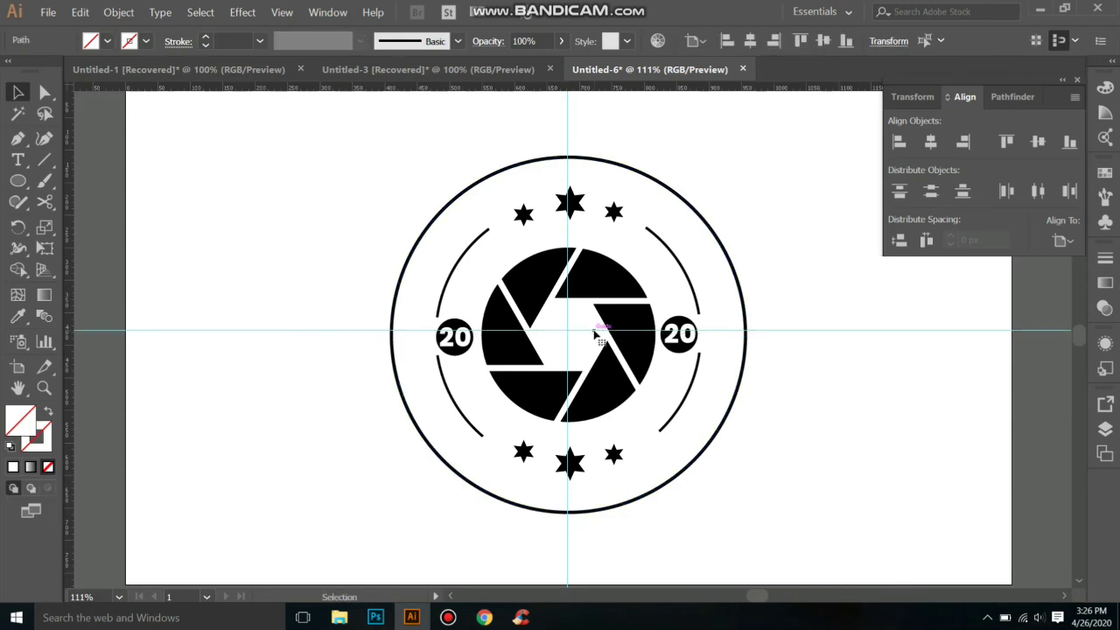
left_click(595, 332)
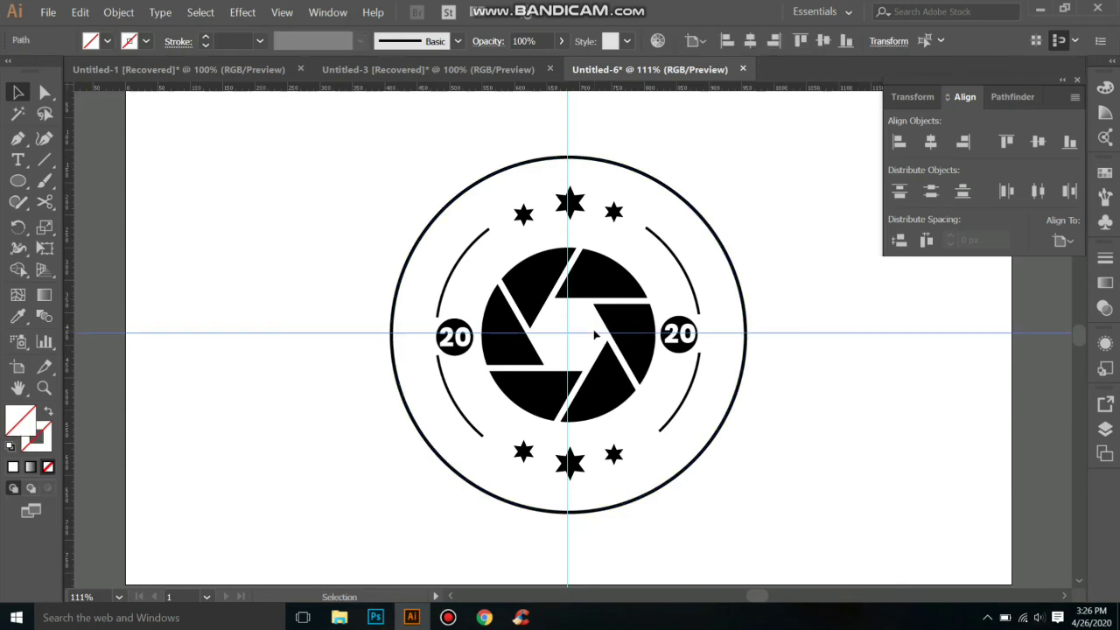
left_click_drag(595, 334, 396, 270)
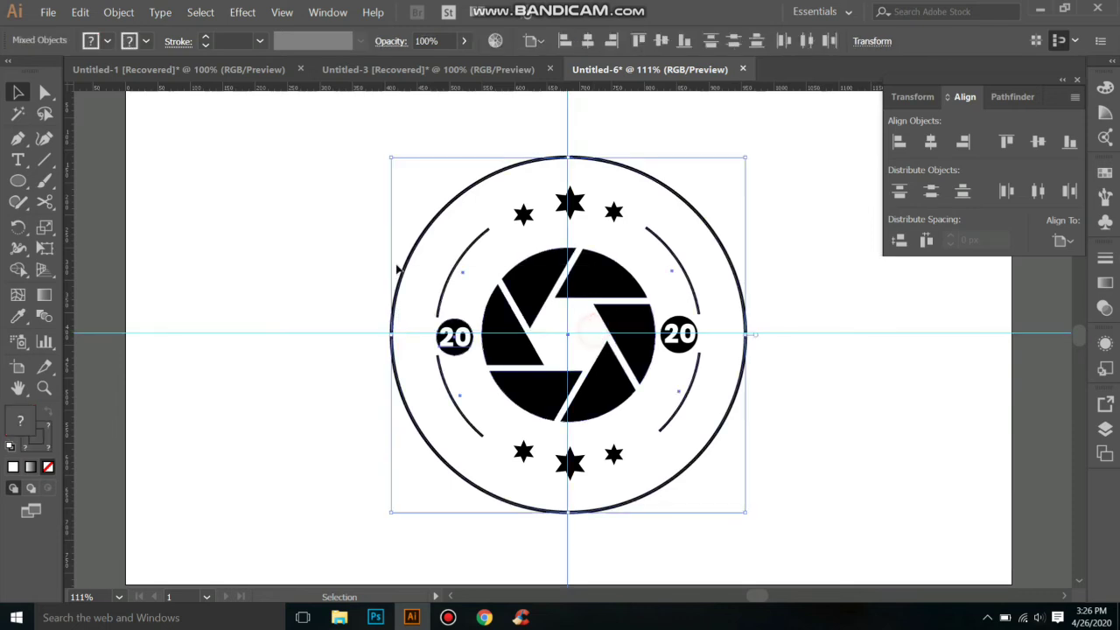
left_click(316, 247)
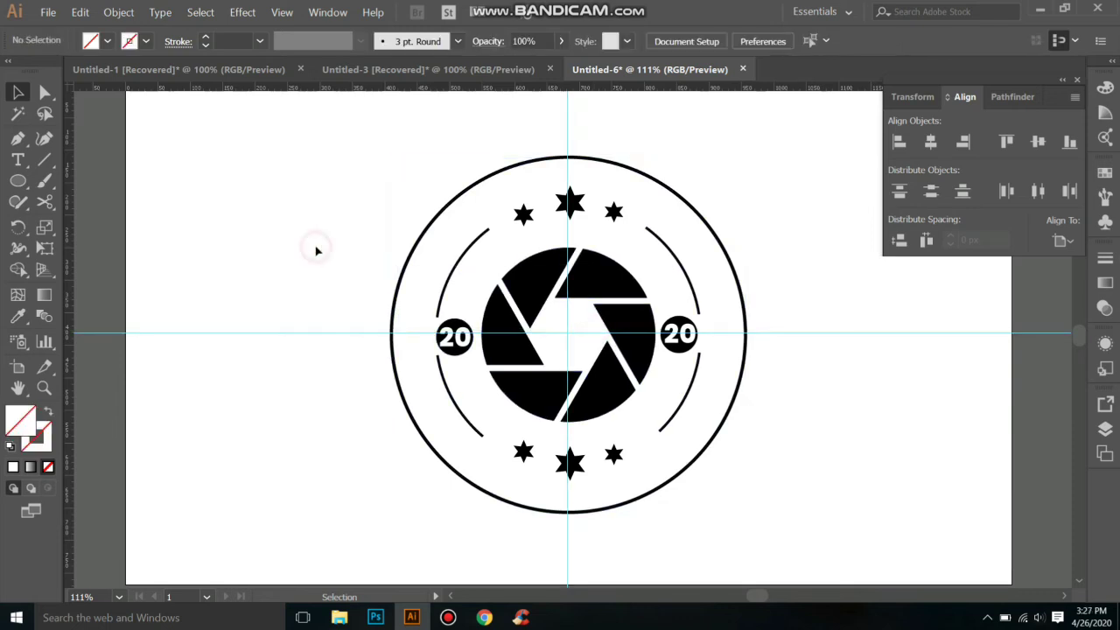
left_click(567, 344)
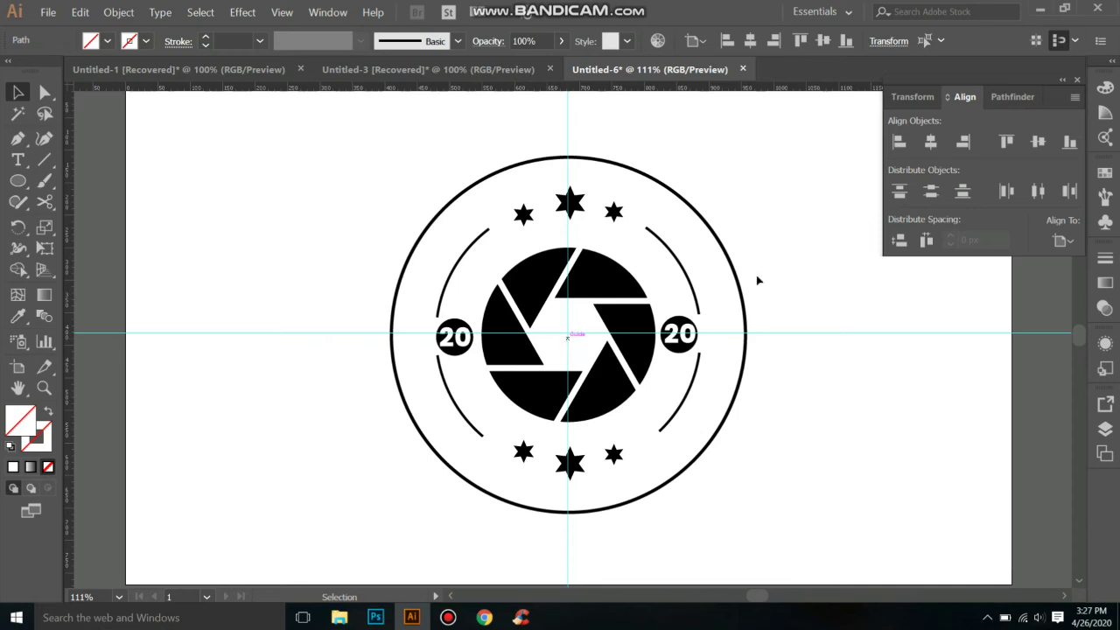
left_click(745, 298)
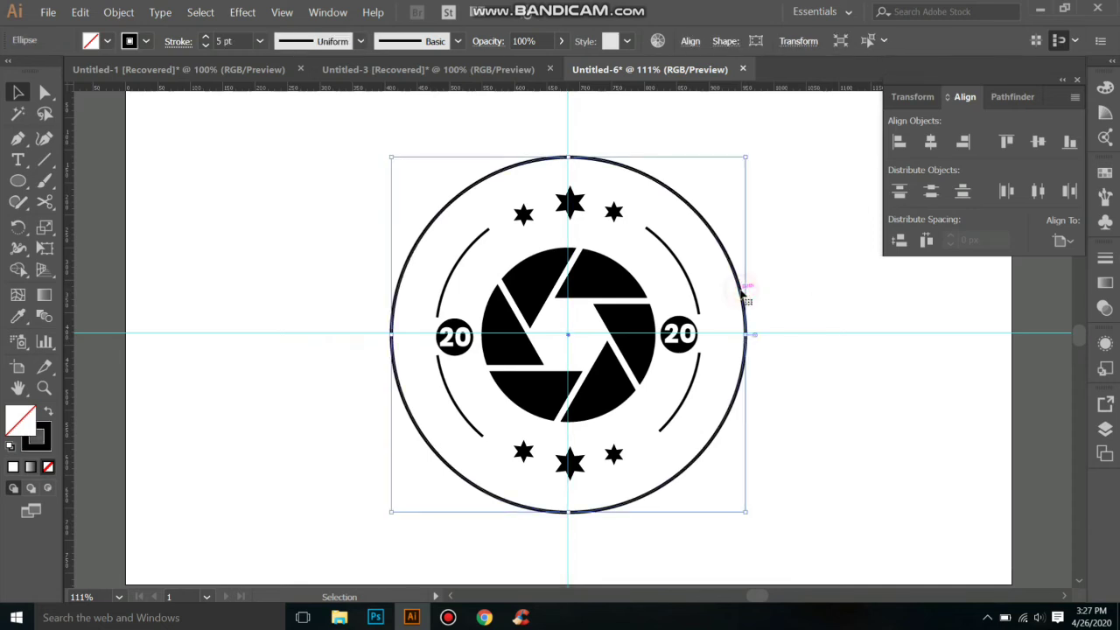
left_click(568, 354)
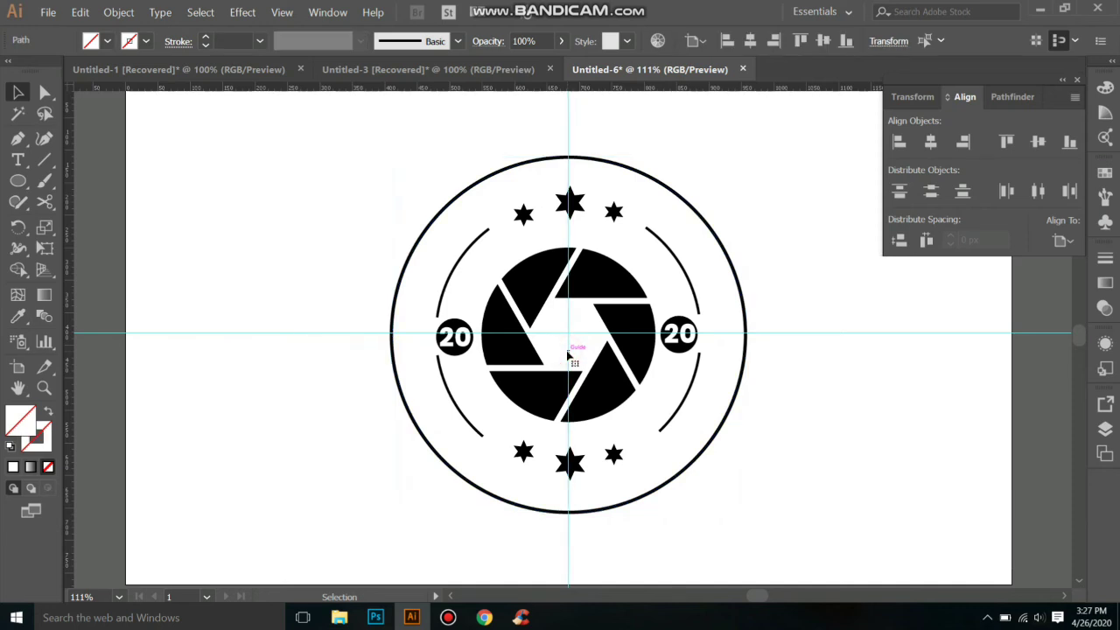
left_click(370, 237)
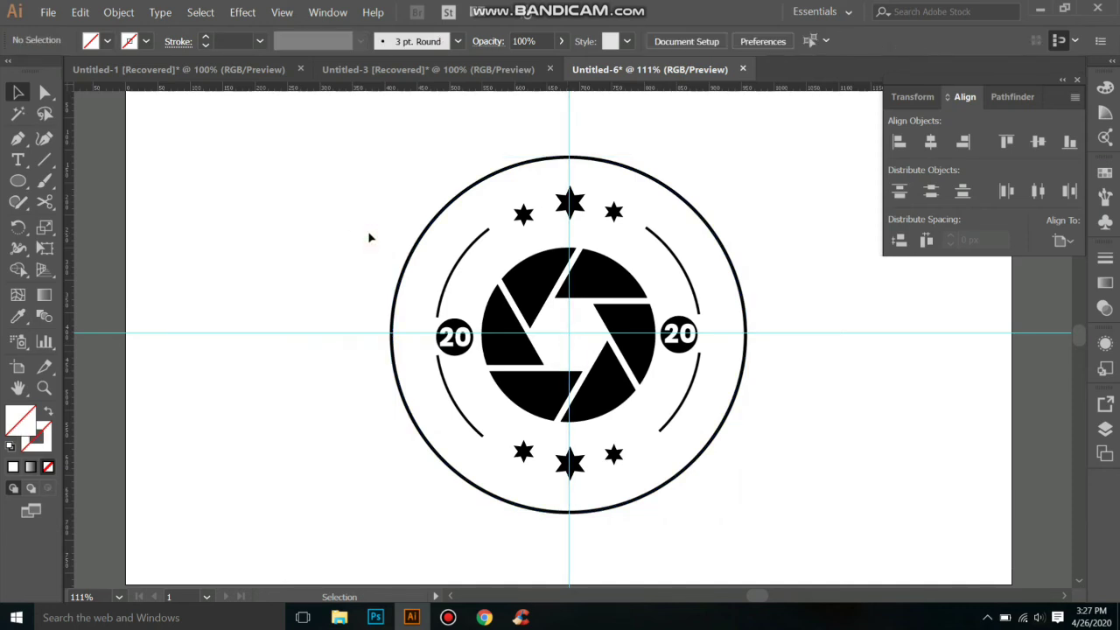
Draw a short vertical tick on the guide above the outer ring with a black 4 pt stroke.
left_click(44, 165)
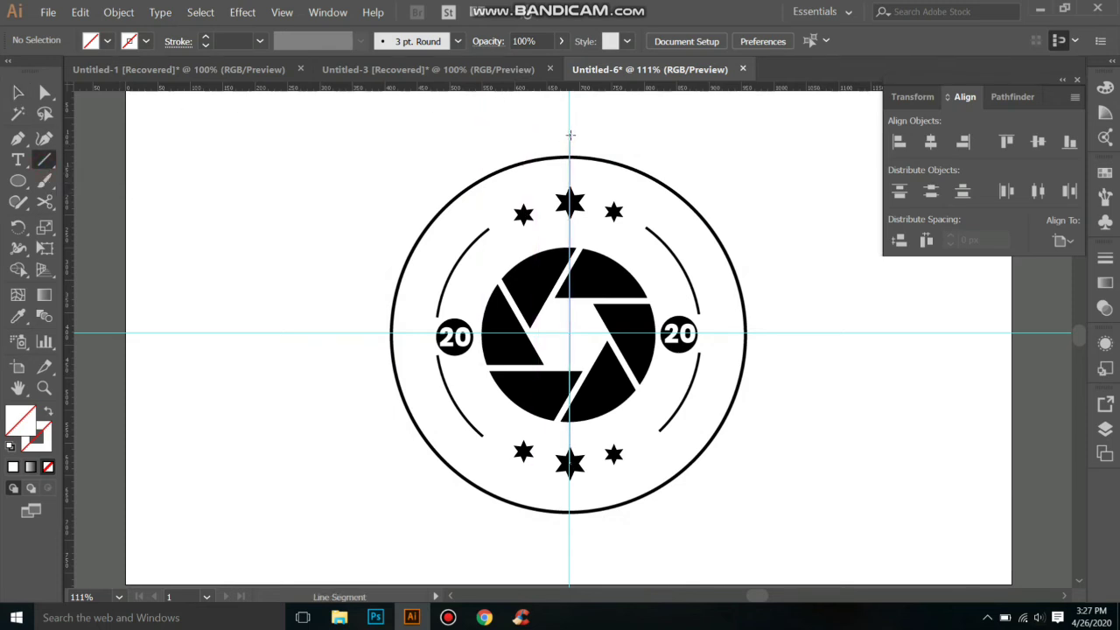
left_click_drag(568, 134, 568, 152)
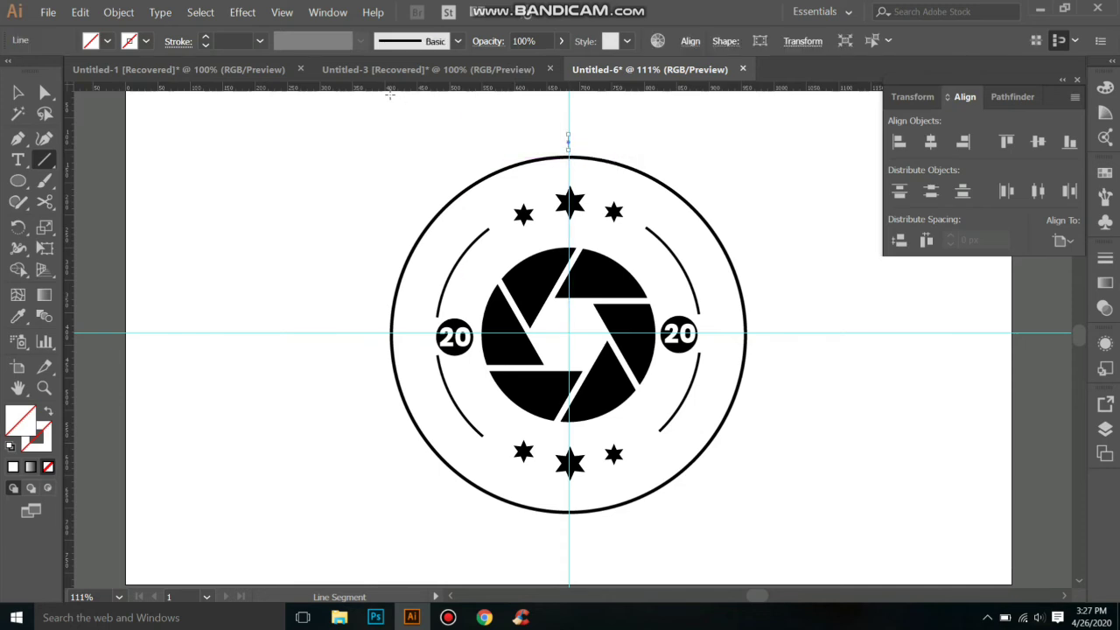
left_click(208, 41)
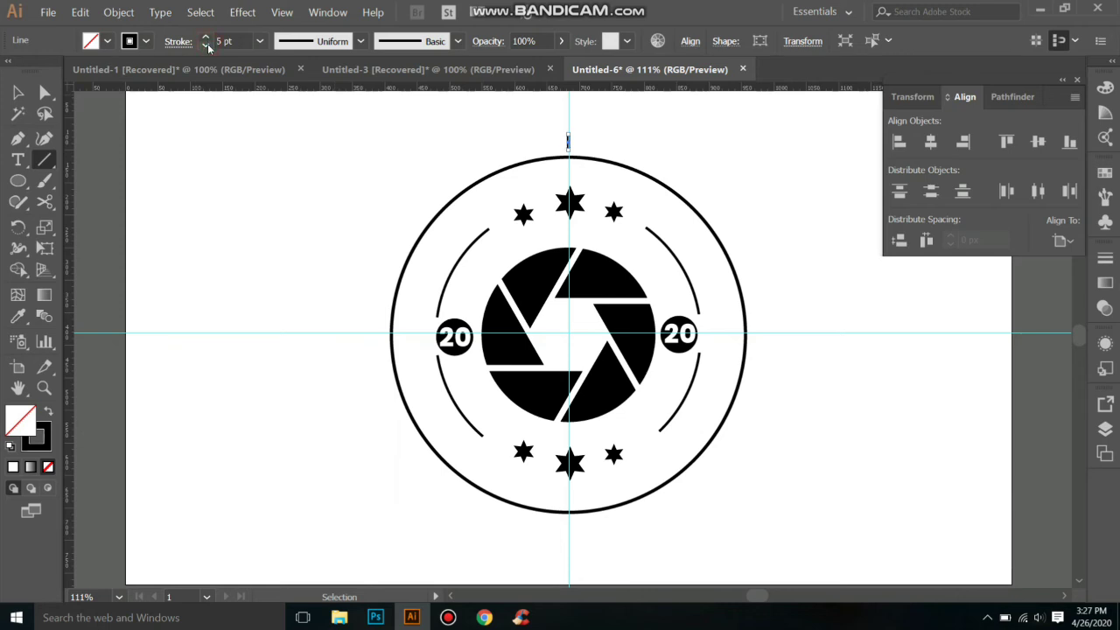
left_click(207, 45)
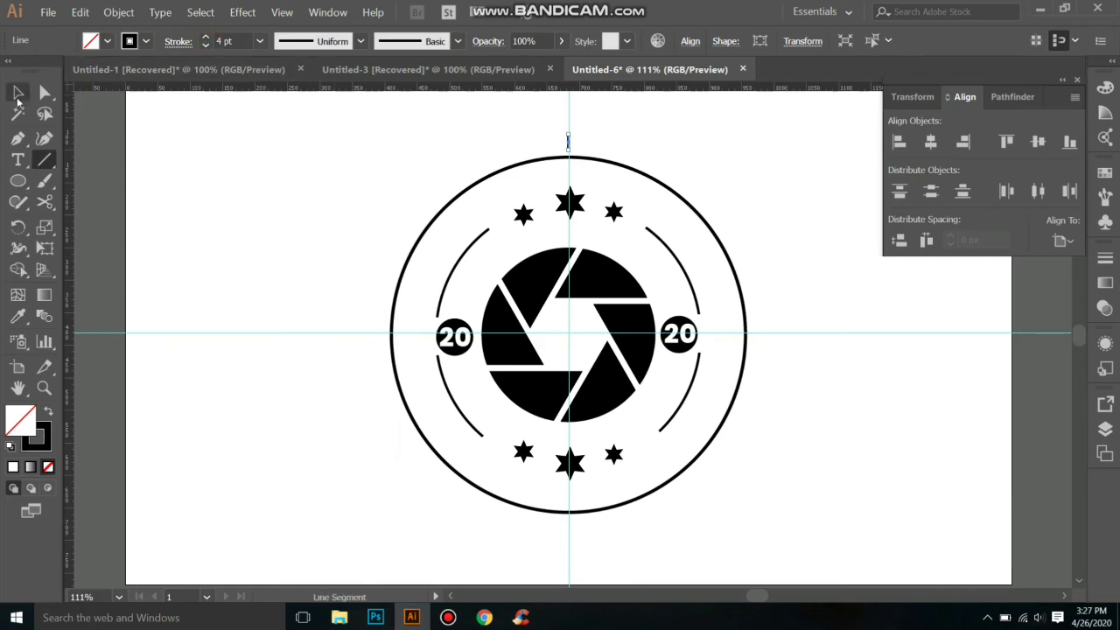
left_click(18, 97)
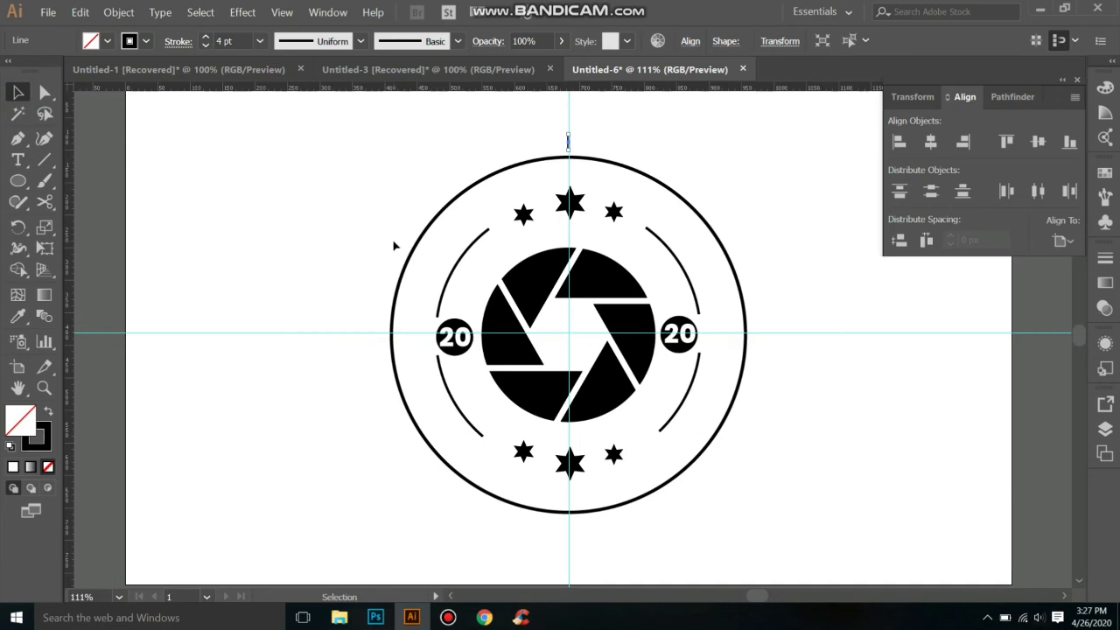
left_click(18, 229)
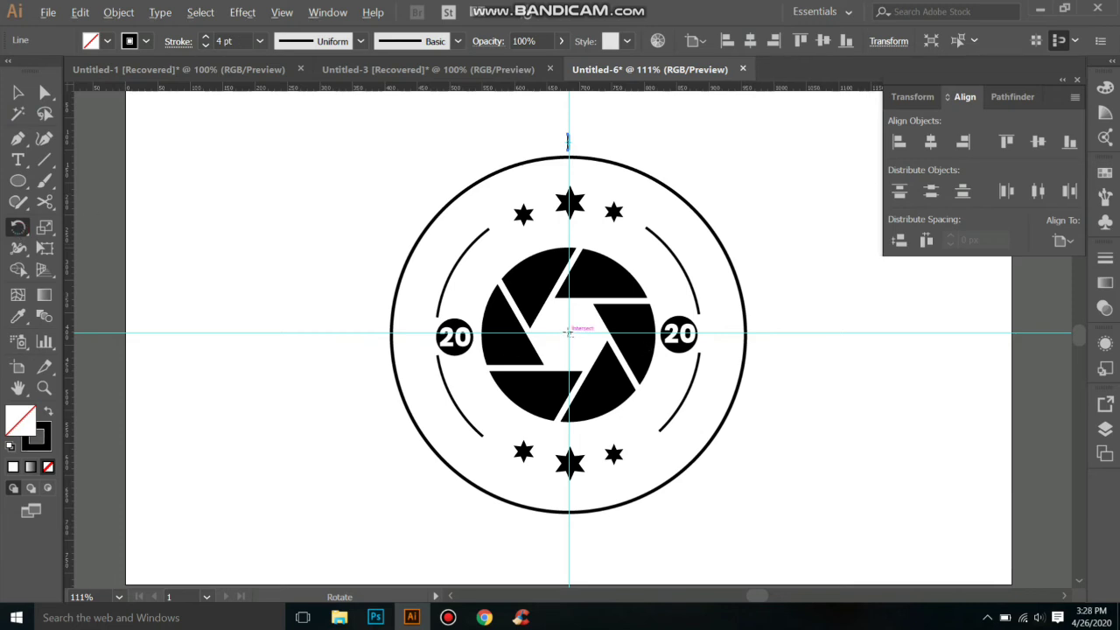
Copy the tick 2.5° around the logo centre and repeat for more ticks on one side.
left_click(570, 331, "alt")
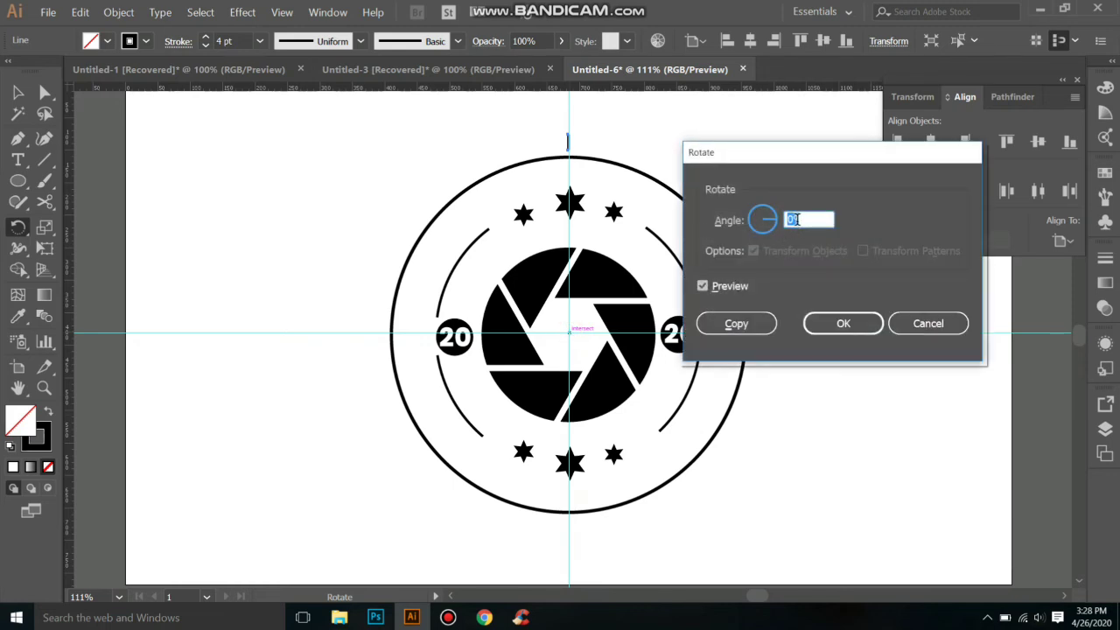
type("5")
left_click(704, 287)
left_click(704, 287)
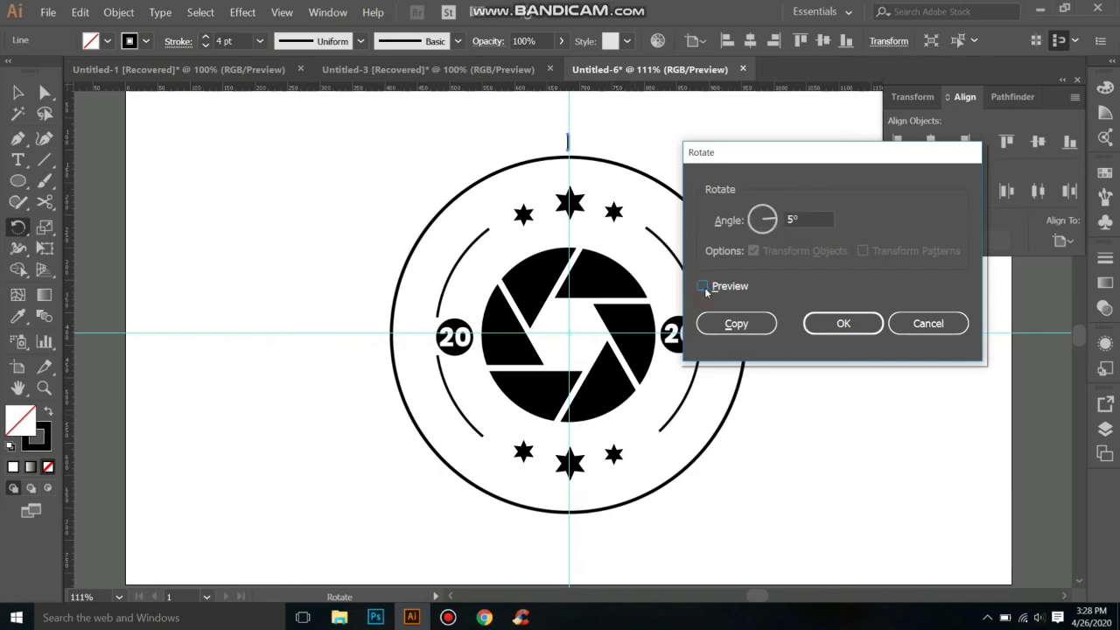
left_click(793, 219)
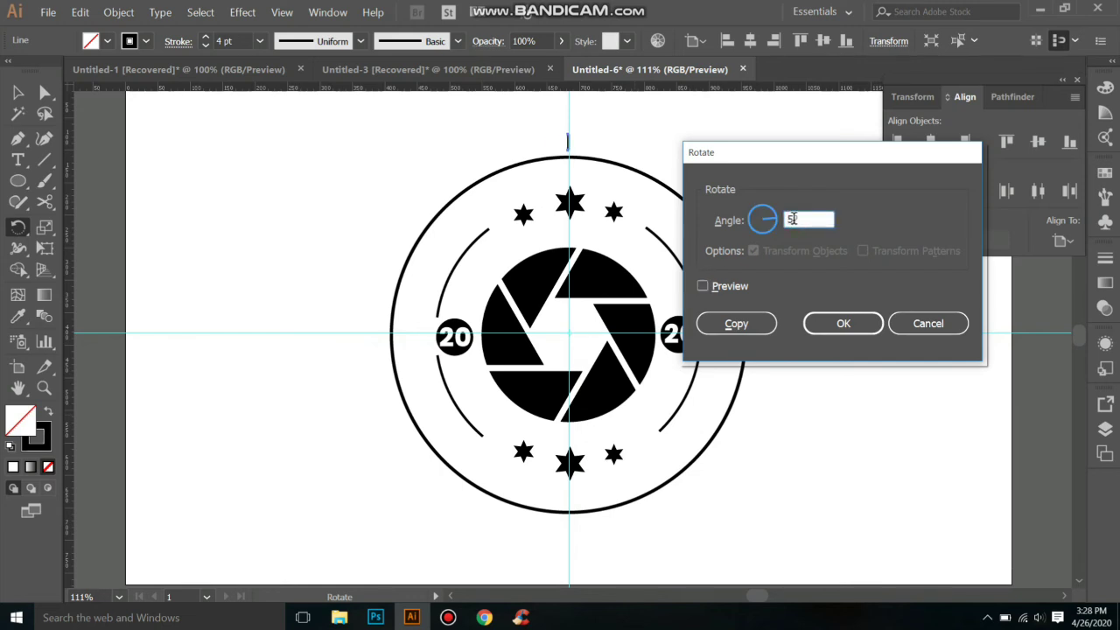
type("2.")
left_click(704, 287)
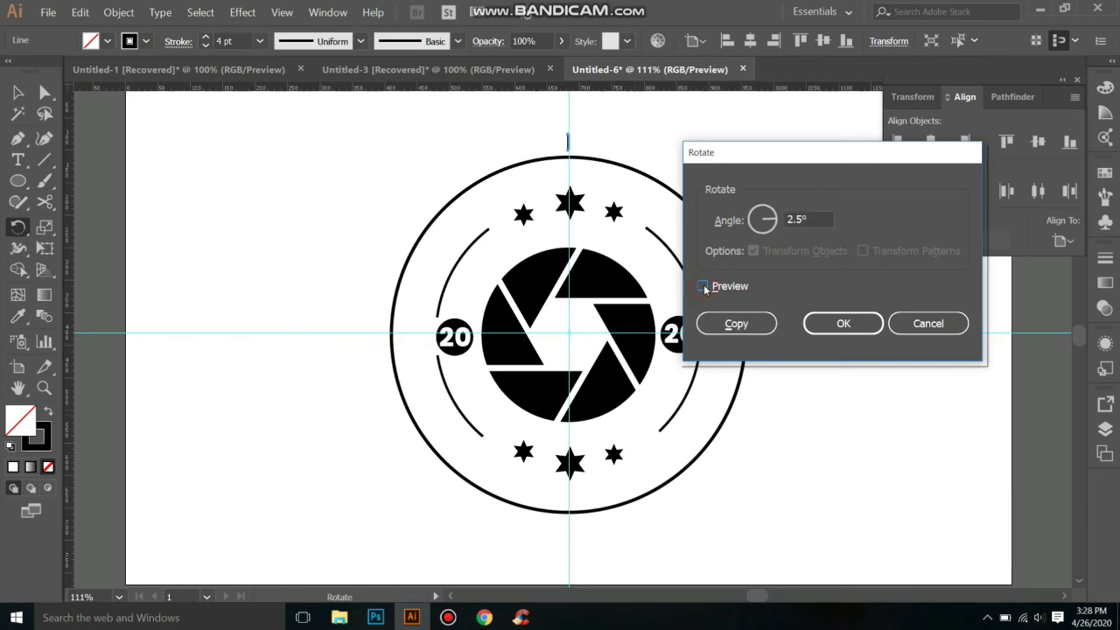
left_click(727, 324)
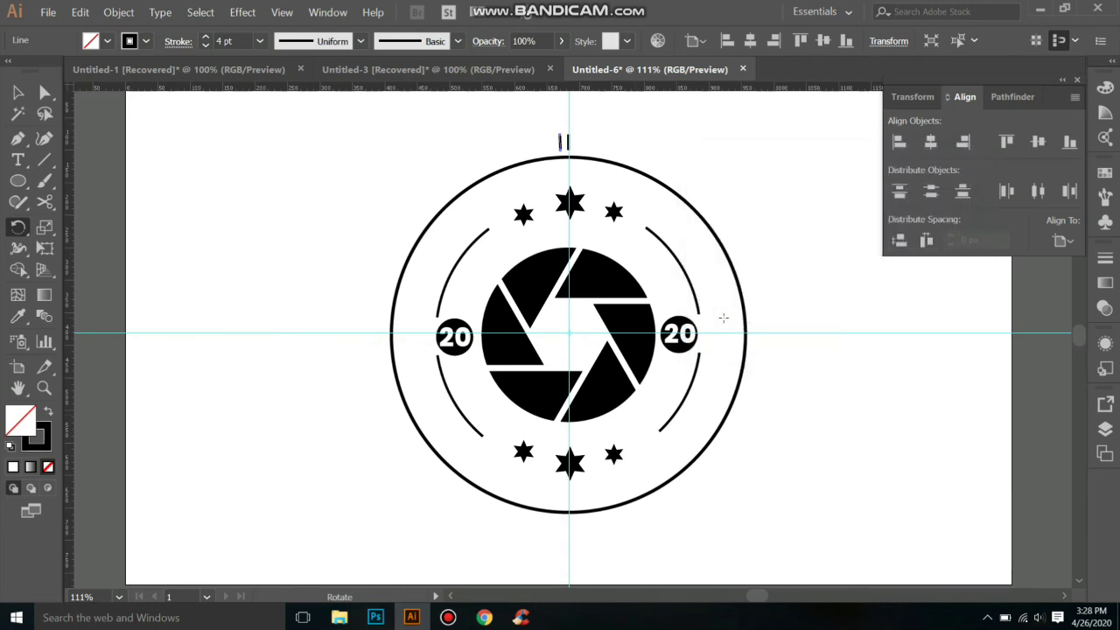
key("ctrl+d")
key("ctrl+d")
key("ctrl+d")
Copy the top tick at -2.5° around the centre and repeat for ticks on the other side.
key("v")
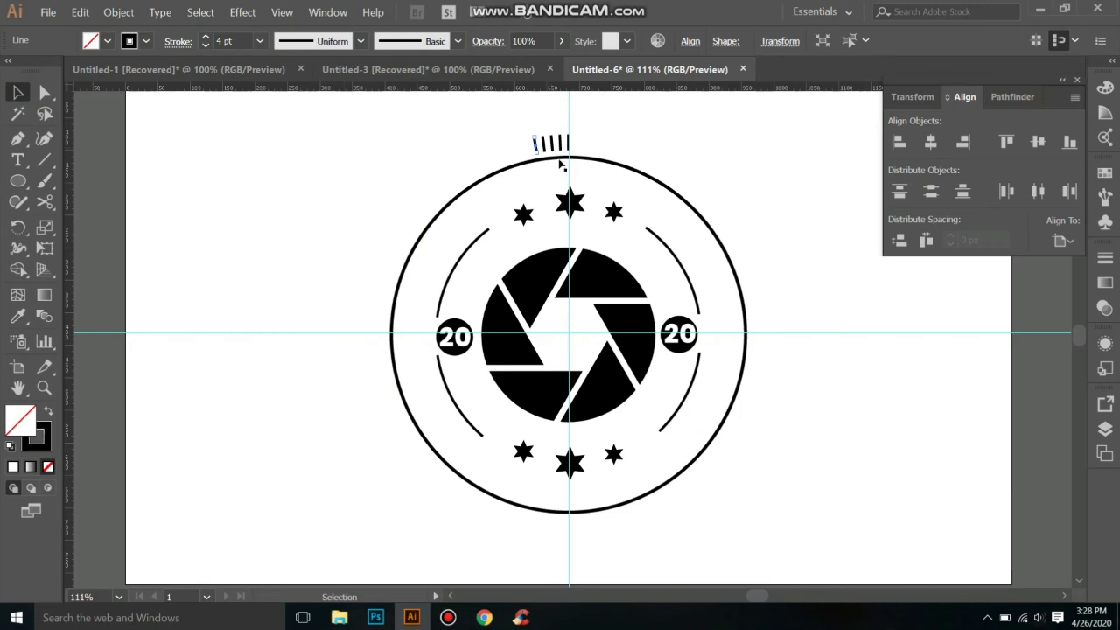
left_click(569, 143)
left_click(18, 227)
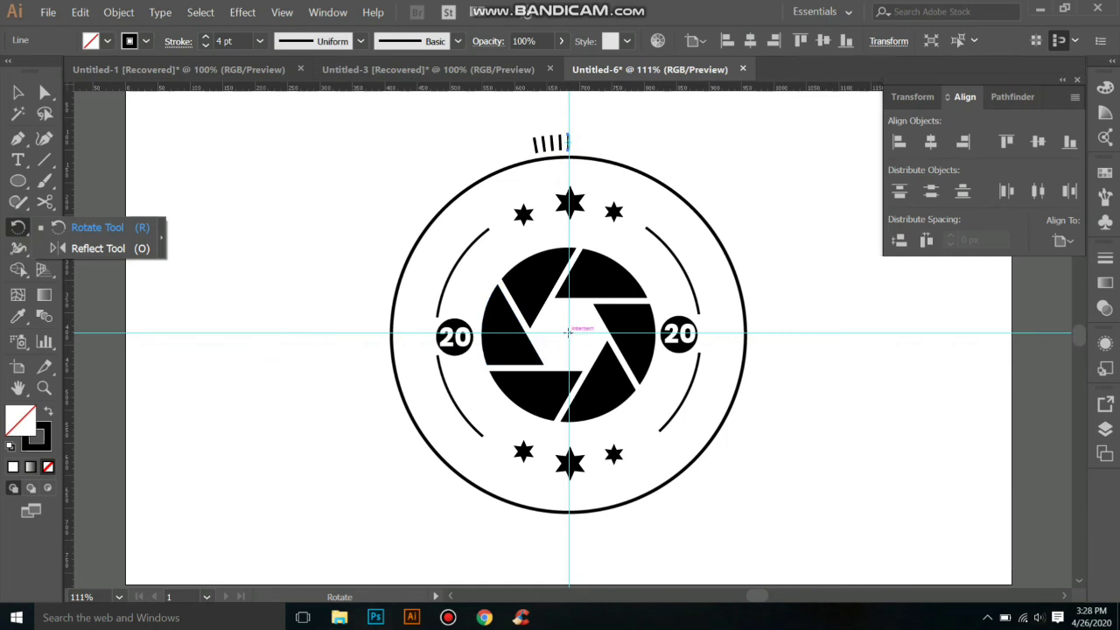
left_click(568, 332)
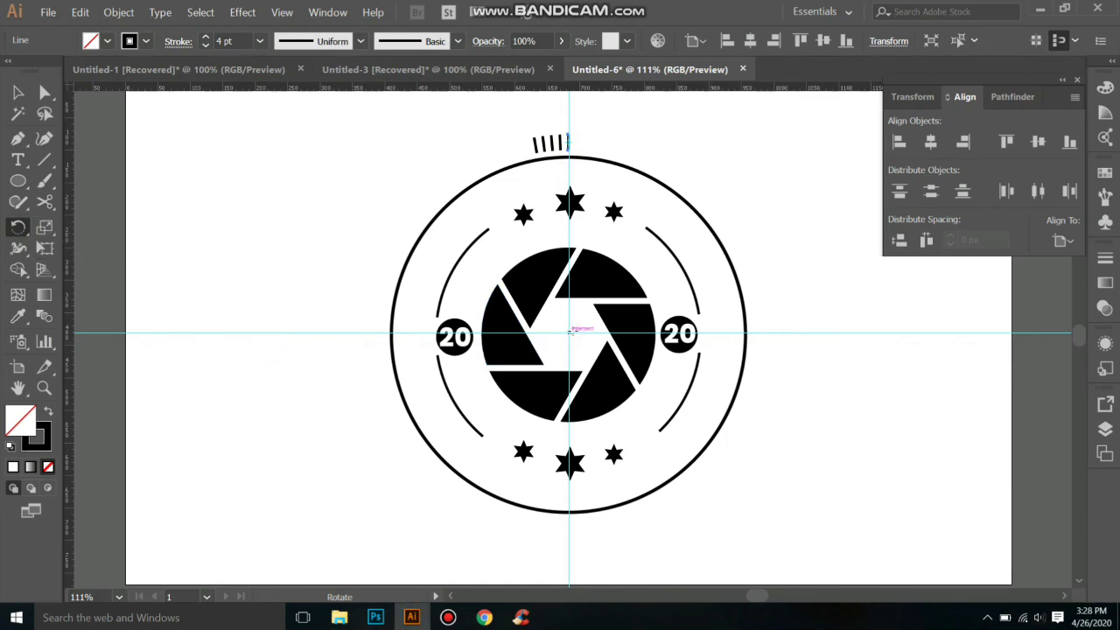
left_click(569, 332, "alt")
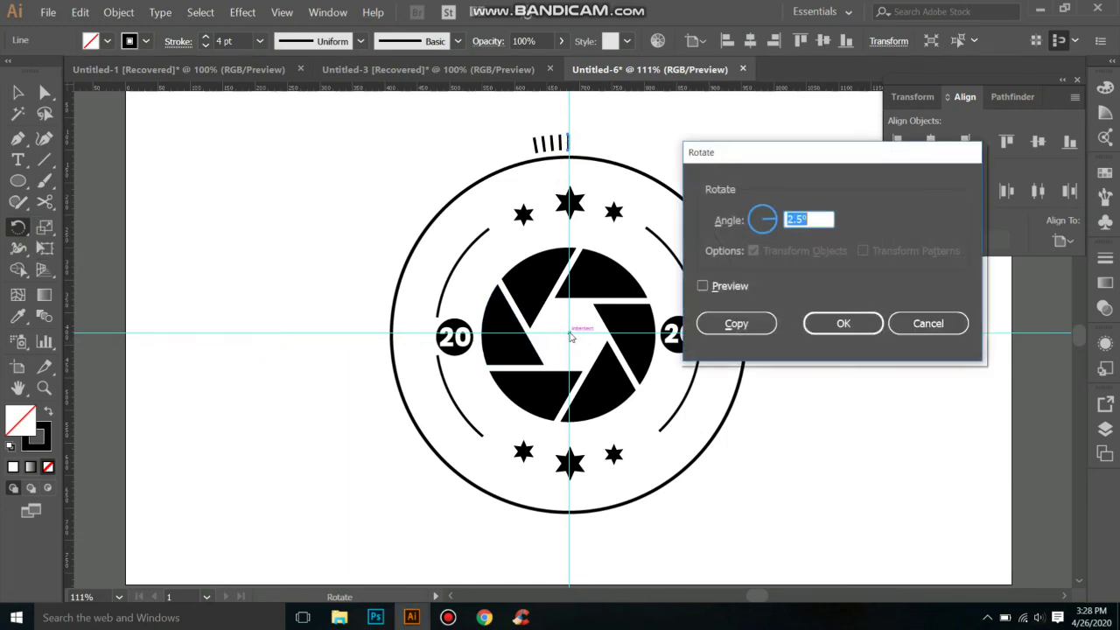
left_click(788, 218)
type("-")
left_click(703, 287)
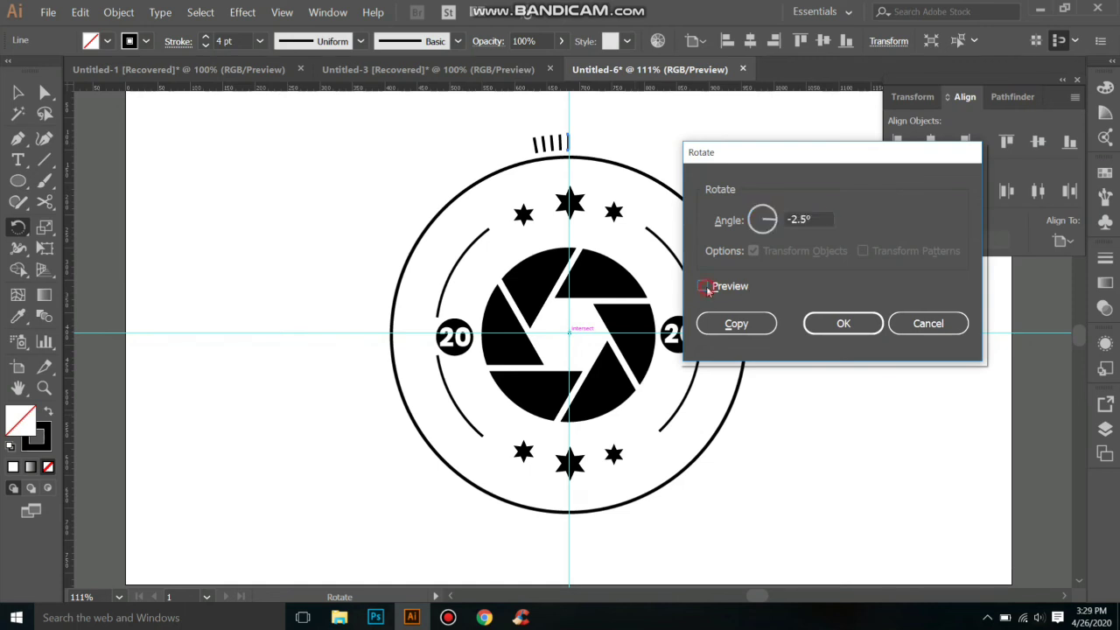
left_click(719, 325)
key("ctrl+d")
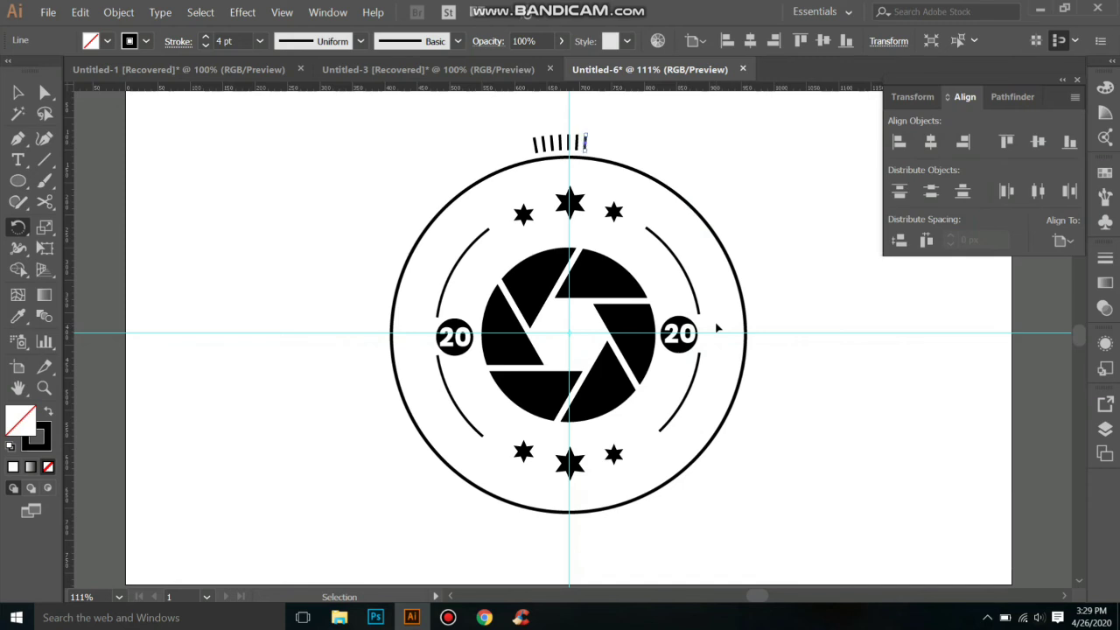
key("ctrl+d")
key("ctrl+d")
left_click(18, 92)
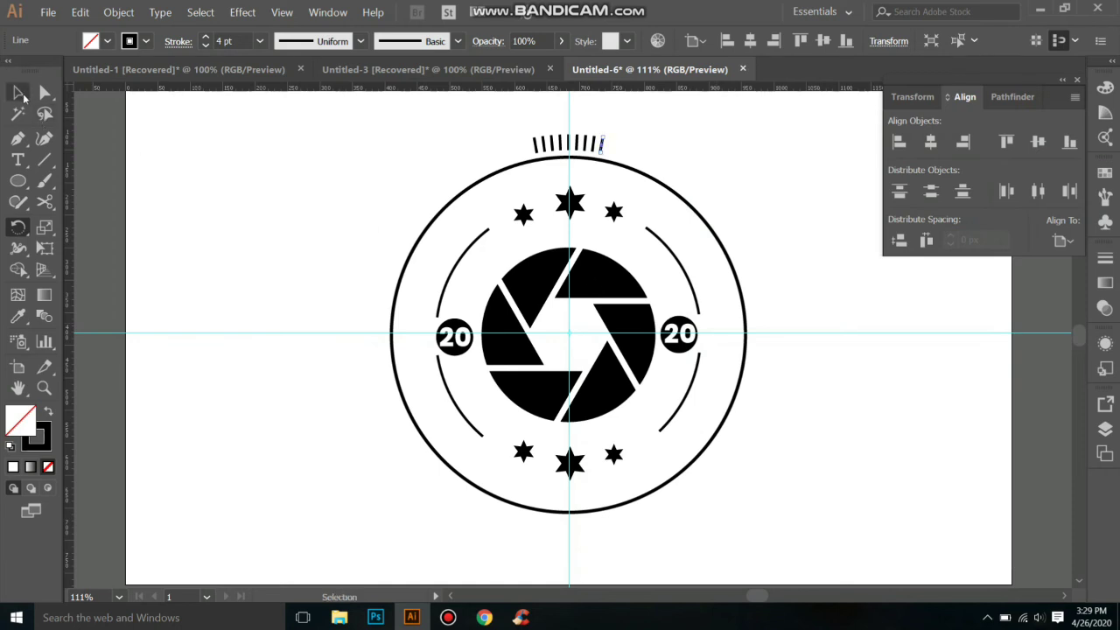
Zoom in and select all nine tick marks above the outer ring.
left_click(349, 261)
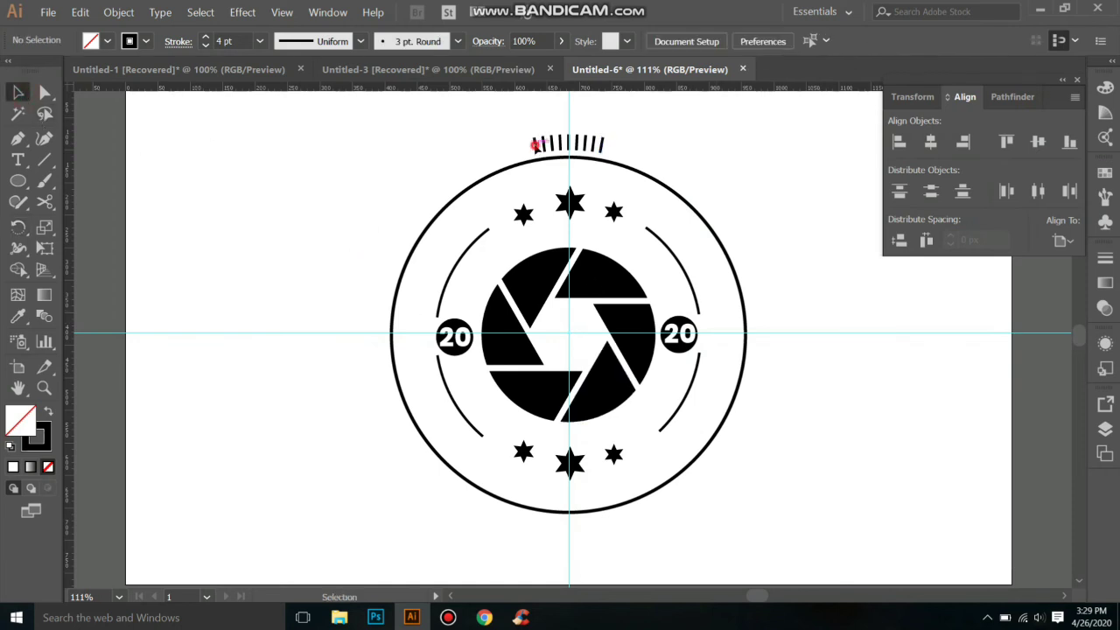
left_click(536, 144)
left_click_drag(558, 147, 554, 146)
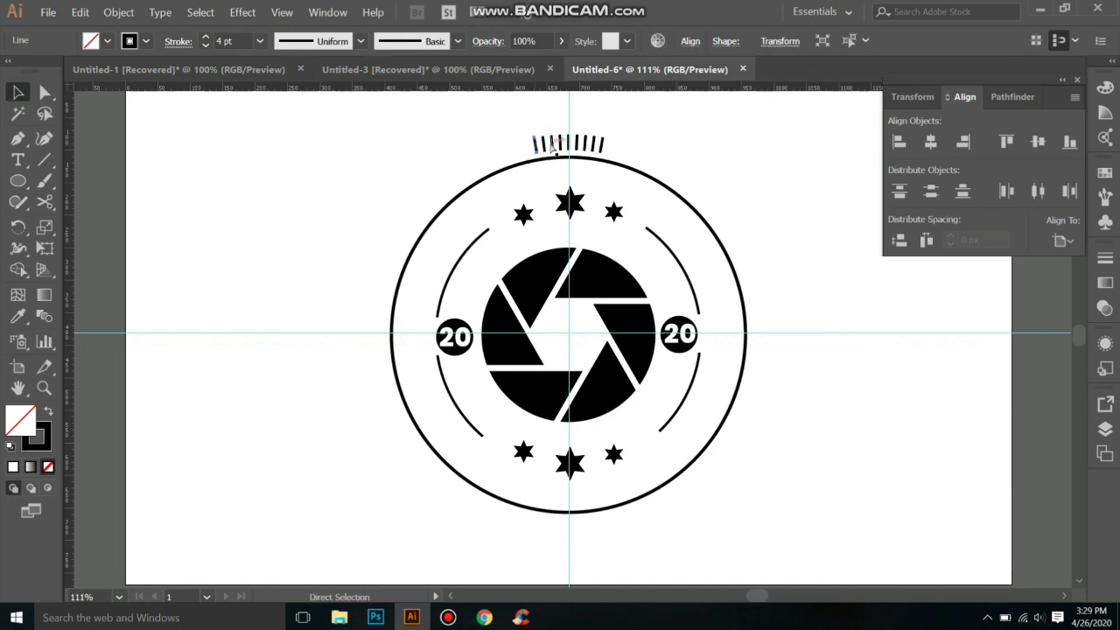
key("ctrl+plus")
key("ctrl+plus")
key("ctrl+plus")
key("ctrl+plus")
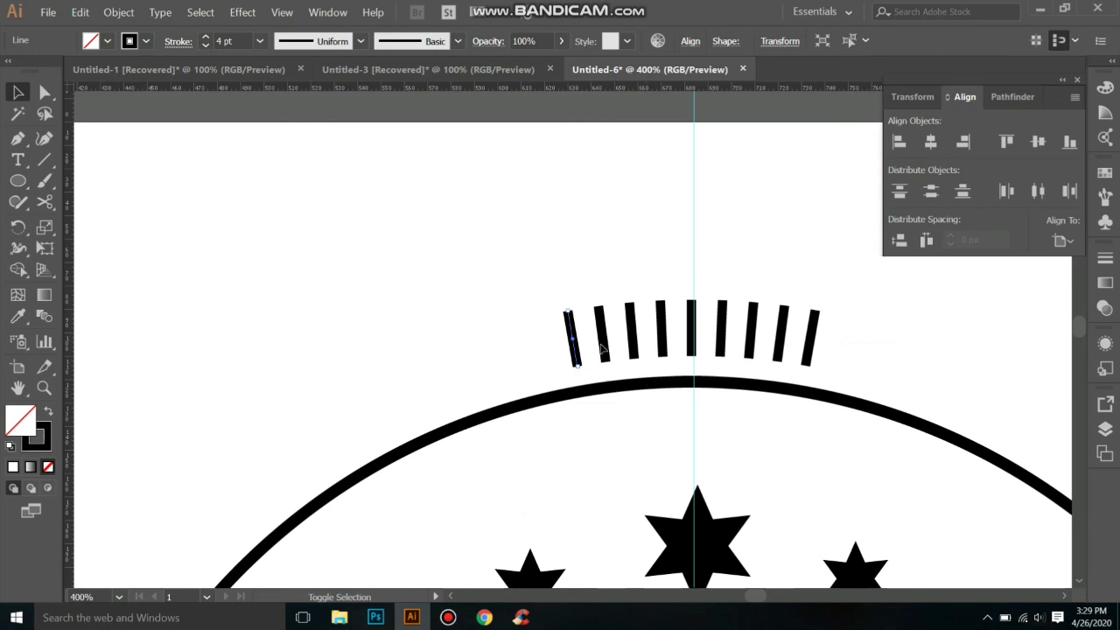
left_click(602, 343, "shift")
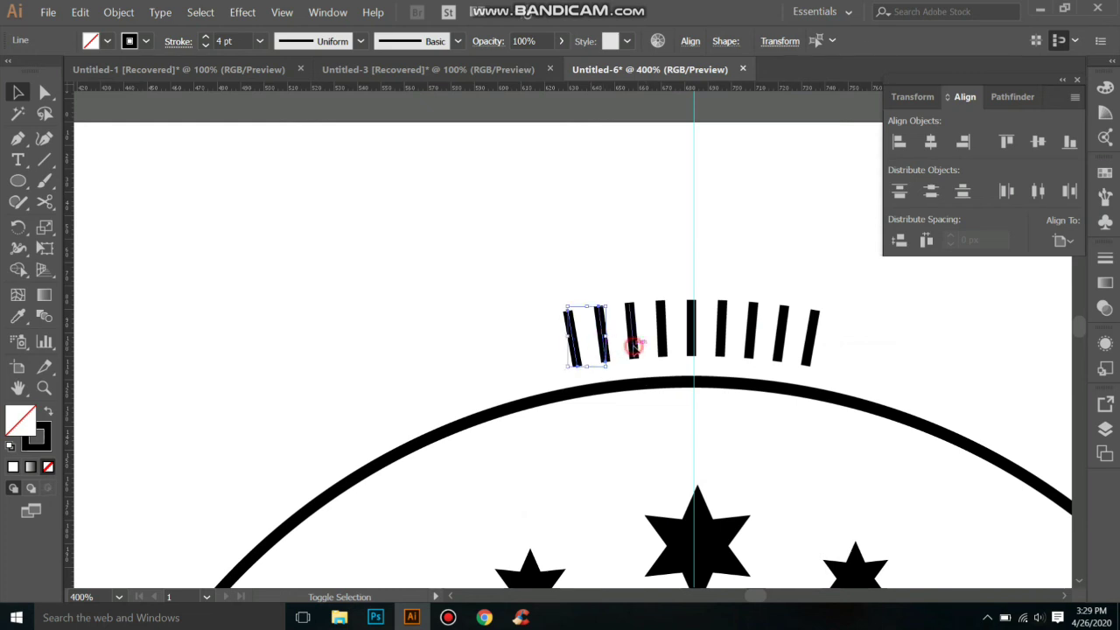
left_click(632, 345, "shift")
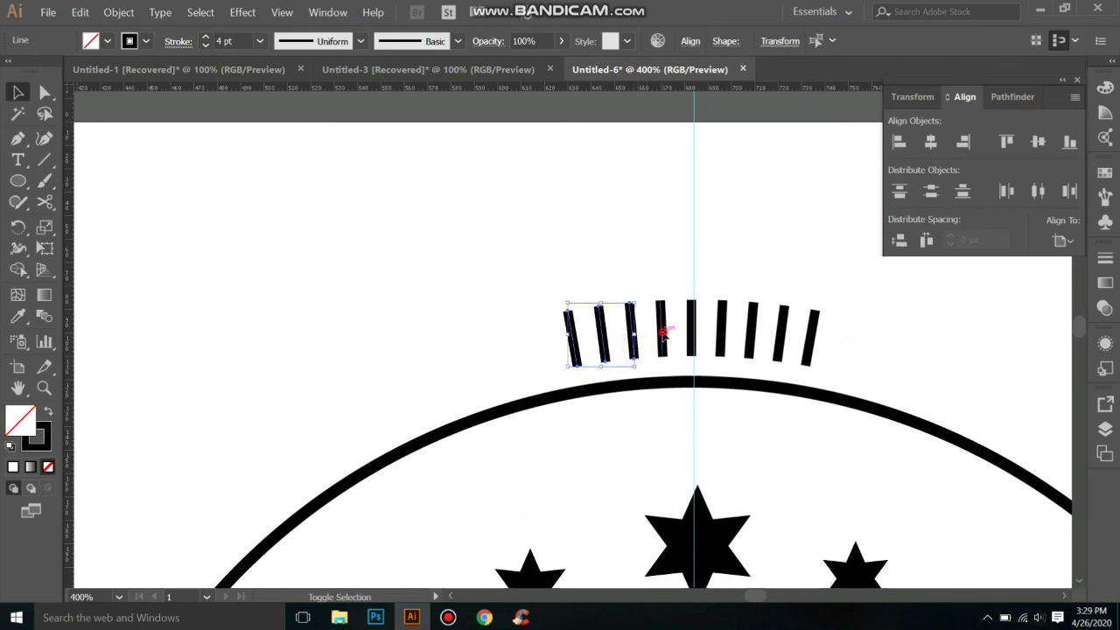
left_click(663, 337, "shift")
left_click(692, 336, "shift")
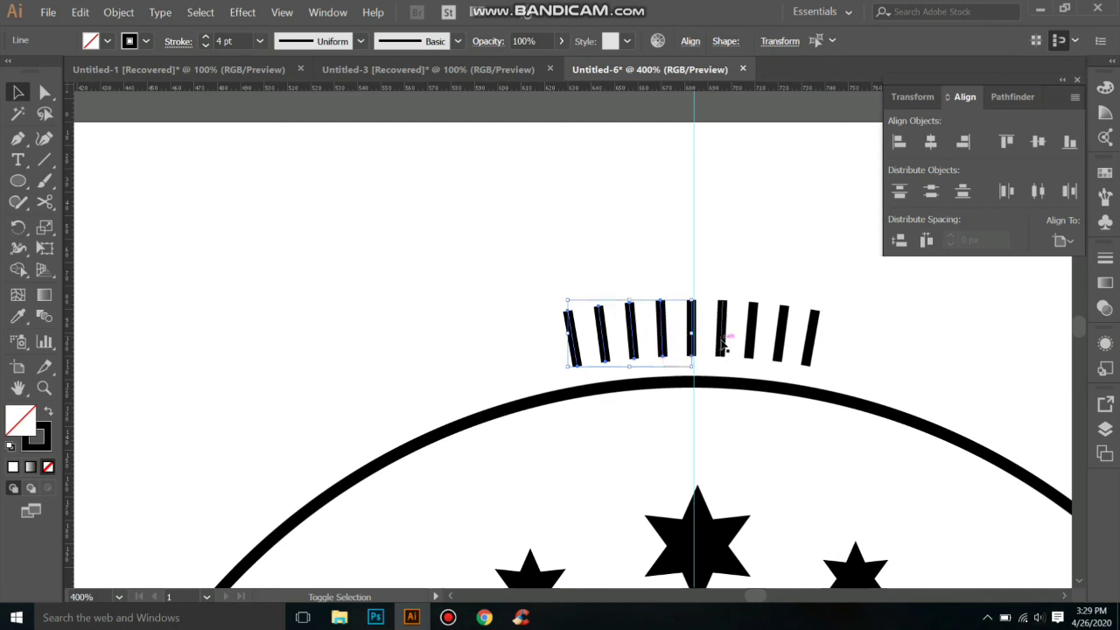
left_click(723, 331, "shift")
left_click(751, 350, "shift")
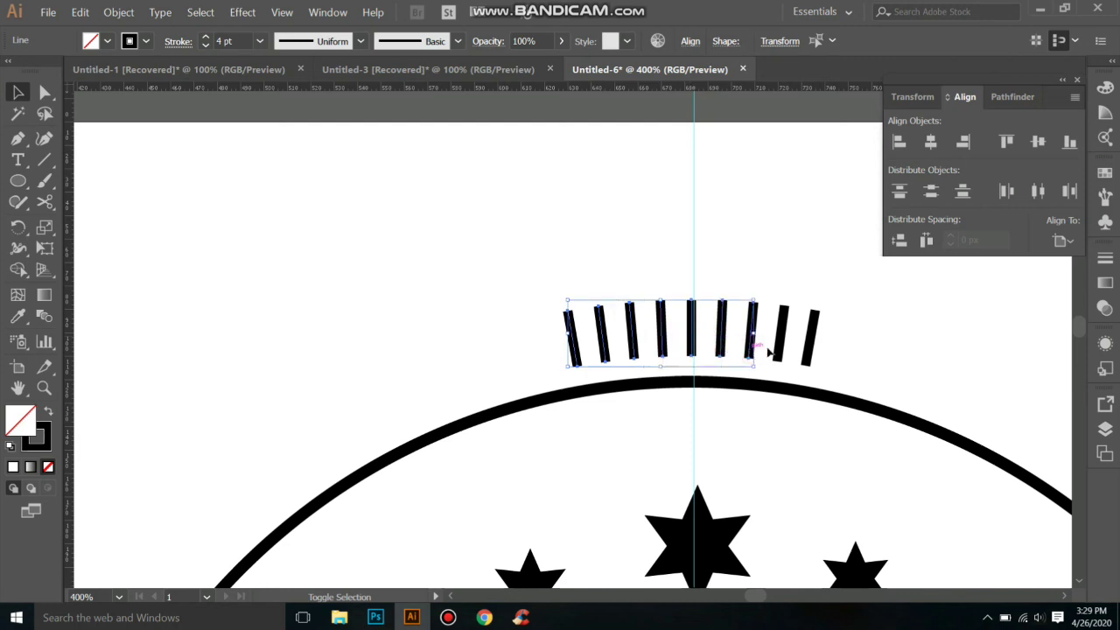
left_click(784, 351, "shift")
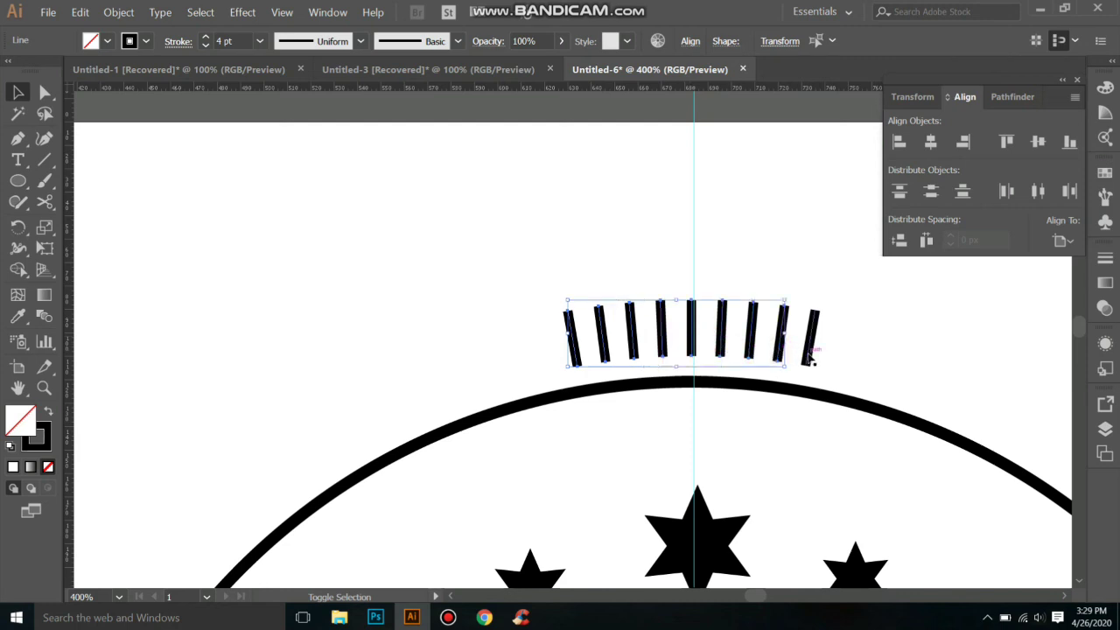
left_click(812, 355, "shift")
Group the nine selected tick marks with Object > Group and check the result.
left_click(114, 11)
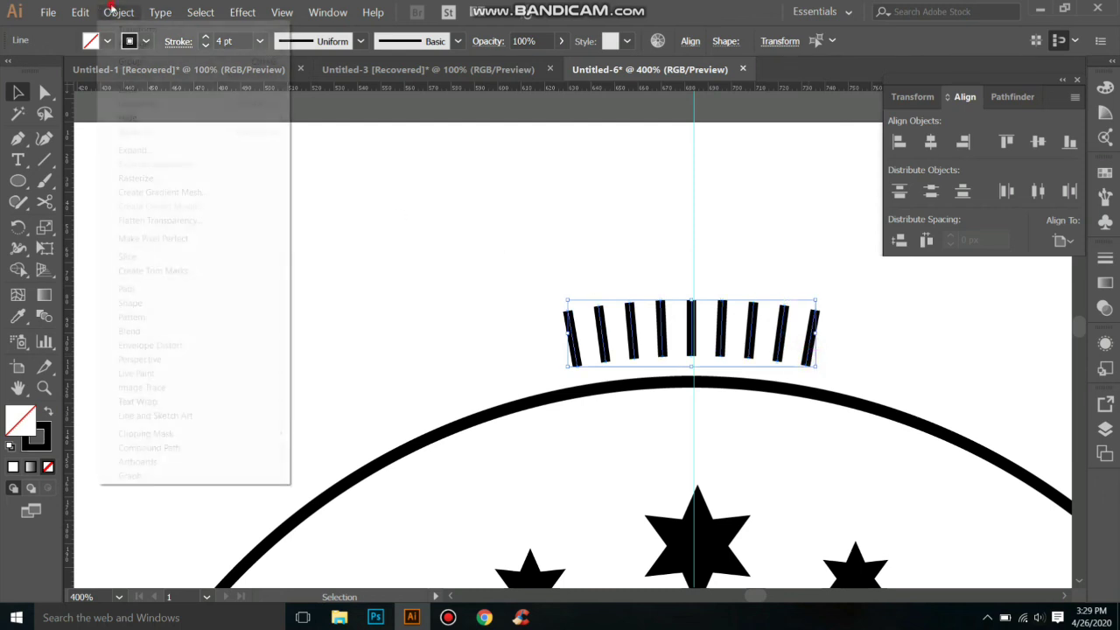
left_click(135, 60)
key("ctrl+0")
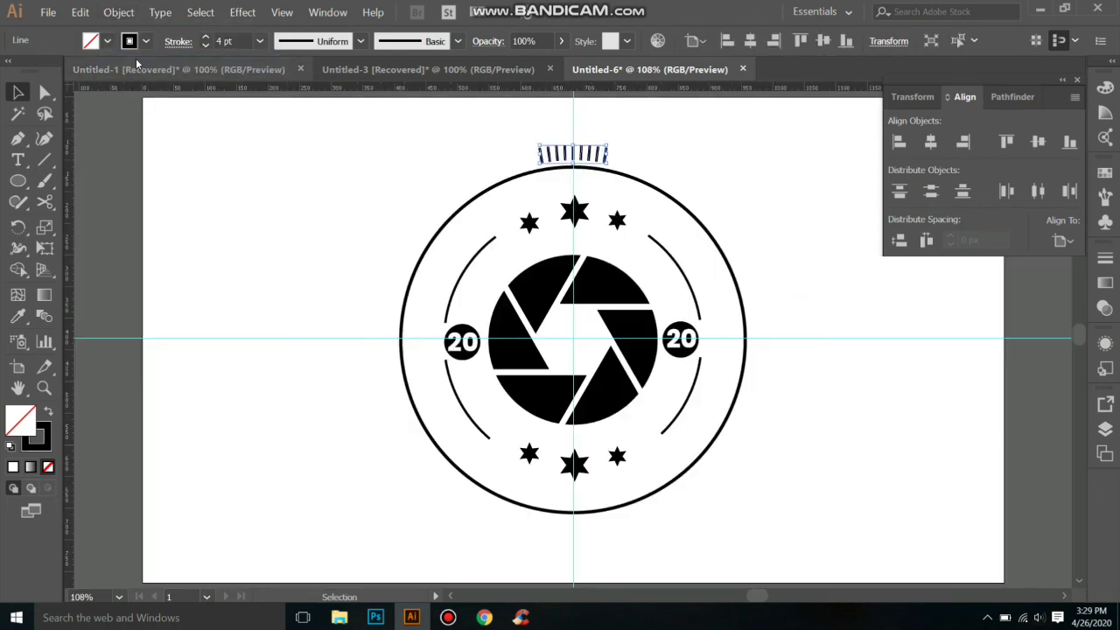
key("ctrl+plus")
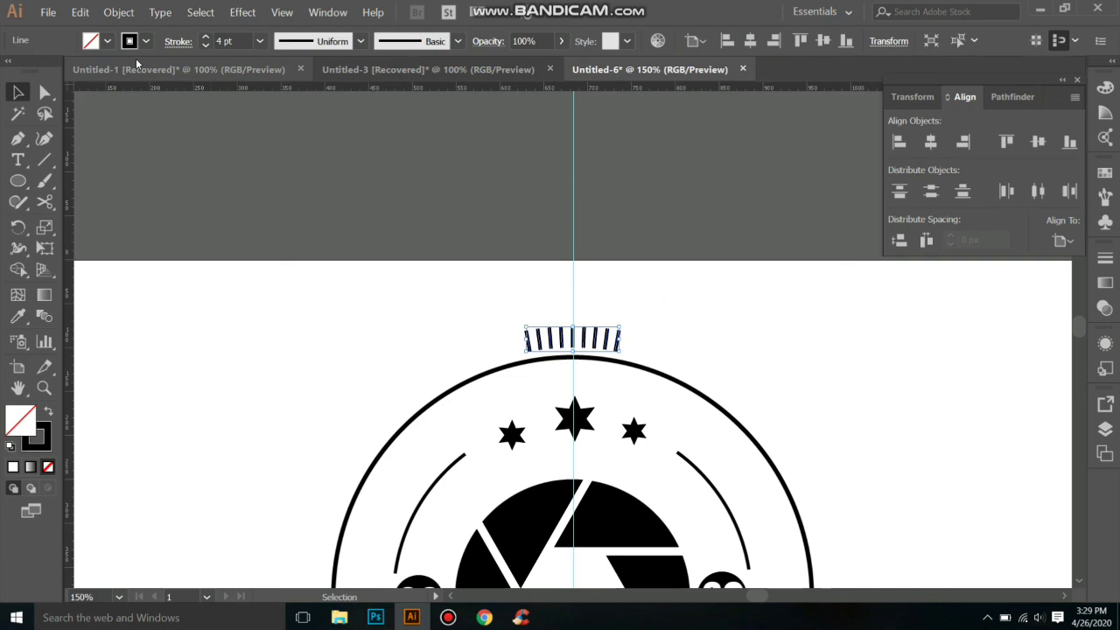
key("ctrl+0")
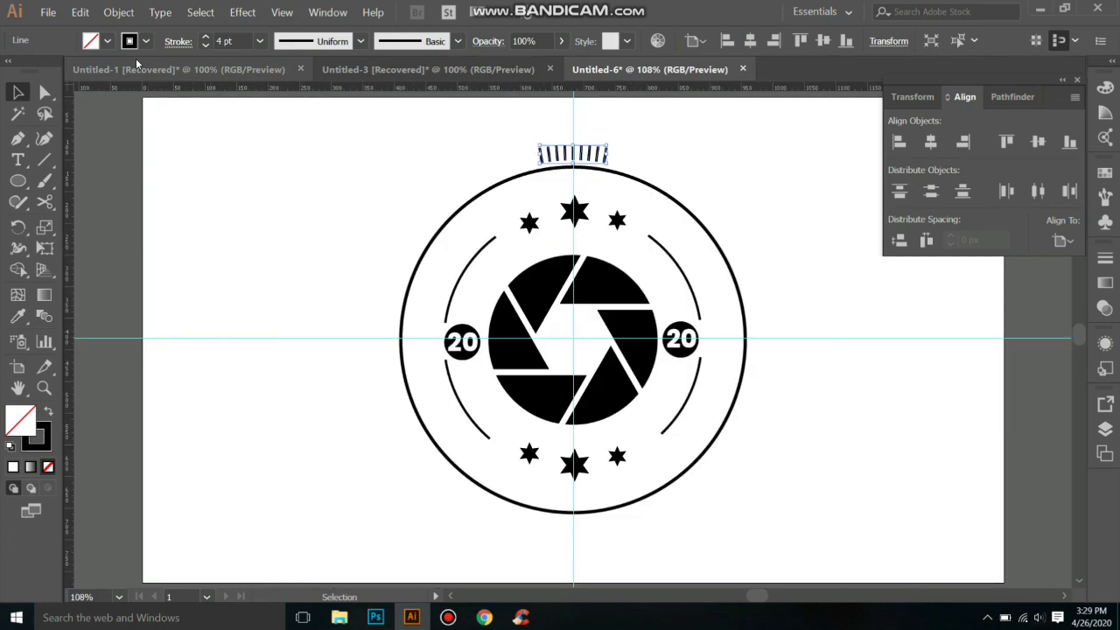
key("ctrl+plus")
key("ctrl+0")
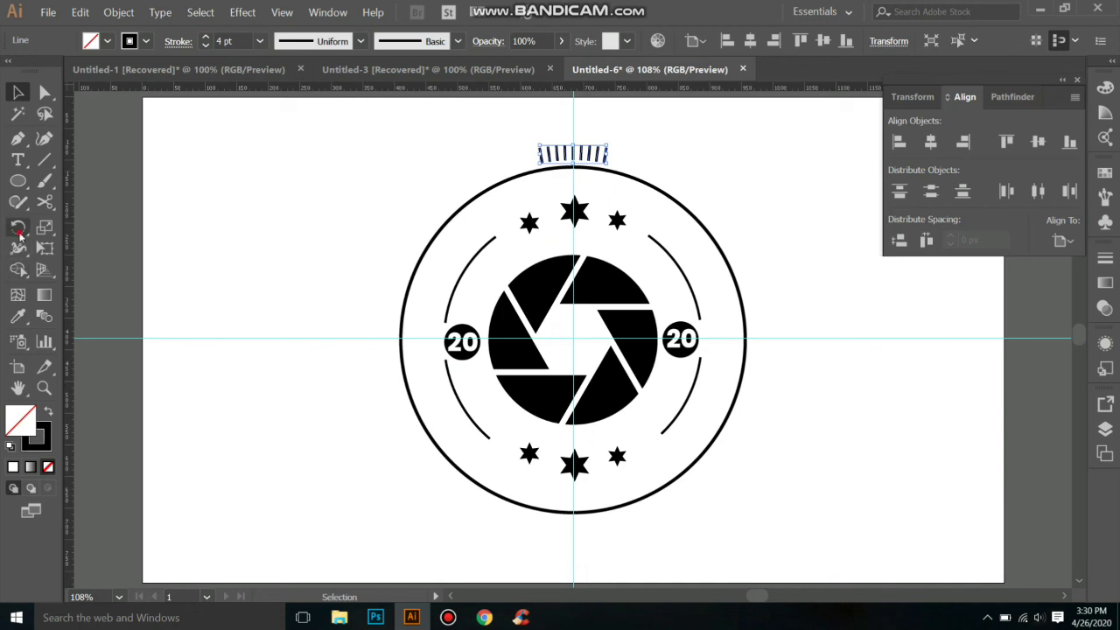
Copy the tick-mark group rotated 30° around the logo centre.
left_click(17, 227)
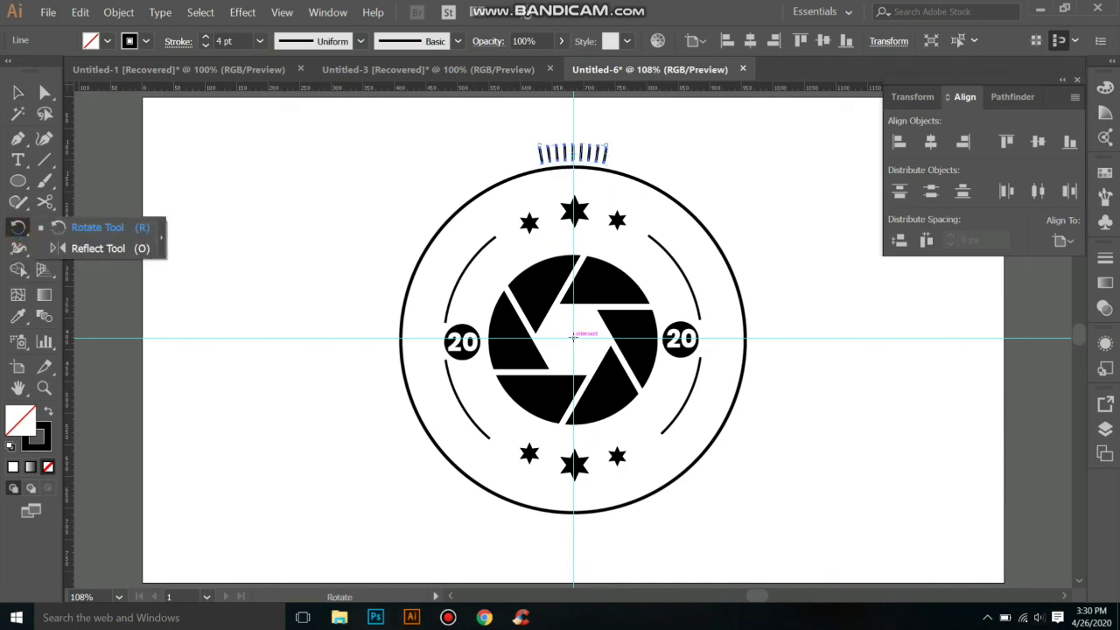
left_click(573, 335)
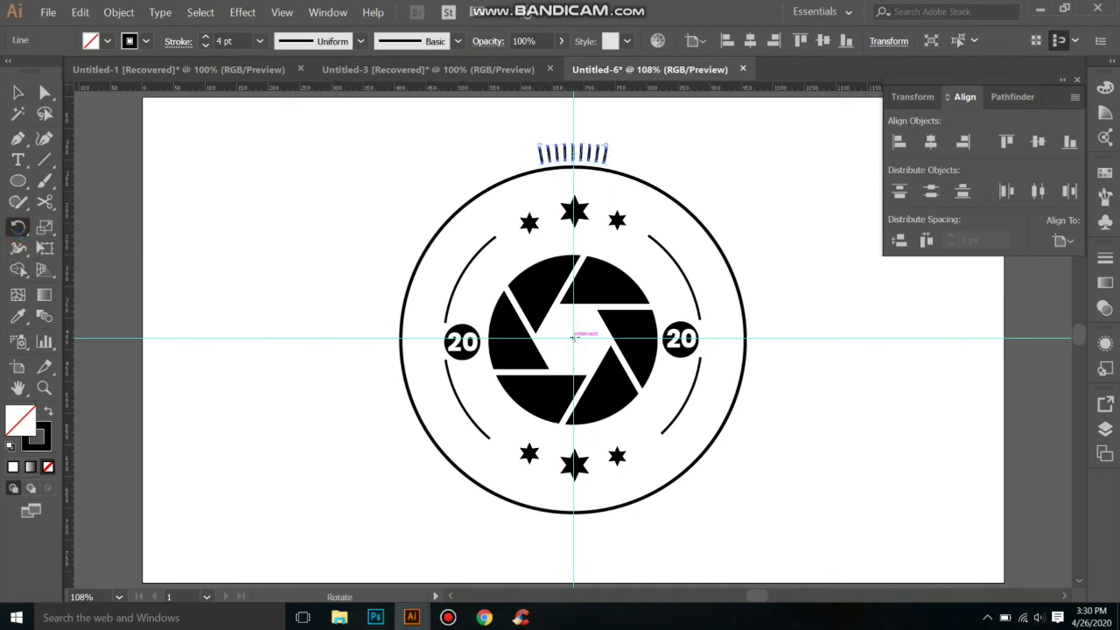
left_click(573, 336, "alt")
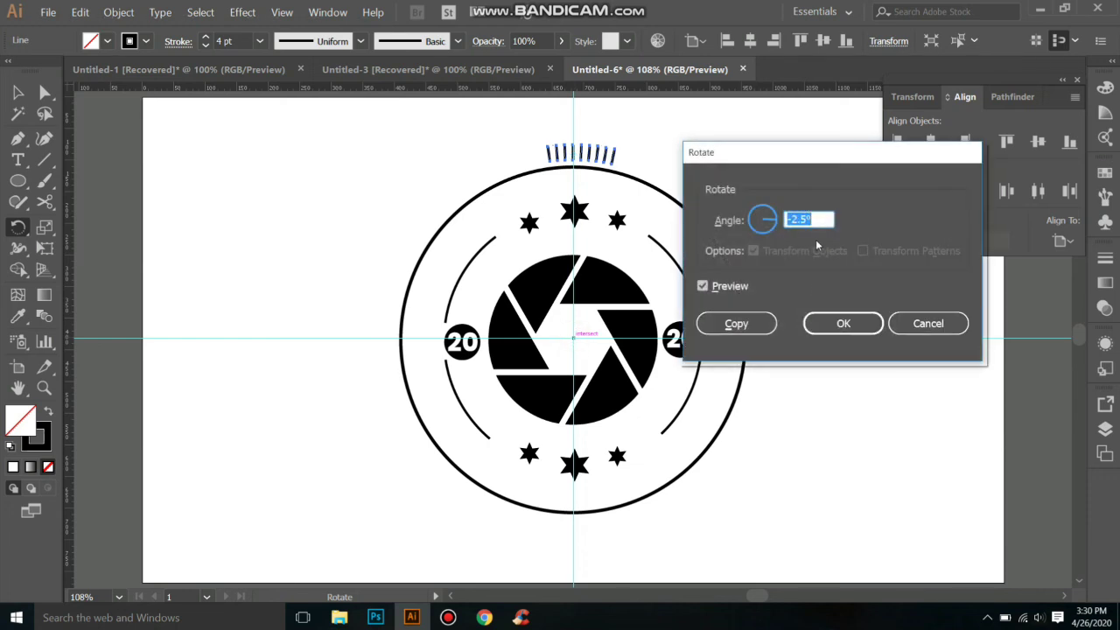
type("10")
left_click(708, 288)
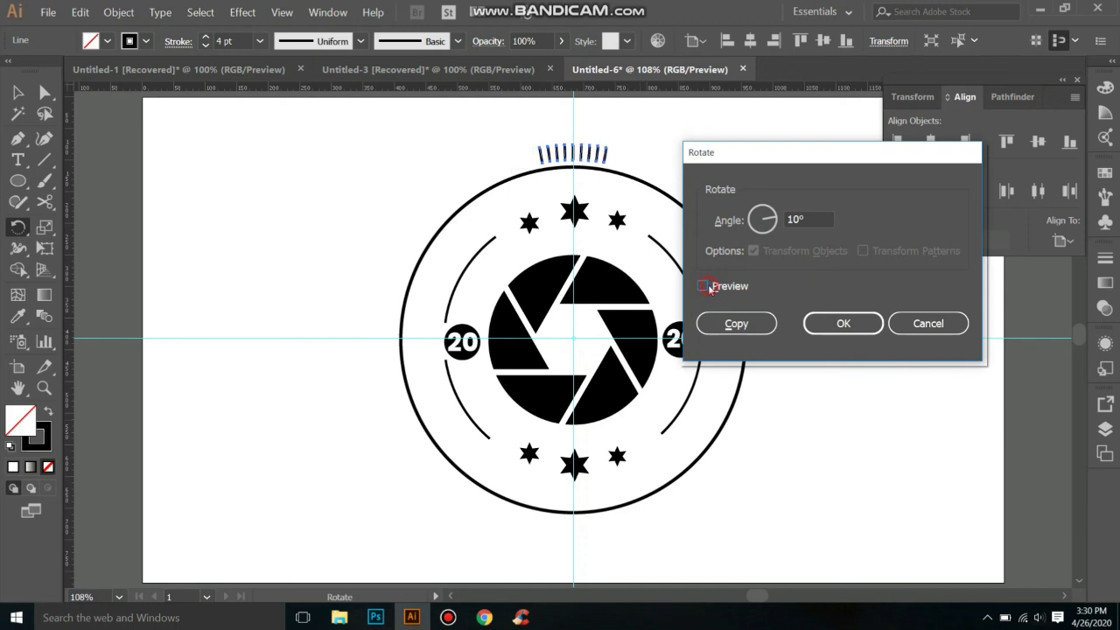
left_click(709, 288)
left_click(803, 219)
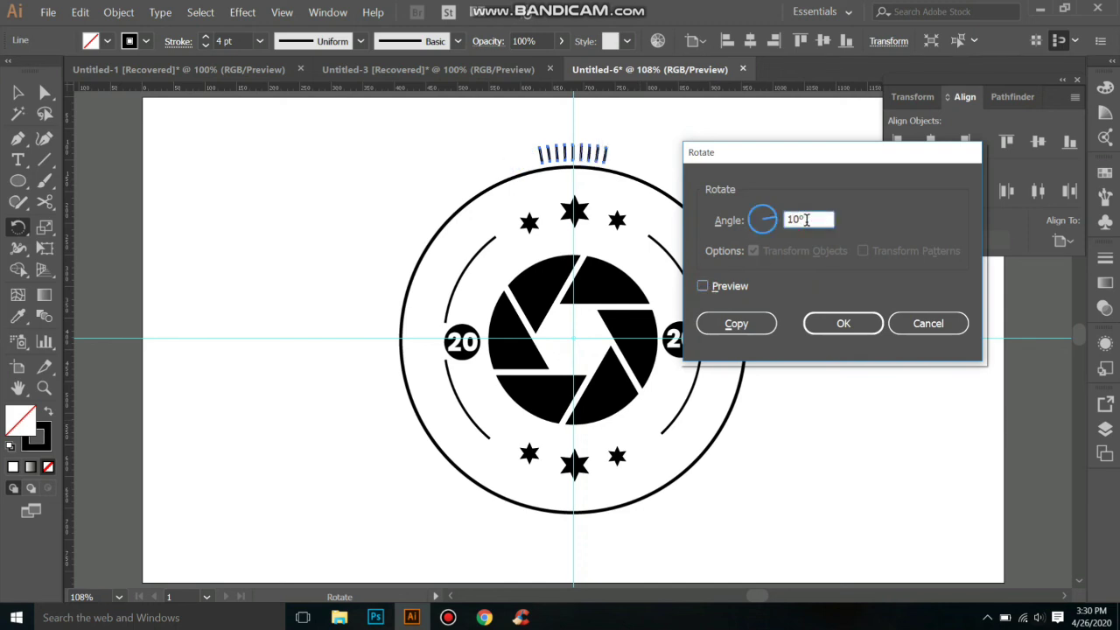
key("BackSpace")
key("BackSpace")
key("BackSpace")
type("30")
left_click(703, 286)
left_click(726, 324)
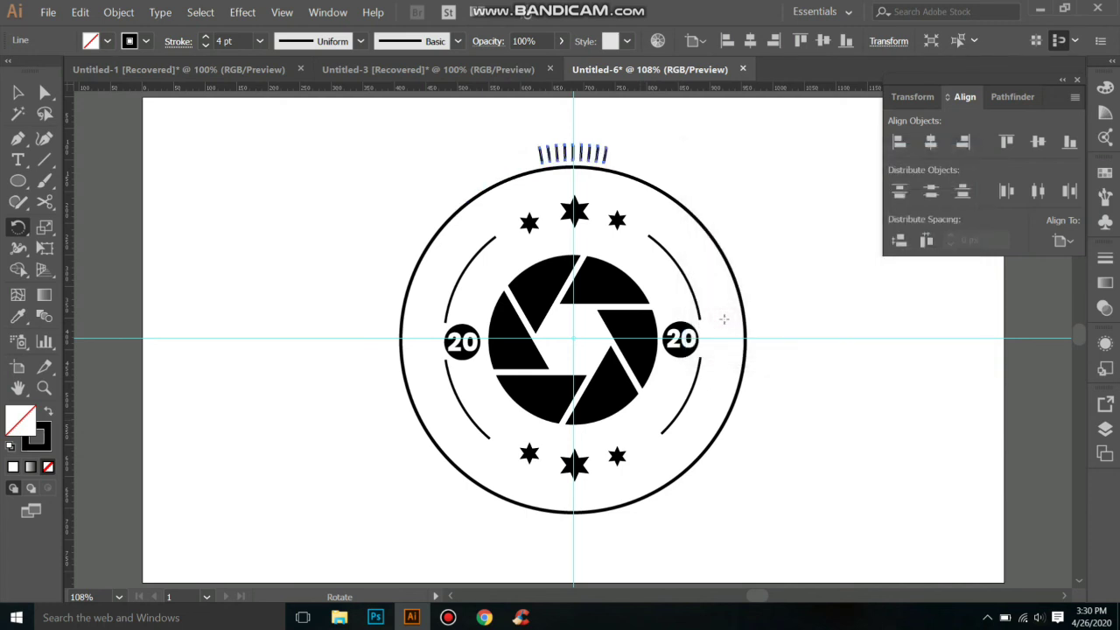
Repeat the 30° copy with Ctrl+D to continue clusters around the ring.
key("ctrl+d")
key("ctrl+d")
key("ctrl+d")
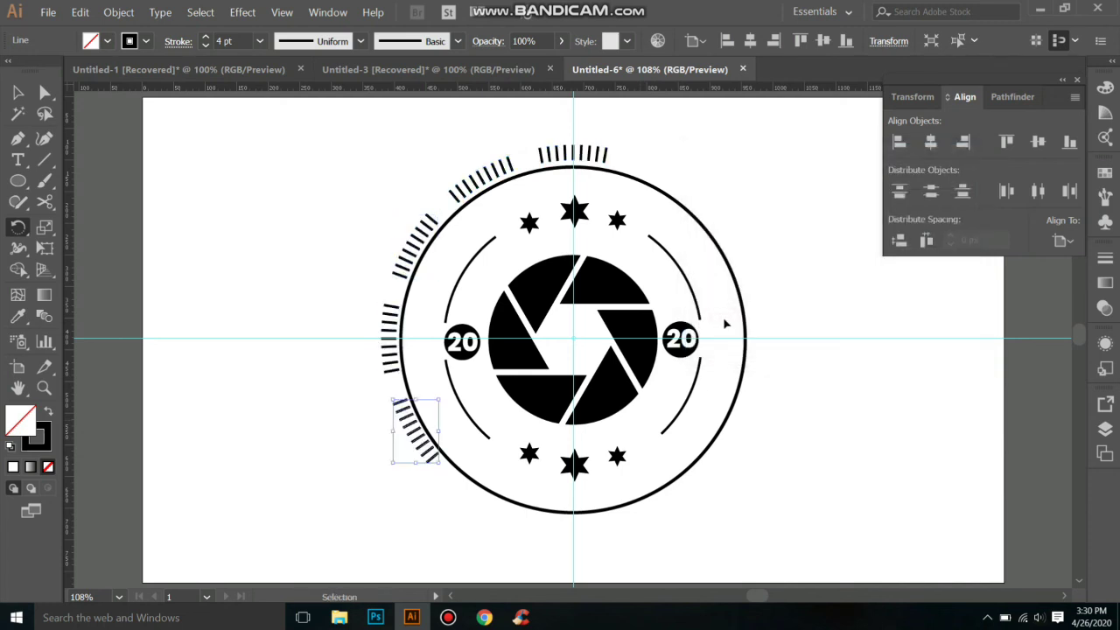
key("ctrl+d")
key("ctrl+d")
key("ctrl+d")
key("ctrl+d")
key("ctrl+d")
key("ctrl+d")
key("ctrl+d")
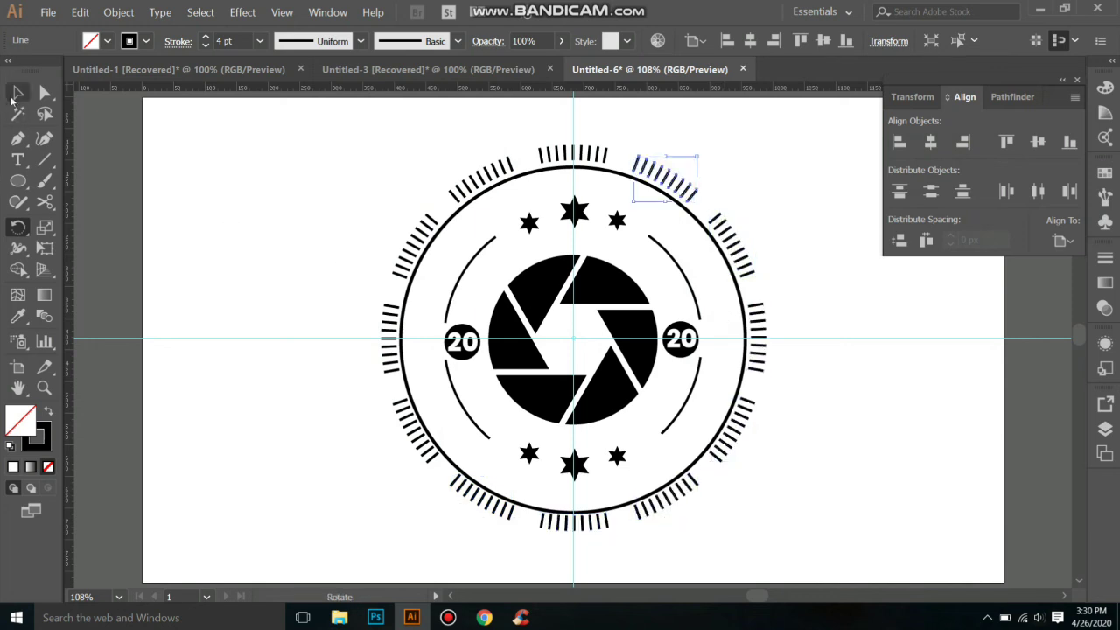
left_click(18, 92)
left_click(188, 163)
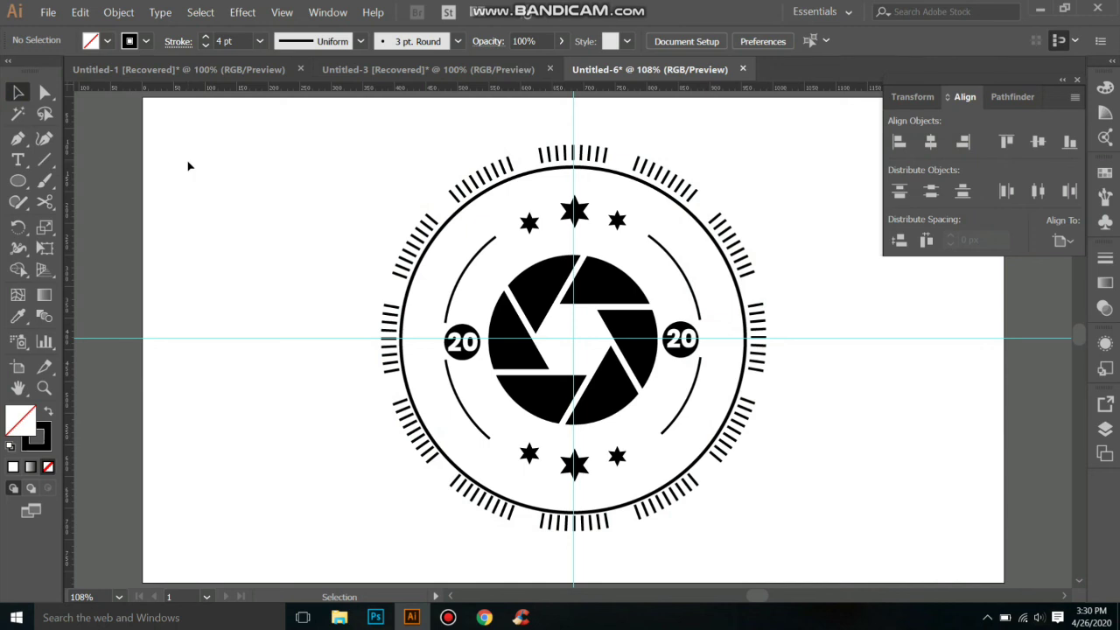
Draw a small black-filled circle and place it in the upper-left ring gap between tick clusters.
left_click(20, 181)
left_click_drag(21, 184, 97, 219)
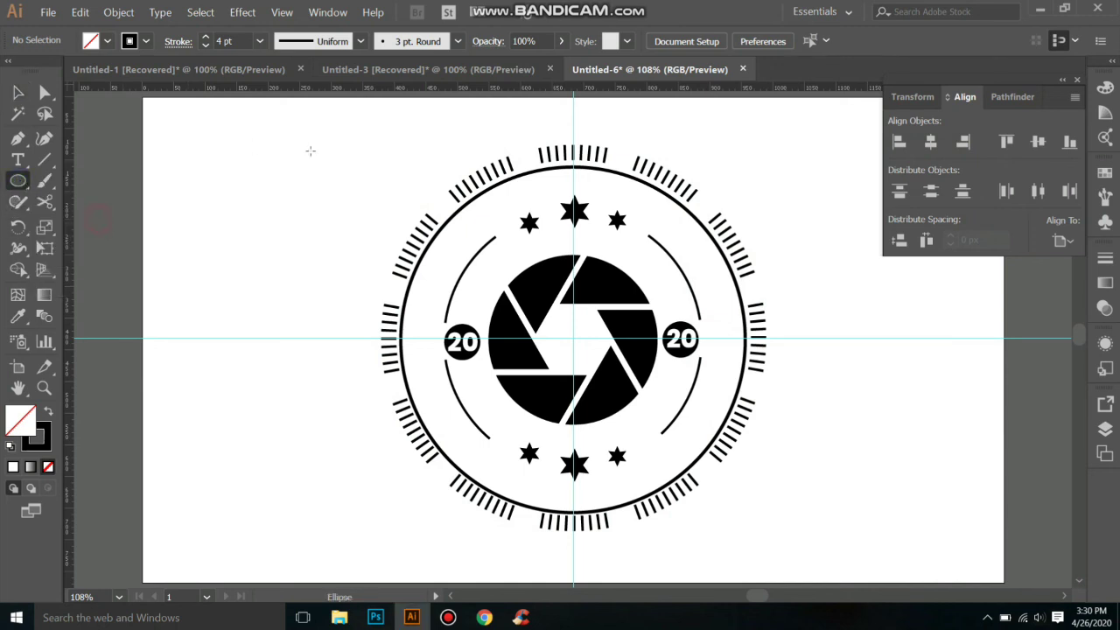
left_click_drag(435, 202, 452, 220)
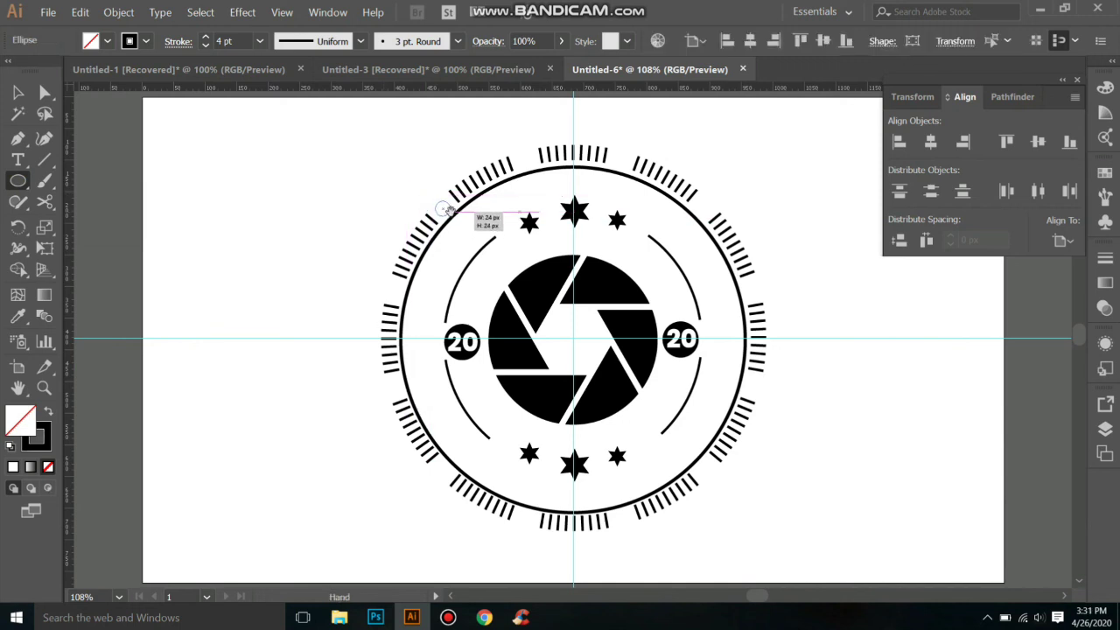
left_click_drag(452, 219, 444, 210)
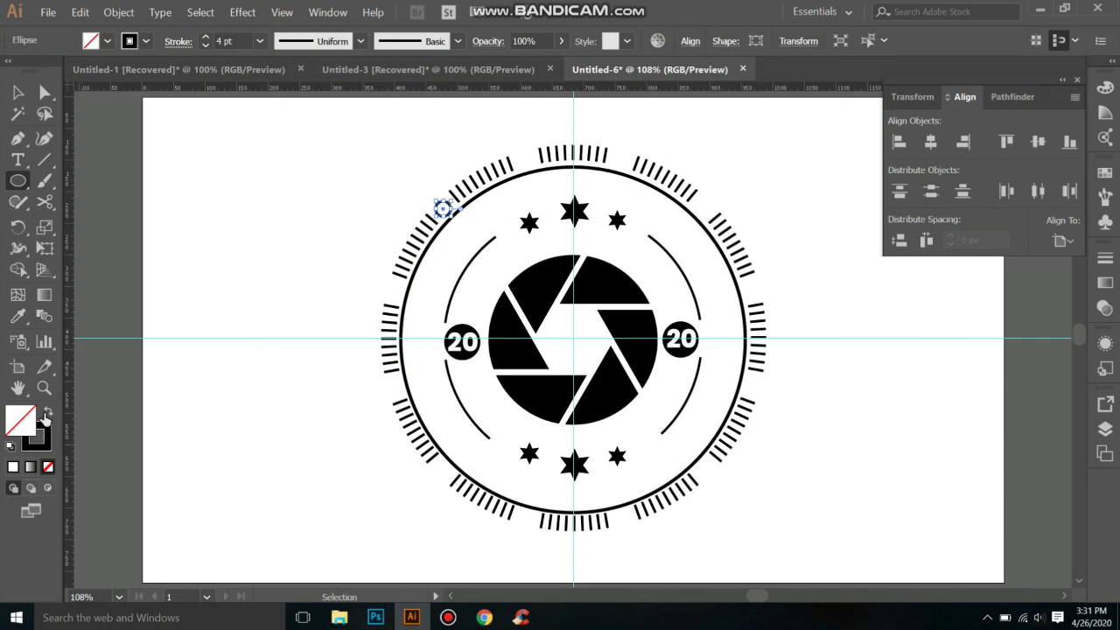
left_click(46, 414)
left_click(17, 93)
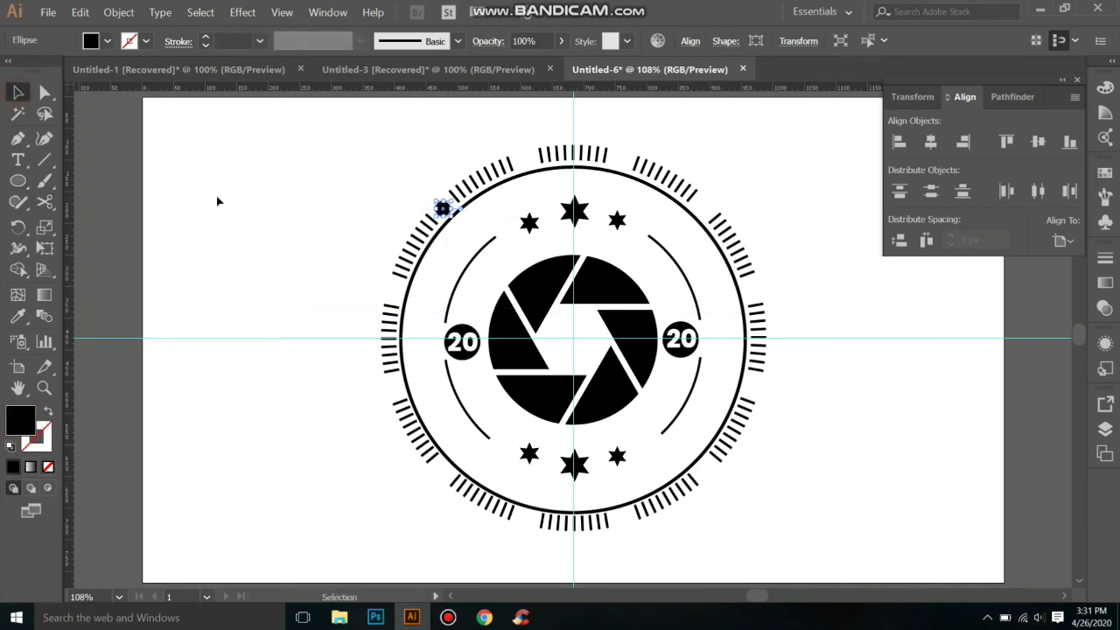
left_click(219, 201)
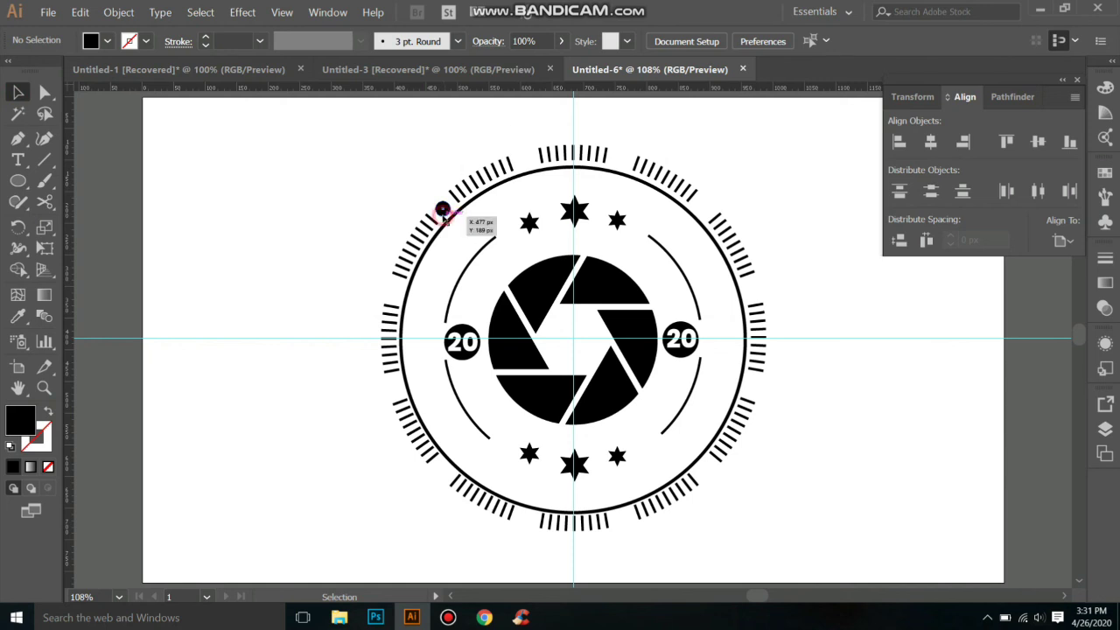
left_click(443, 210)
left_click_drag(444, 210, 443, 208)
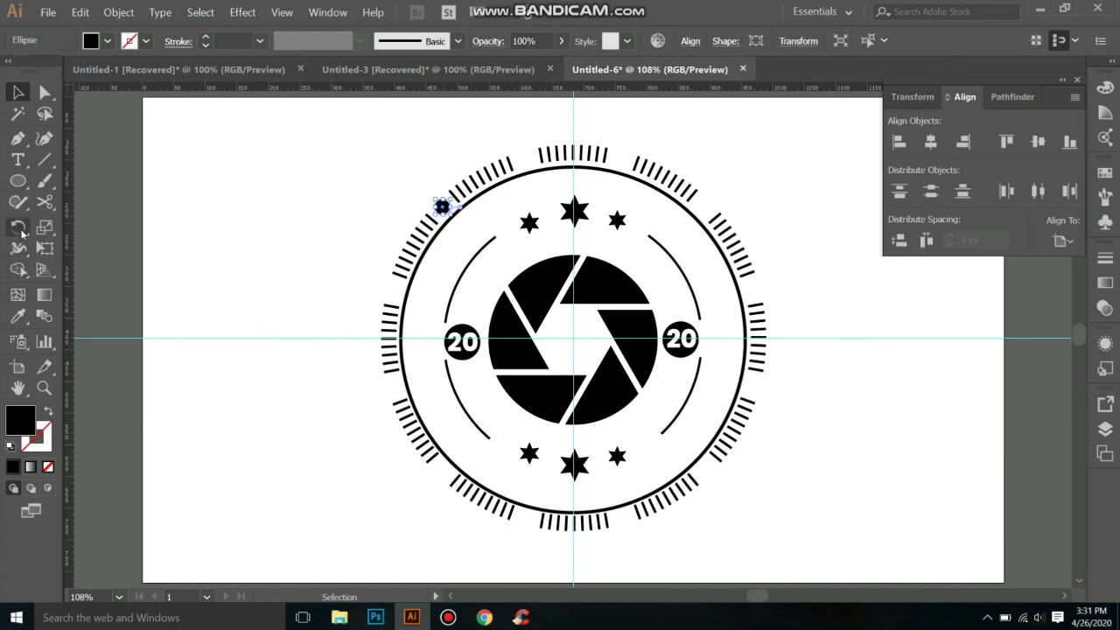
left_click(18, 226)
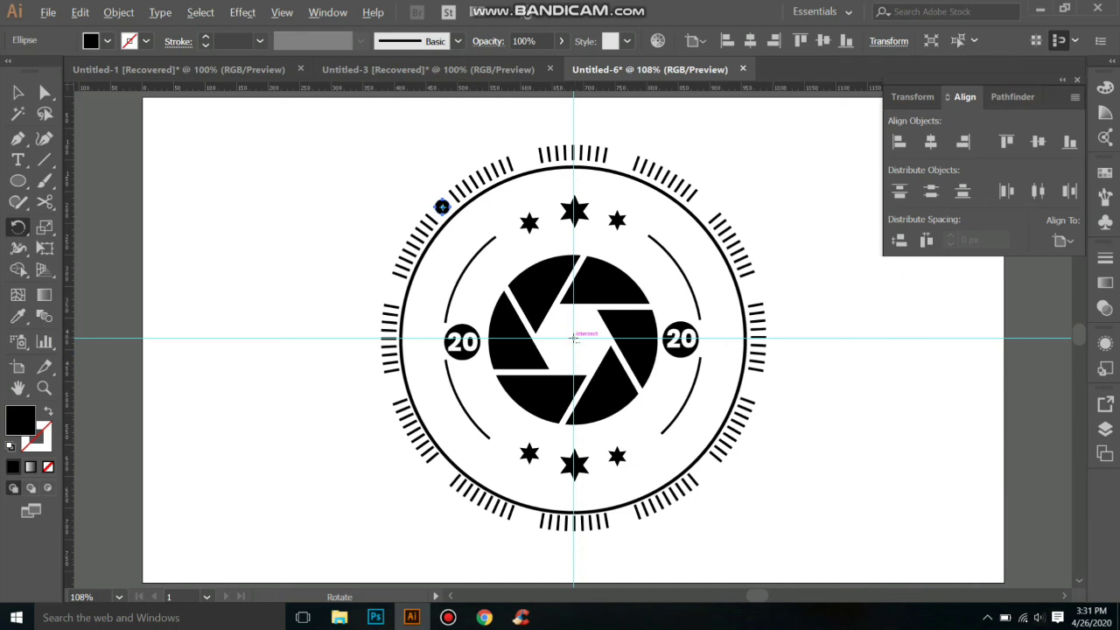
Copy the black dot at 30° steps around the logo centre, repeating with Ctrl+D.
left_click(577, 338, "alt")
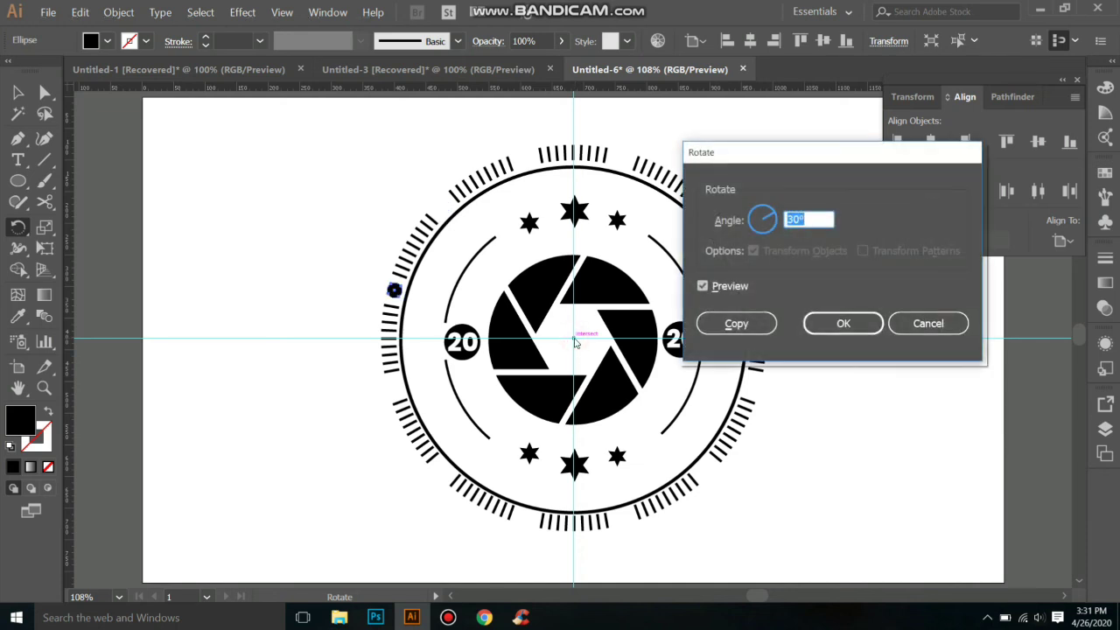
left_click(736, 323)
key("ctrl+d")
key("ctrl+d")
key("ctrl+d")
key("ctrl+d")
key("ctrl+d")
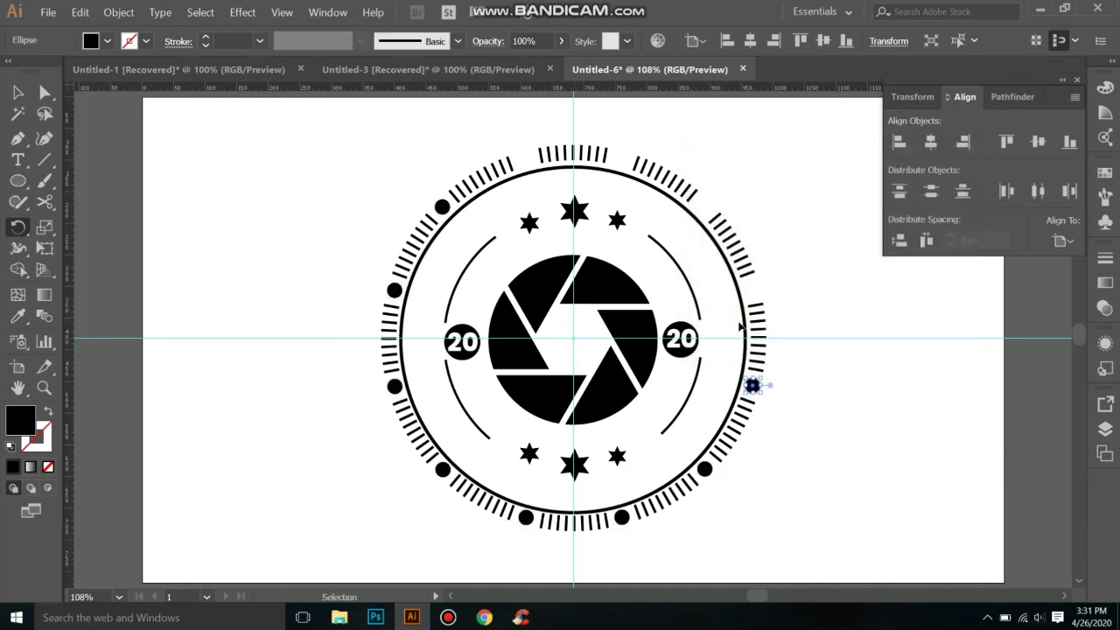
key("ctrl+d")
key("ctrl+d")
key("ctrl+d")
key("ctrl+d")
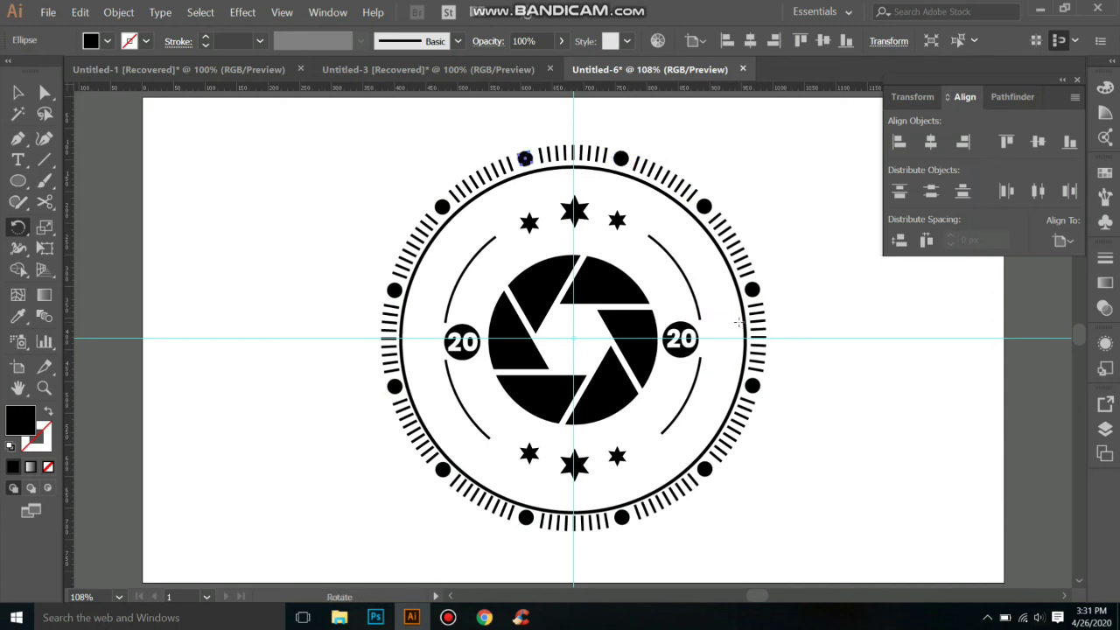
left_click(17, 91)
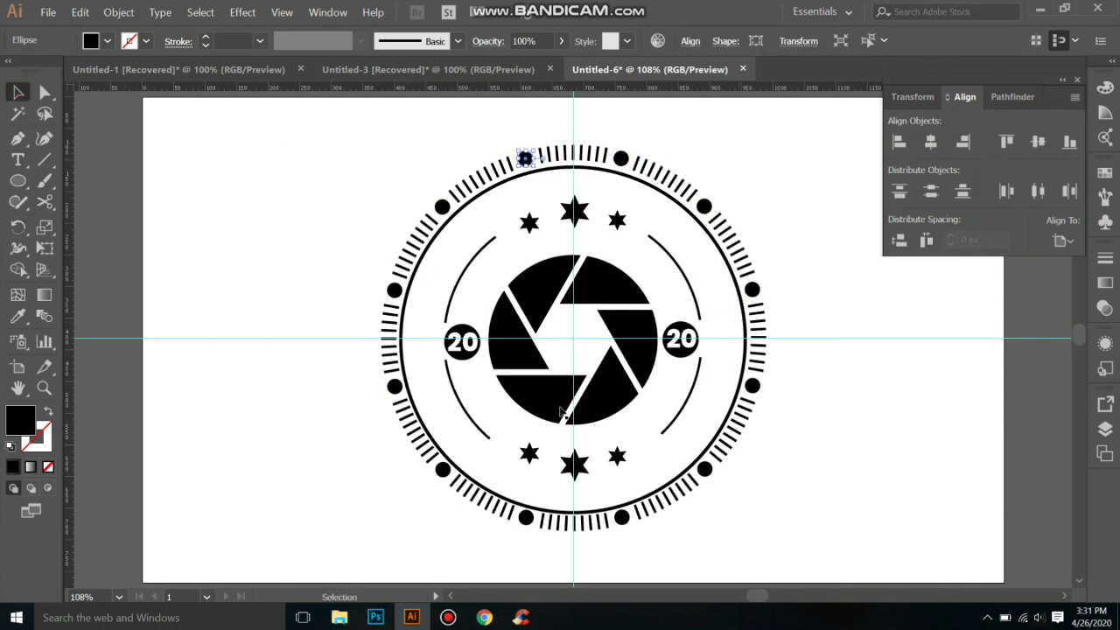
Delete the large outer circle path, then undo the deletion.
left_click(589, 350)
key("Delete")
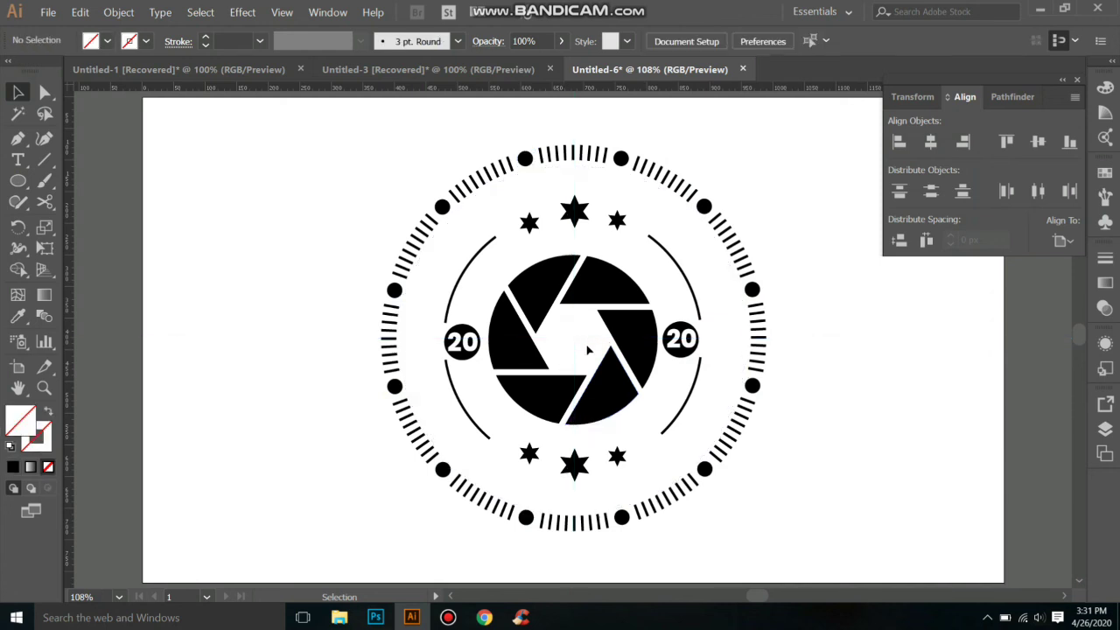
key("ctrl+z")
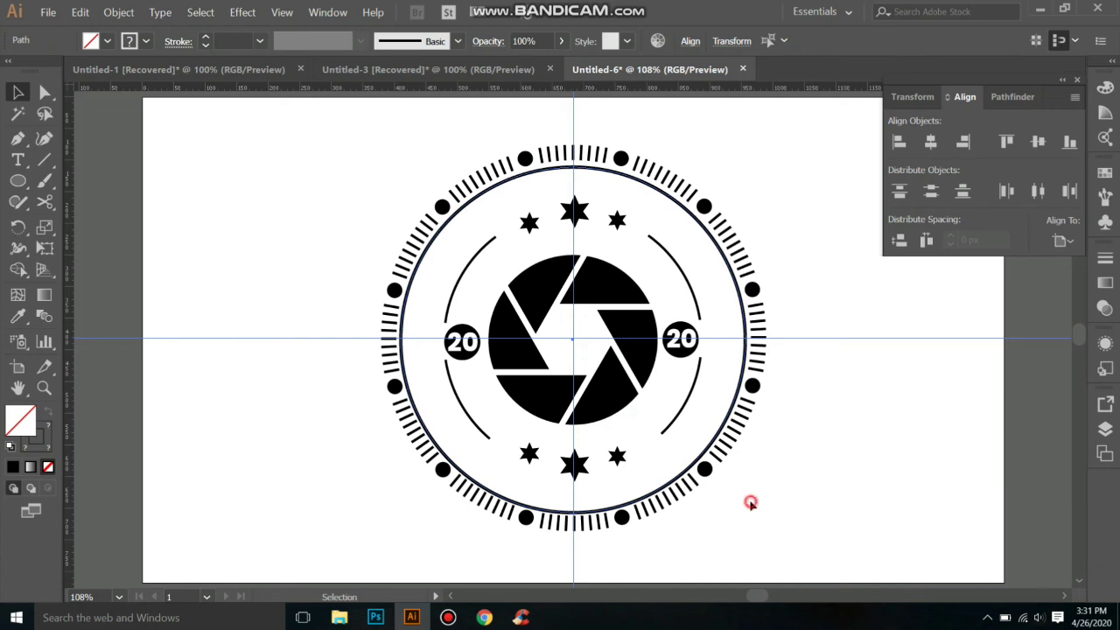
Delete the horizontal and vertical centre guides.
left_click(750, 502)
left_click(849, 343)
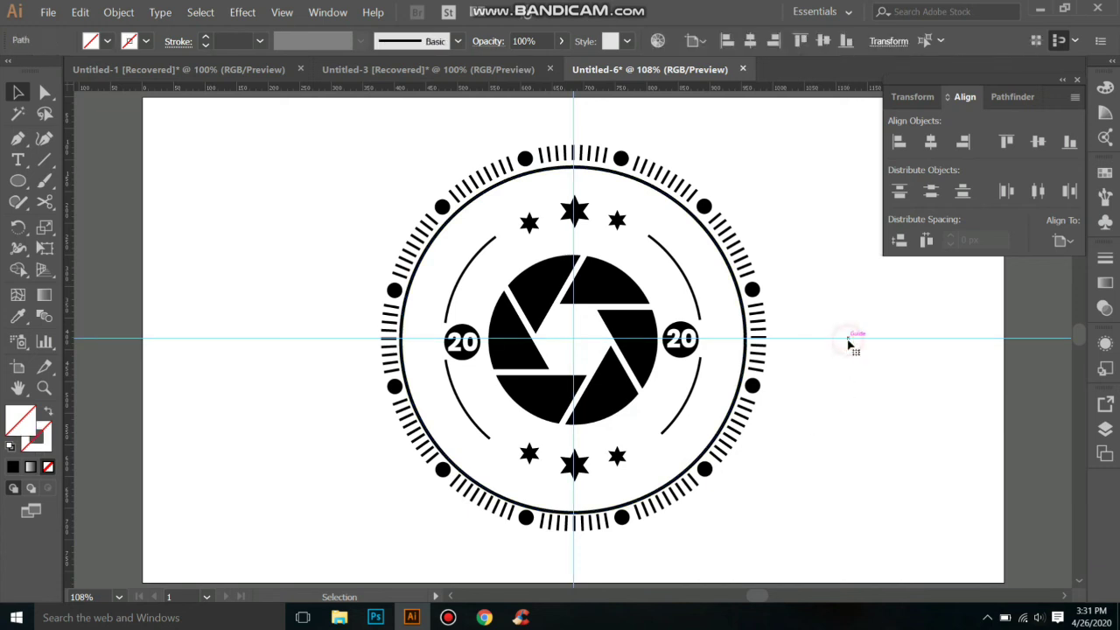
key("Delete")
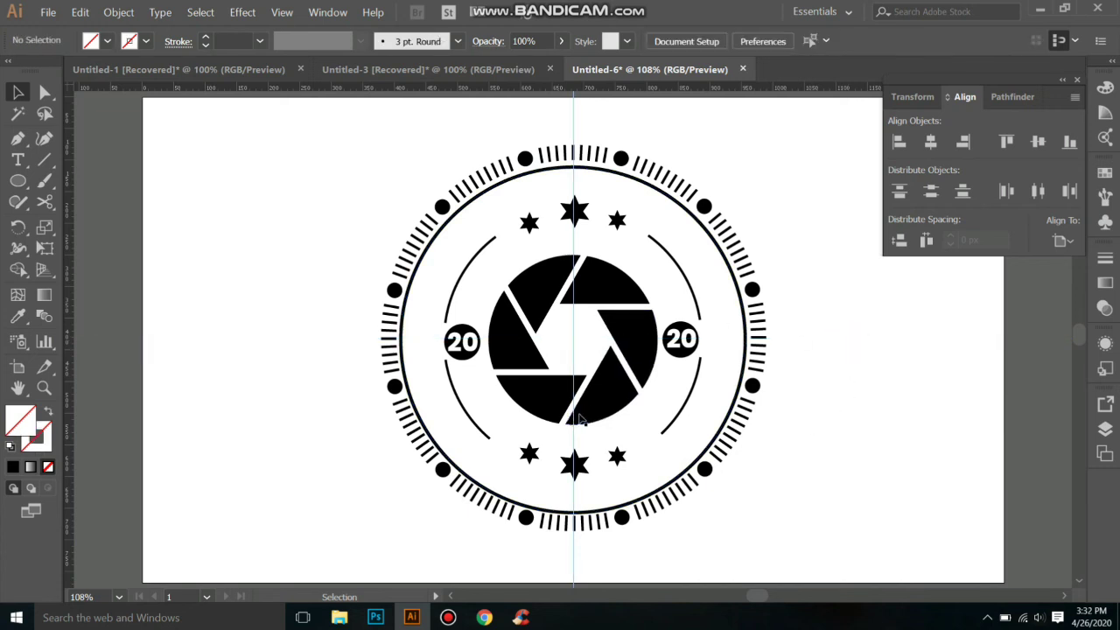
left_click(574, 440)
key("Delete")
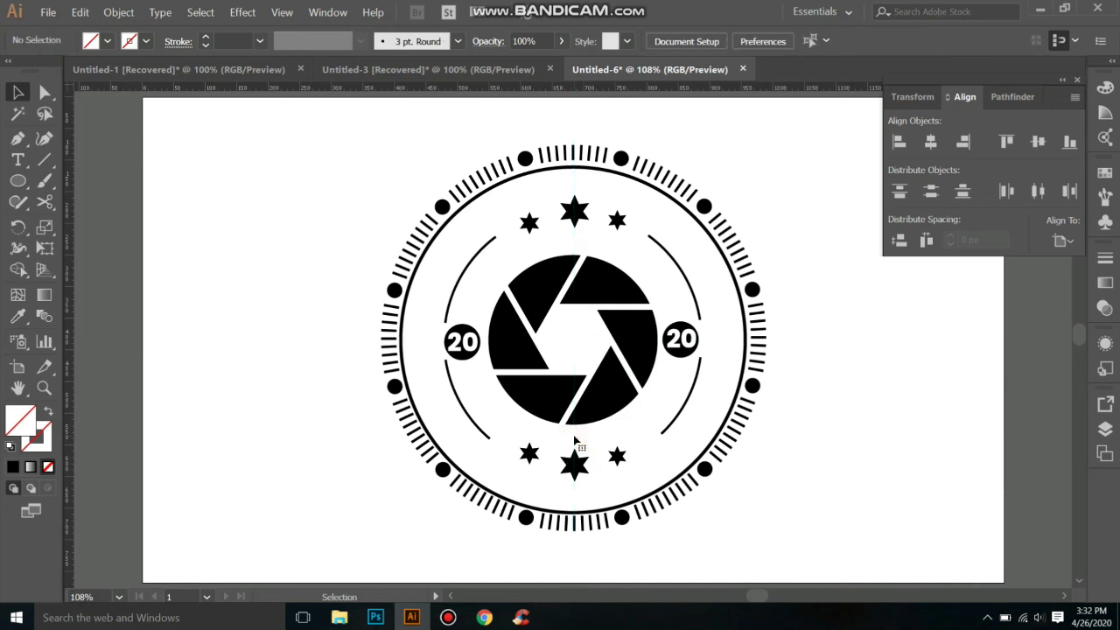
Marquee-select the entire logo and group it with Object > Group.
mouse_move(391, 145)
left_mouse_down()
mouse_move(715, 480)
mouse_move(790, 533)
left_mouse_up()
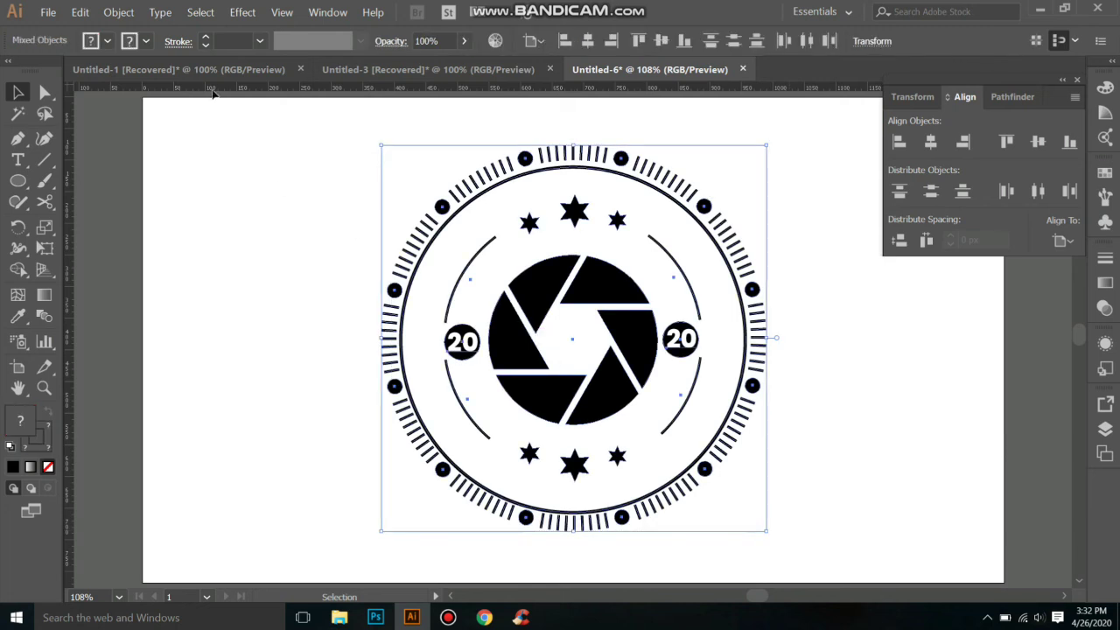
left_click(128, 12)
left_click(150, 64)
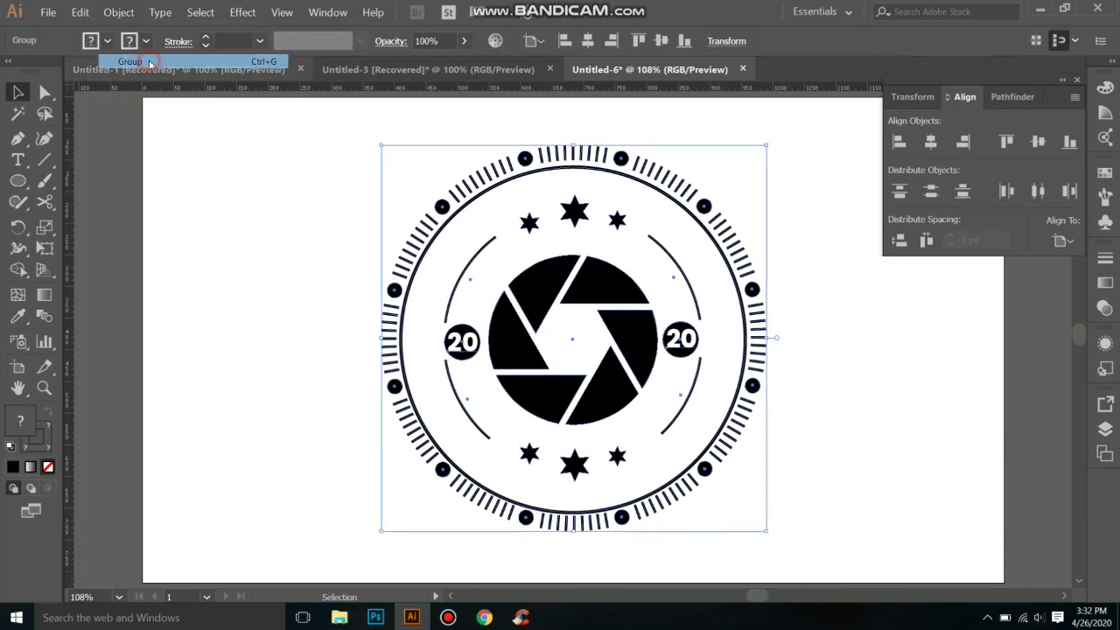